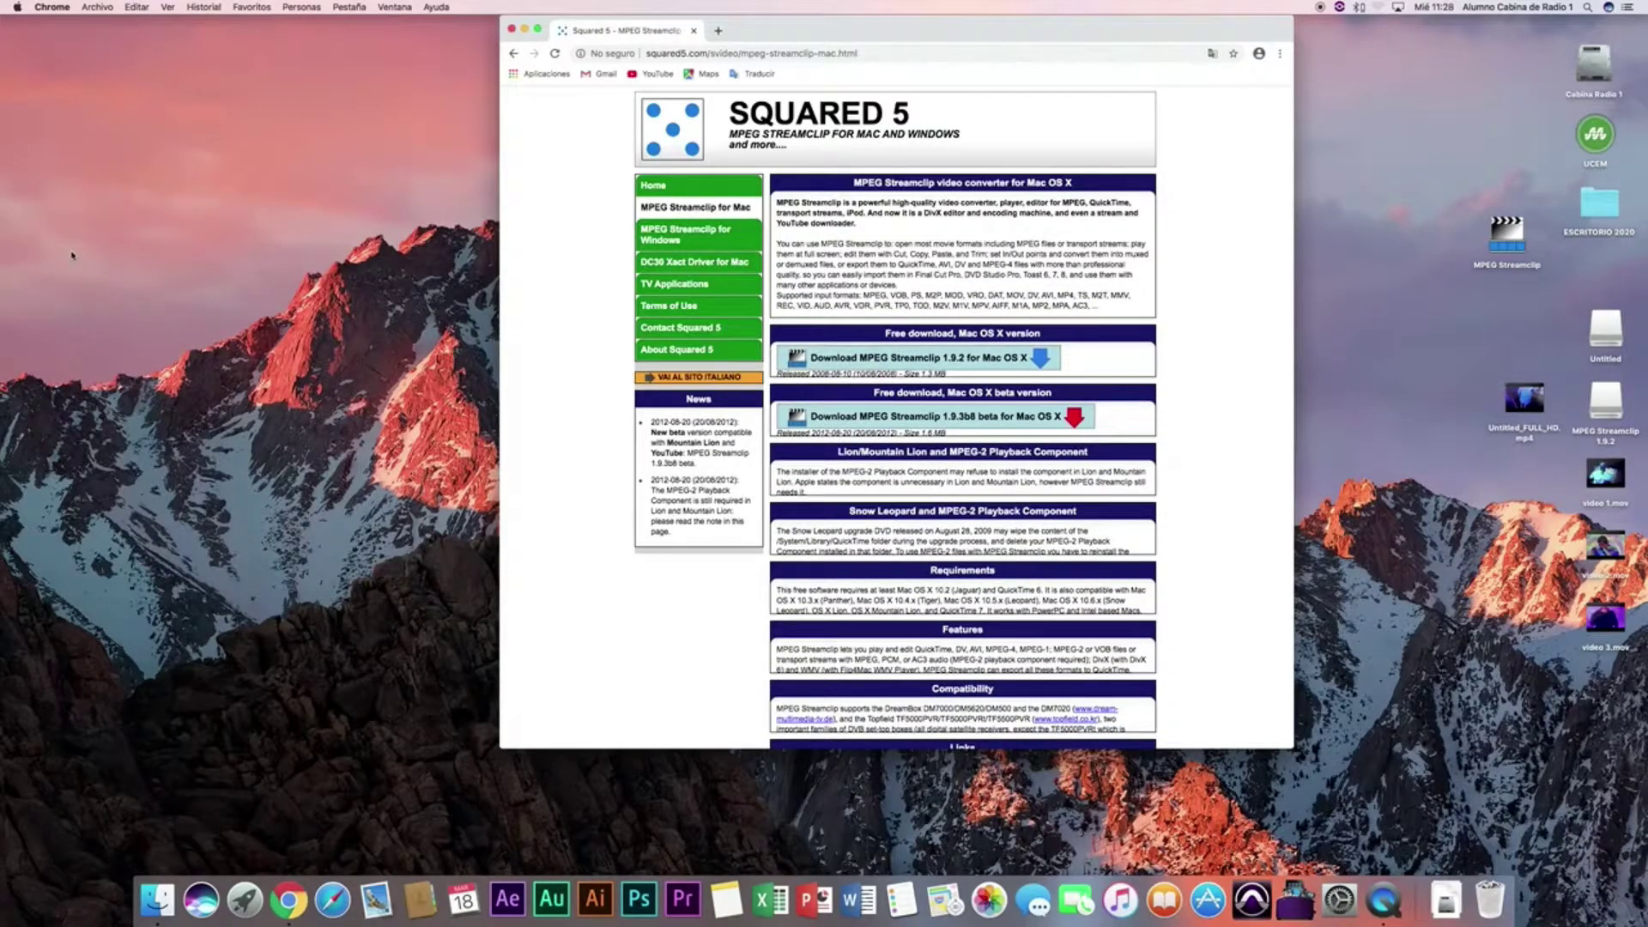
Step: Check the General settings under Security & Privacy in System Preferences, and close the preferences
left_click(16, 7)
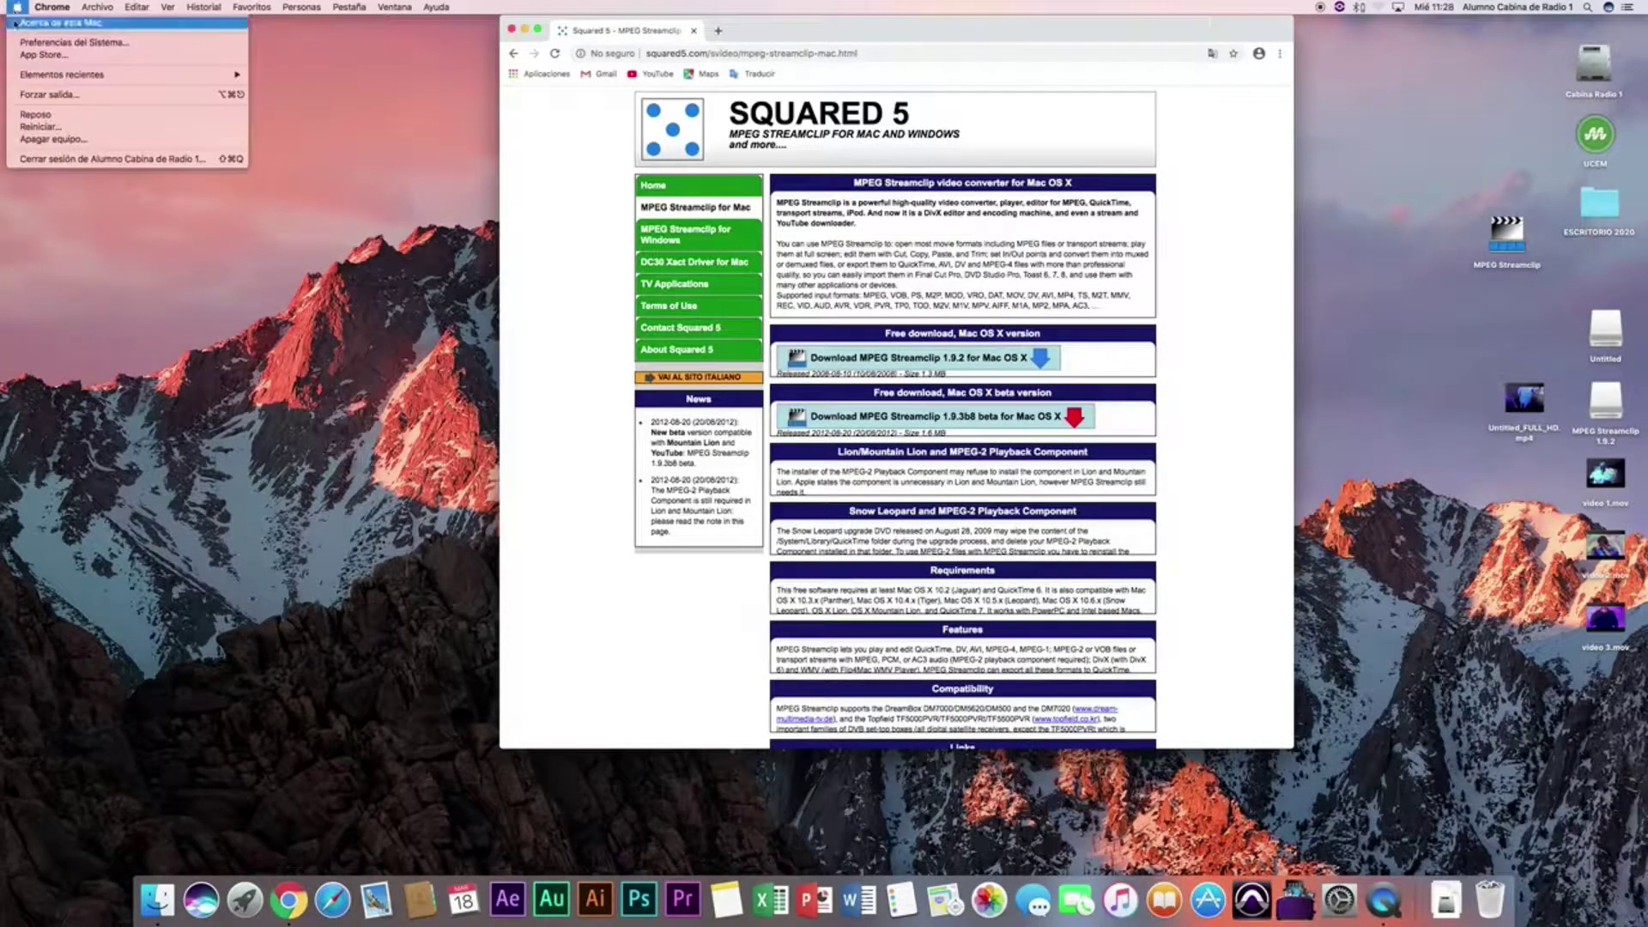
left_click(30, 43)
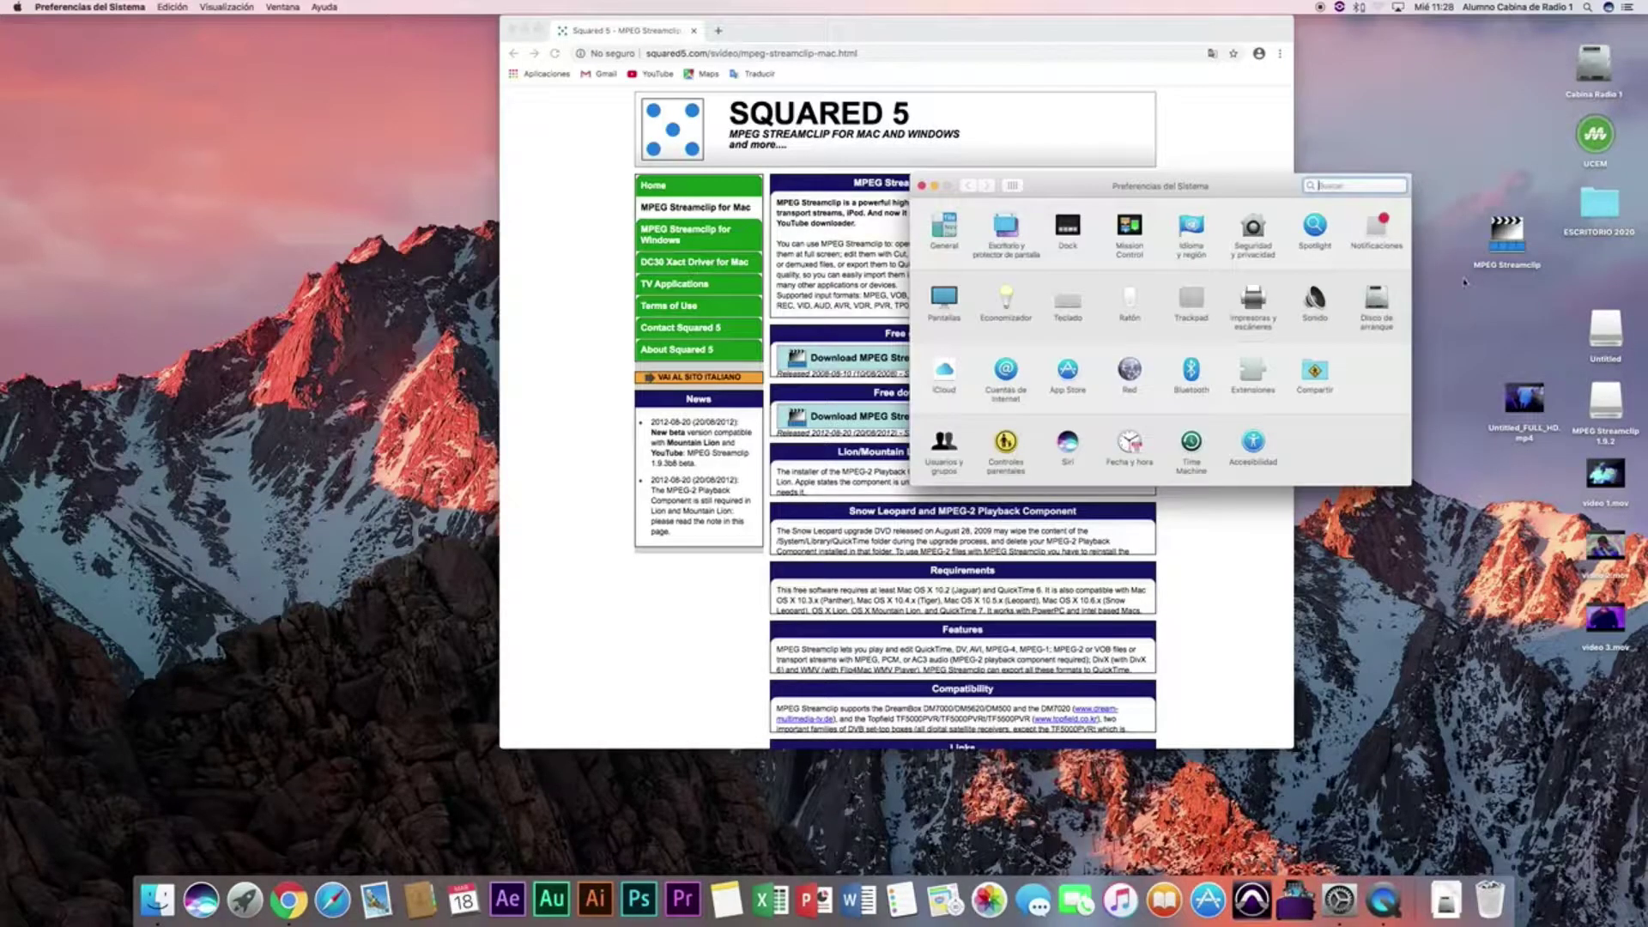
left_click(1252, 230)
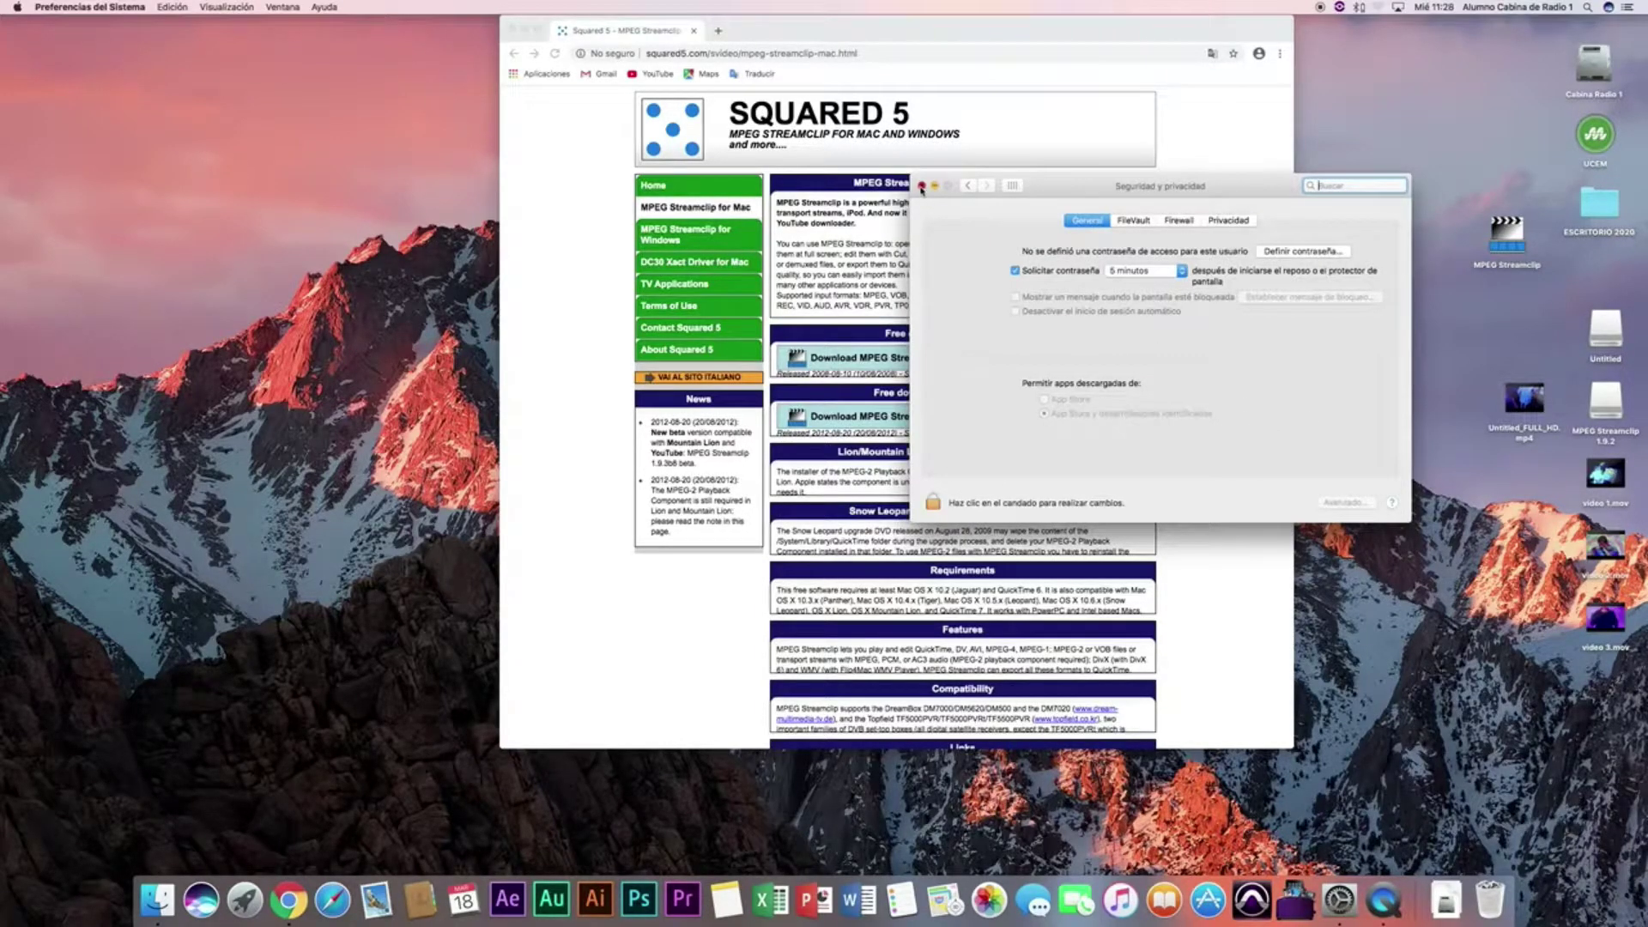
left_click(921, 186)
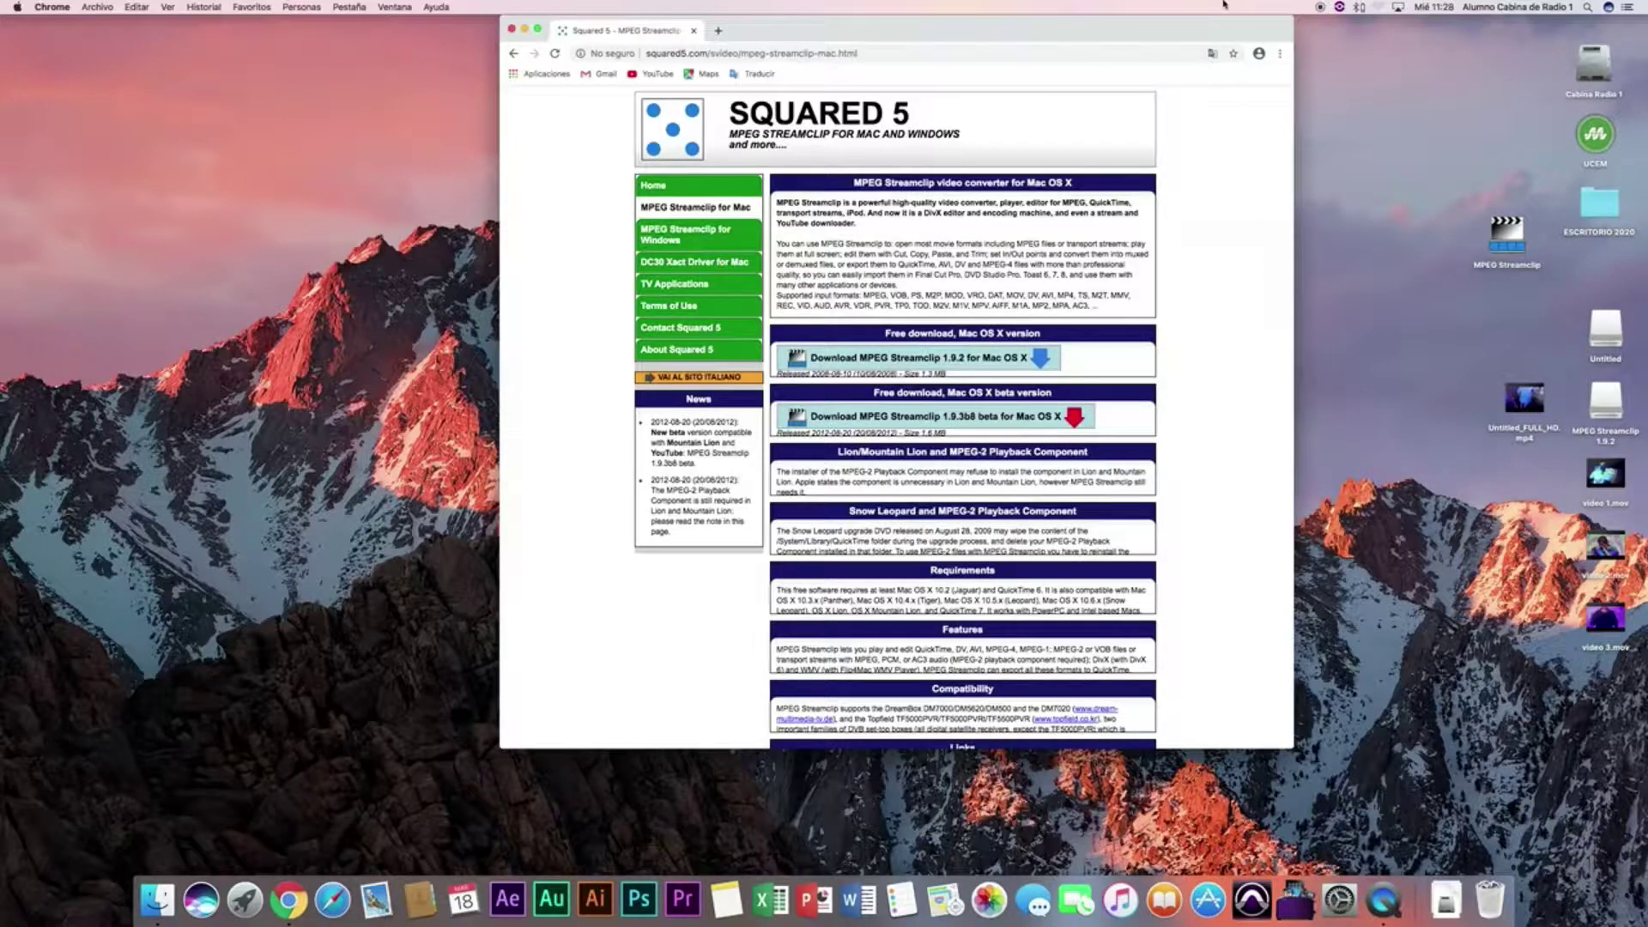
Step: Close the browser window and launch MPEG Streamclip from the desktop
left_click_drag(1221, 32, 1140, 11)
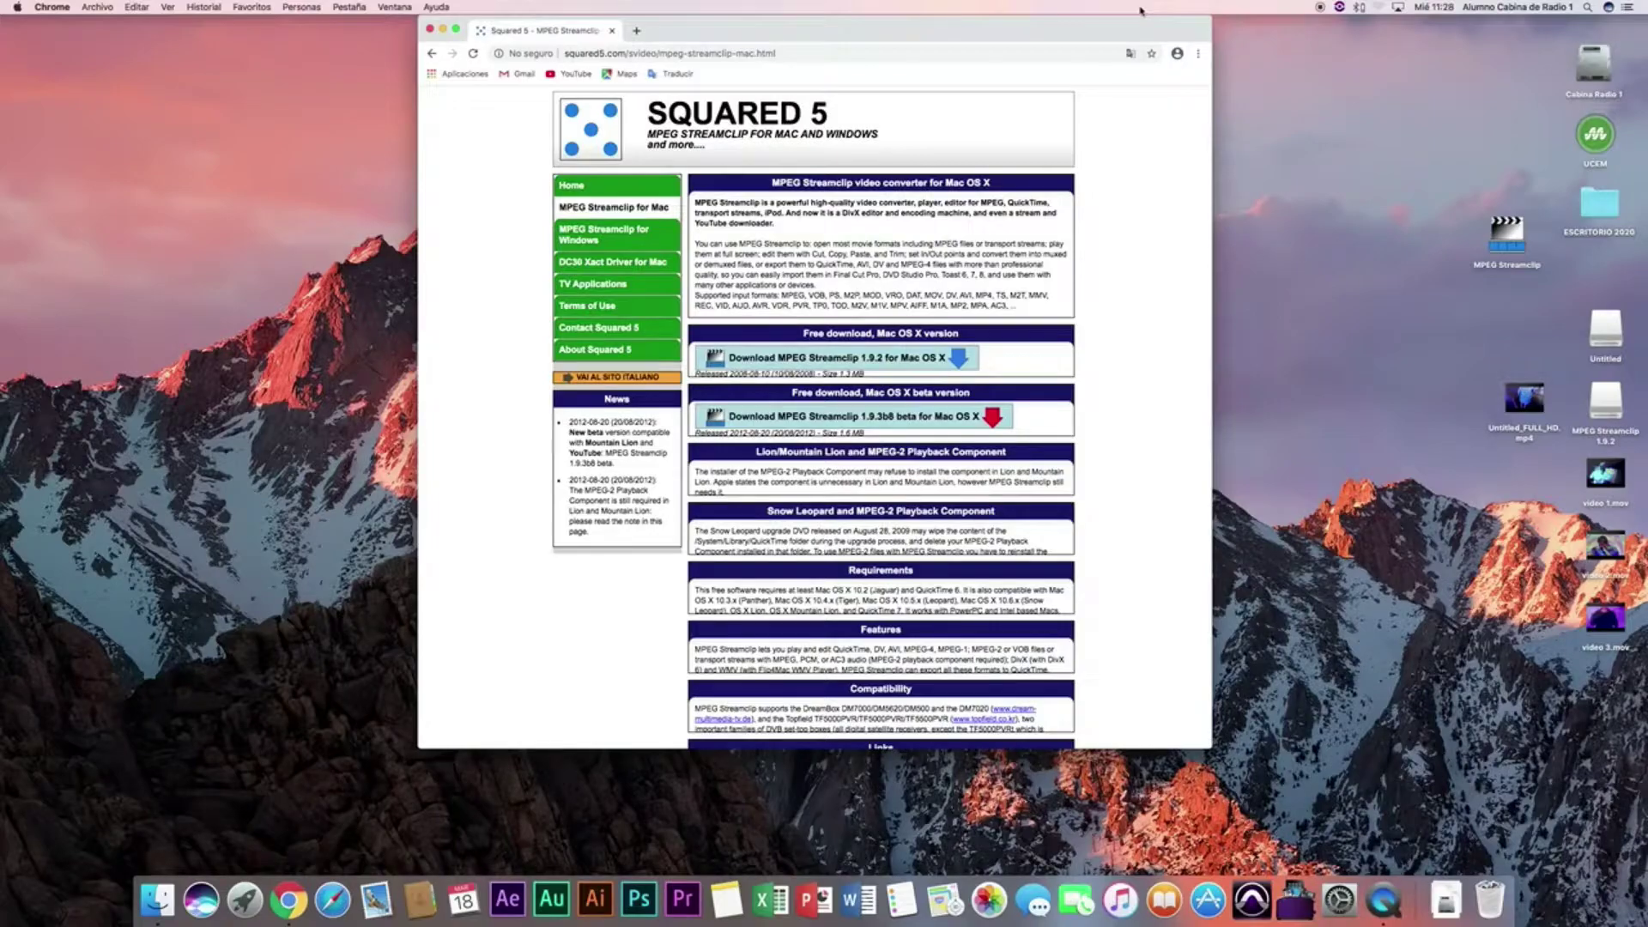
left_click(430, 30)
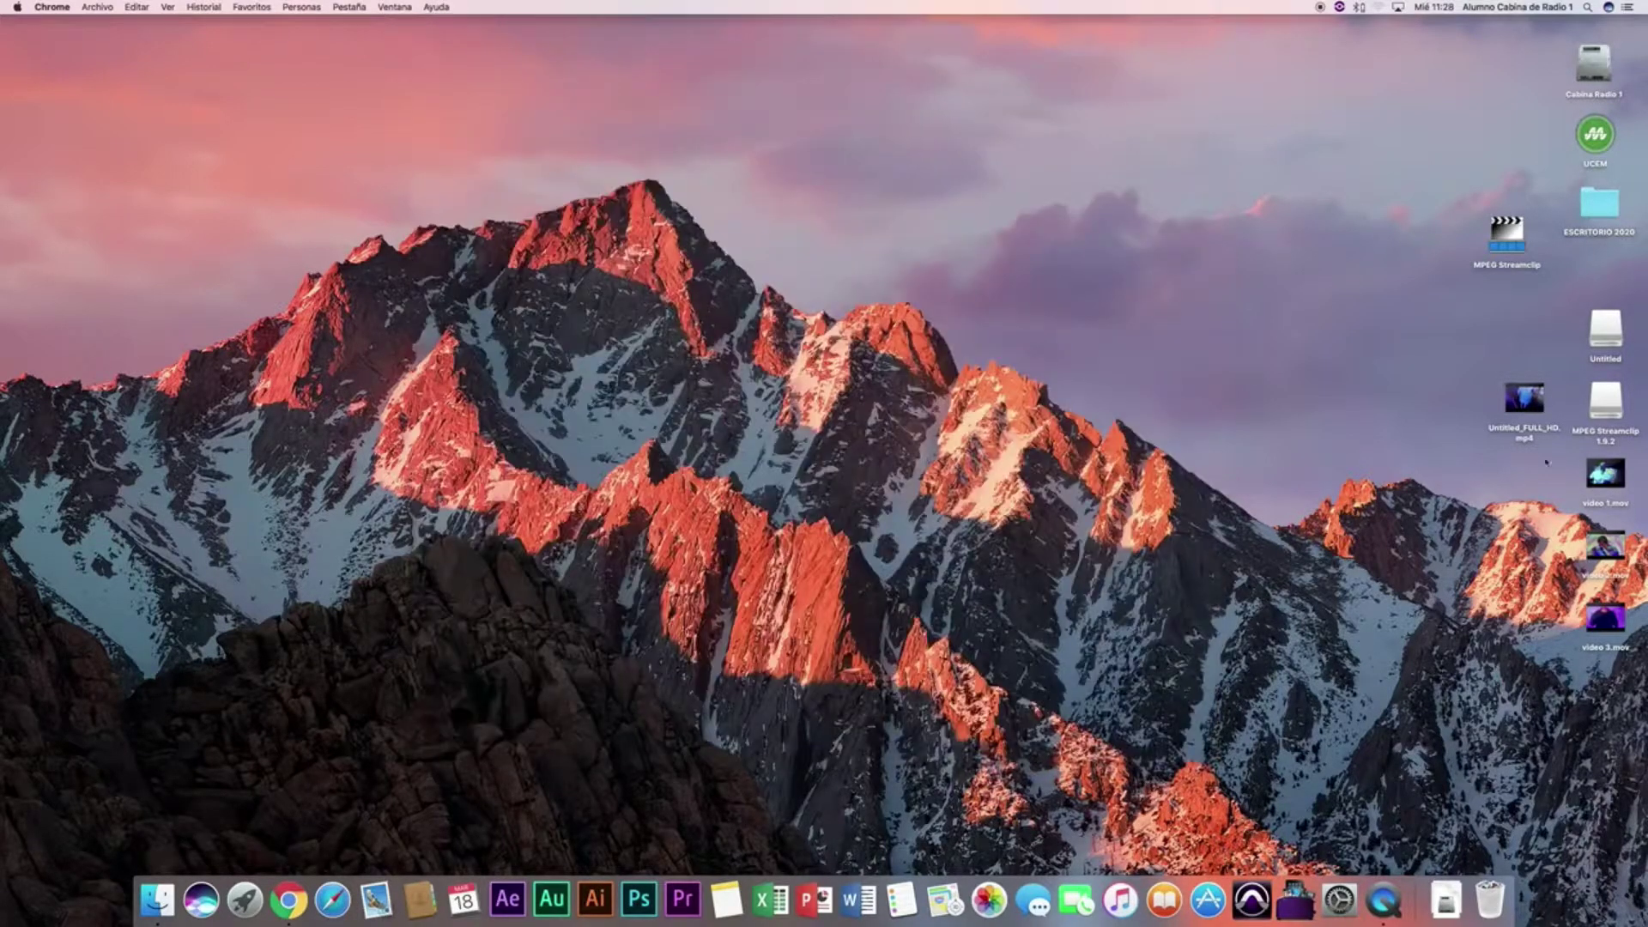
left_click_drag(1507, 232, 1136, 170)
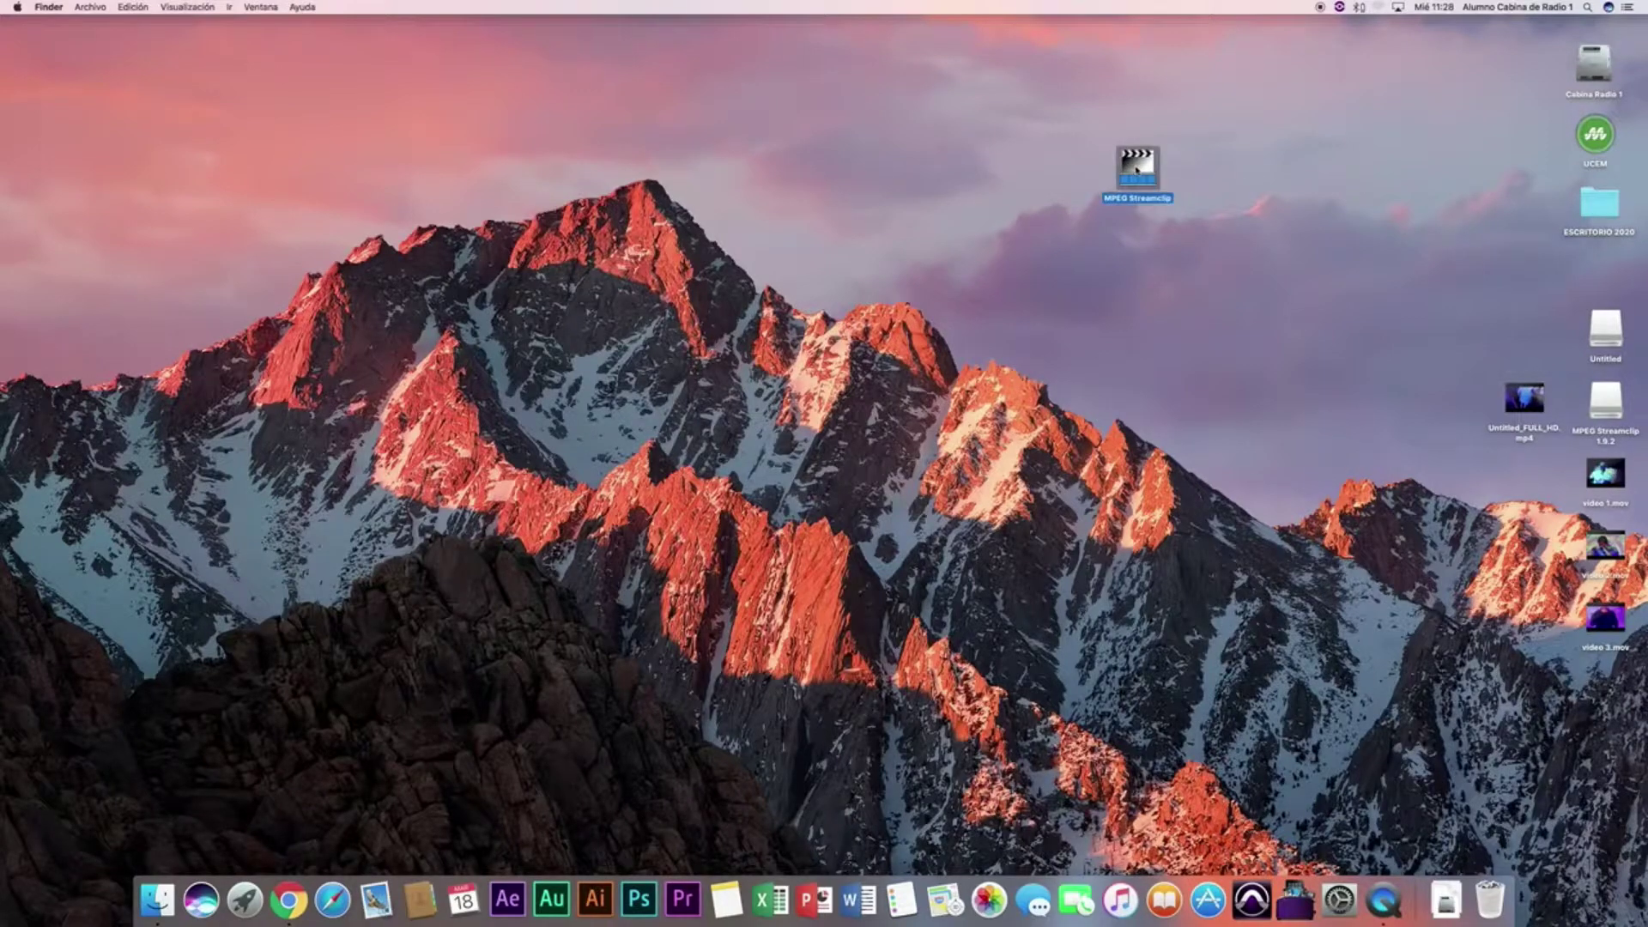
double_click(1139, 169)
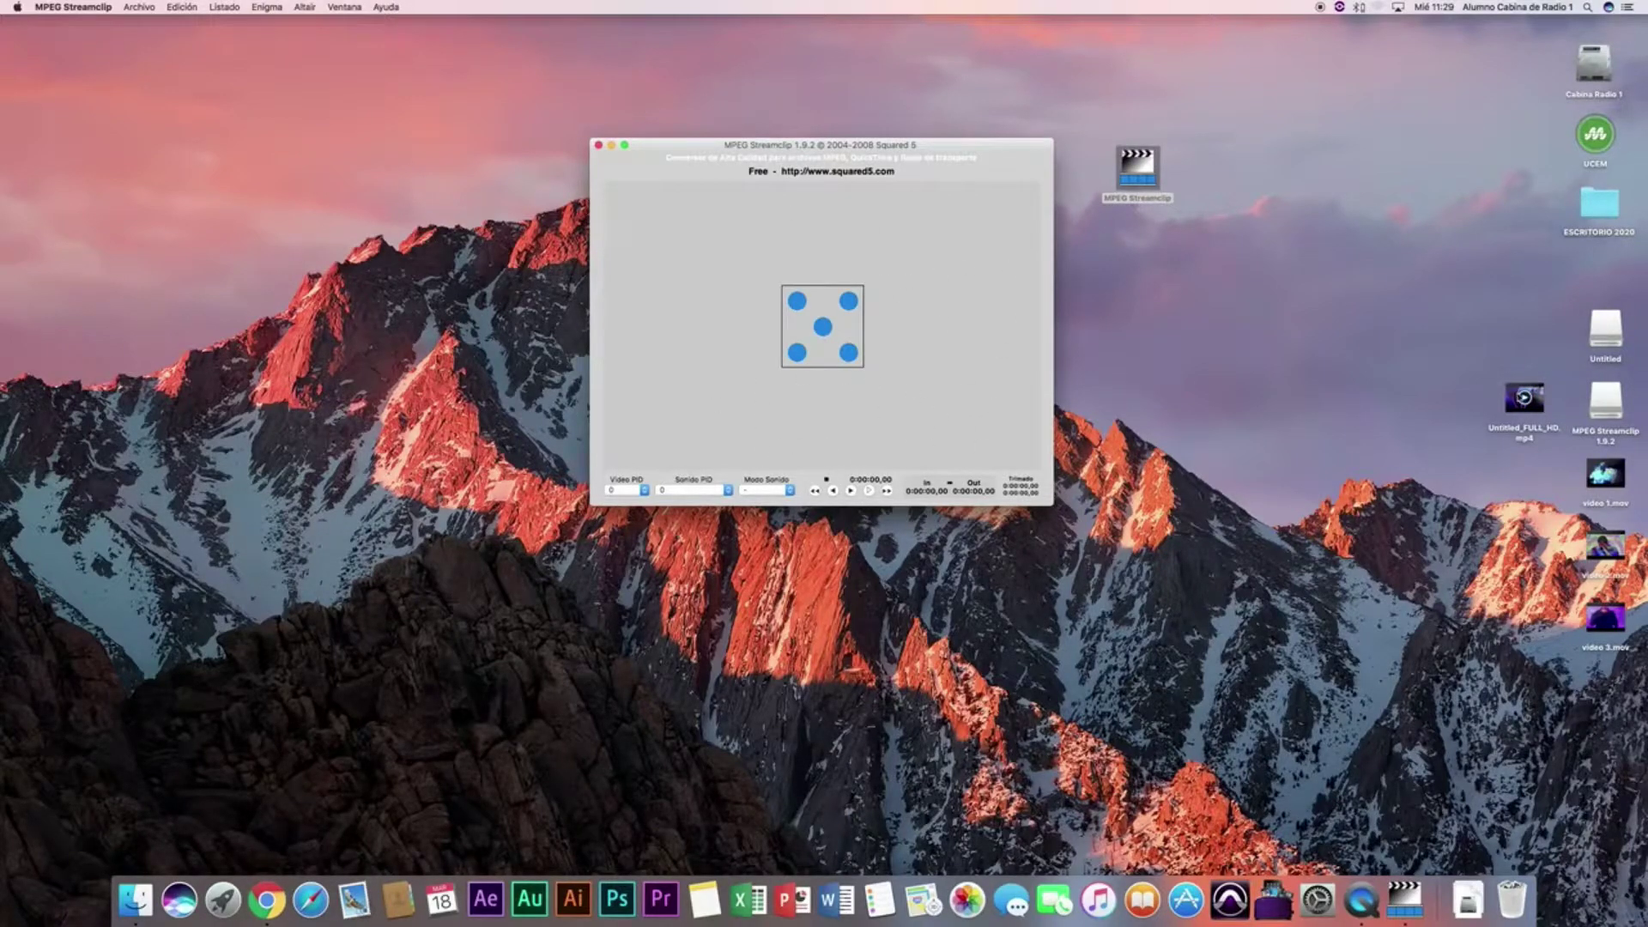
Step: Load the desktop video Untitled_FULL_HD.mp4 into MPEG Streamclip
left_click(1514, 410)
left_click_drag(1514, 412, 783, 257)
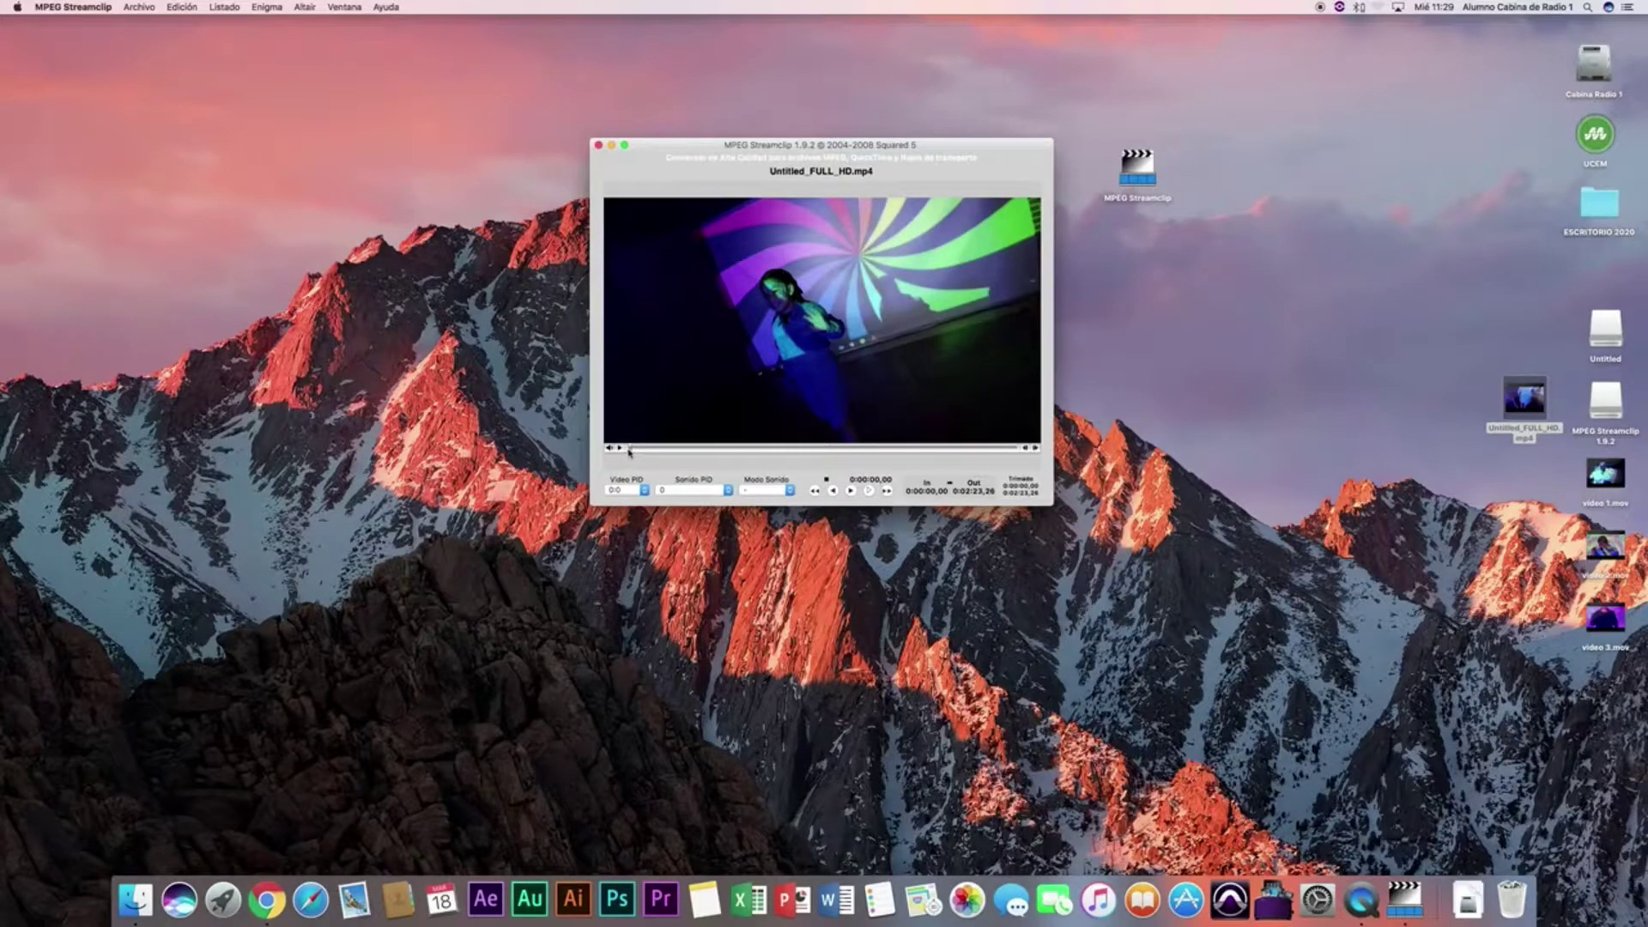
mouse_move(631, 448)
left_mouse_down()
mouse_move(1018, 448)
mouse_move(626, 449)
left_mouse_up()
Step: Mark a section of the video with the in point at 0:00:53,28 and the out point at 0:01:03,15
left_click(776, 449)
key("i")
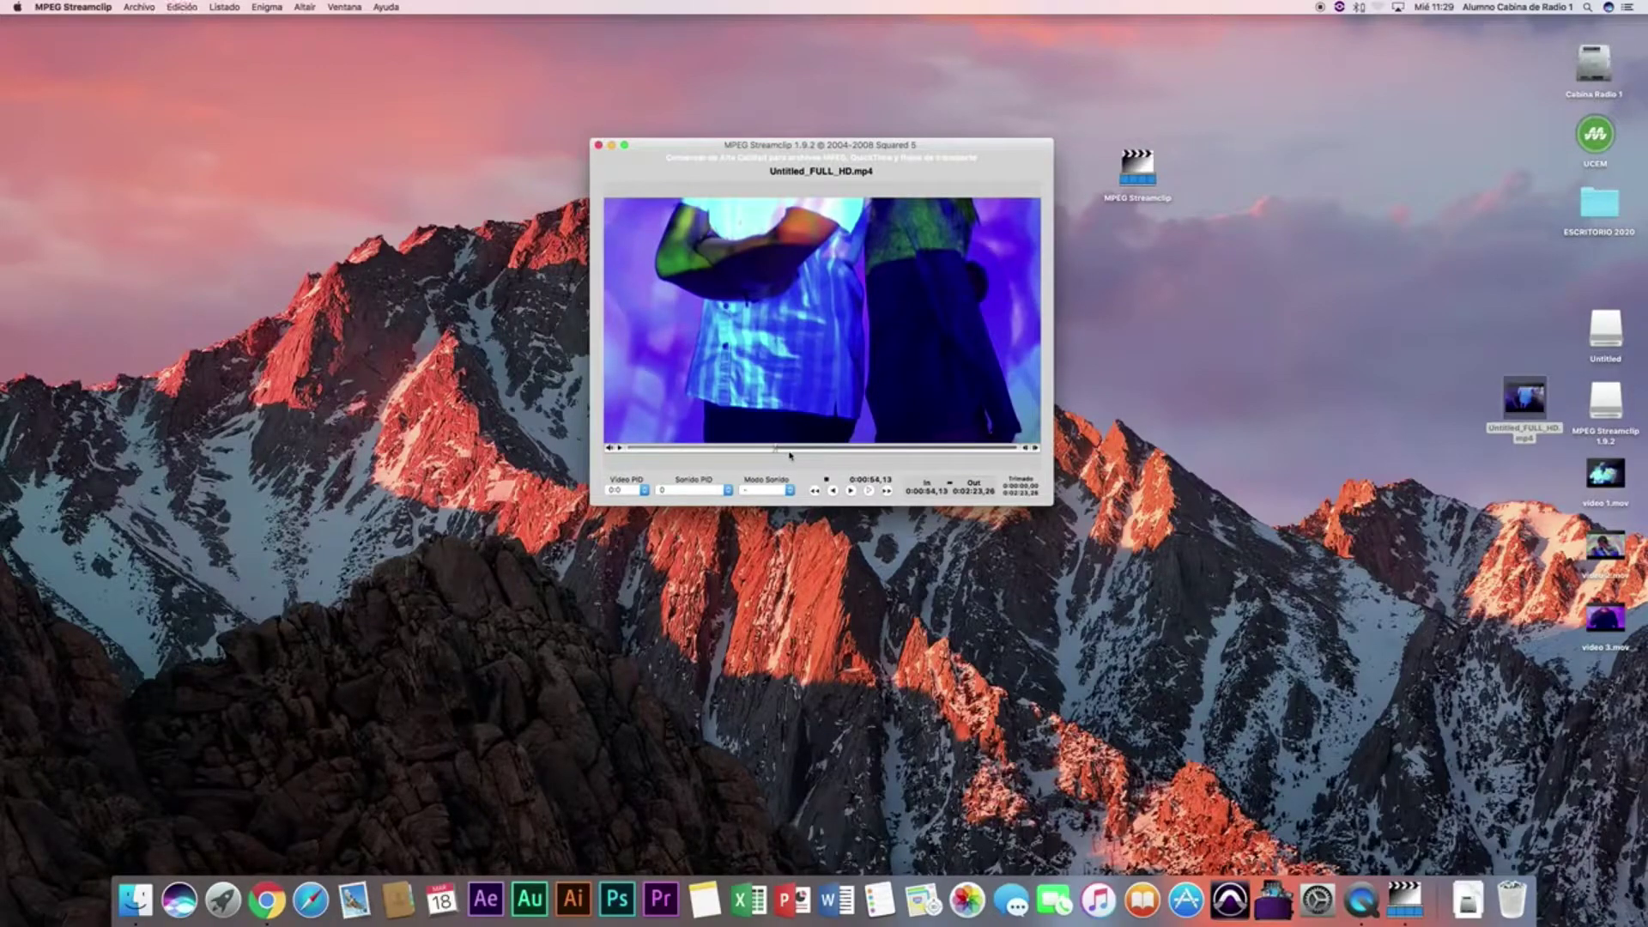
left_click(799, 451)
key("o")
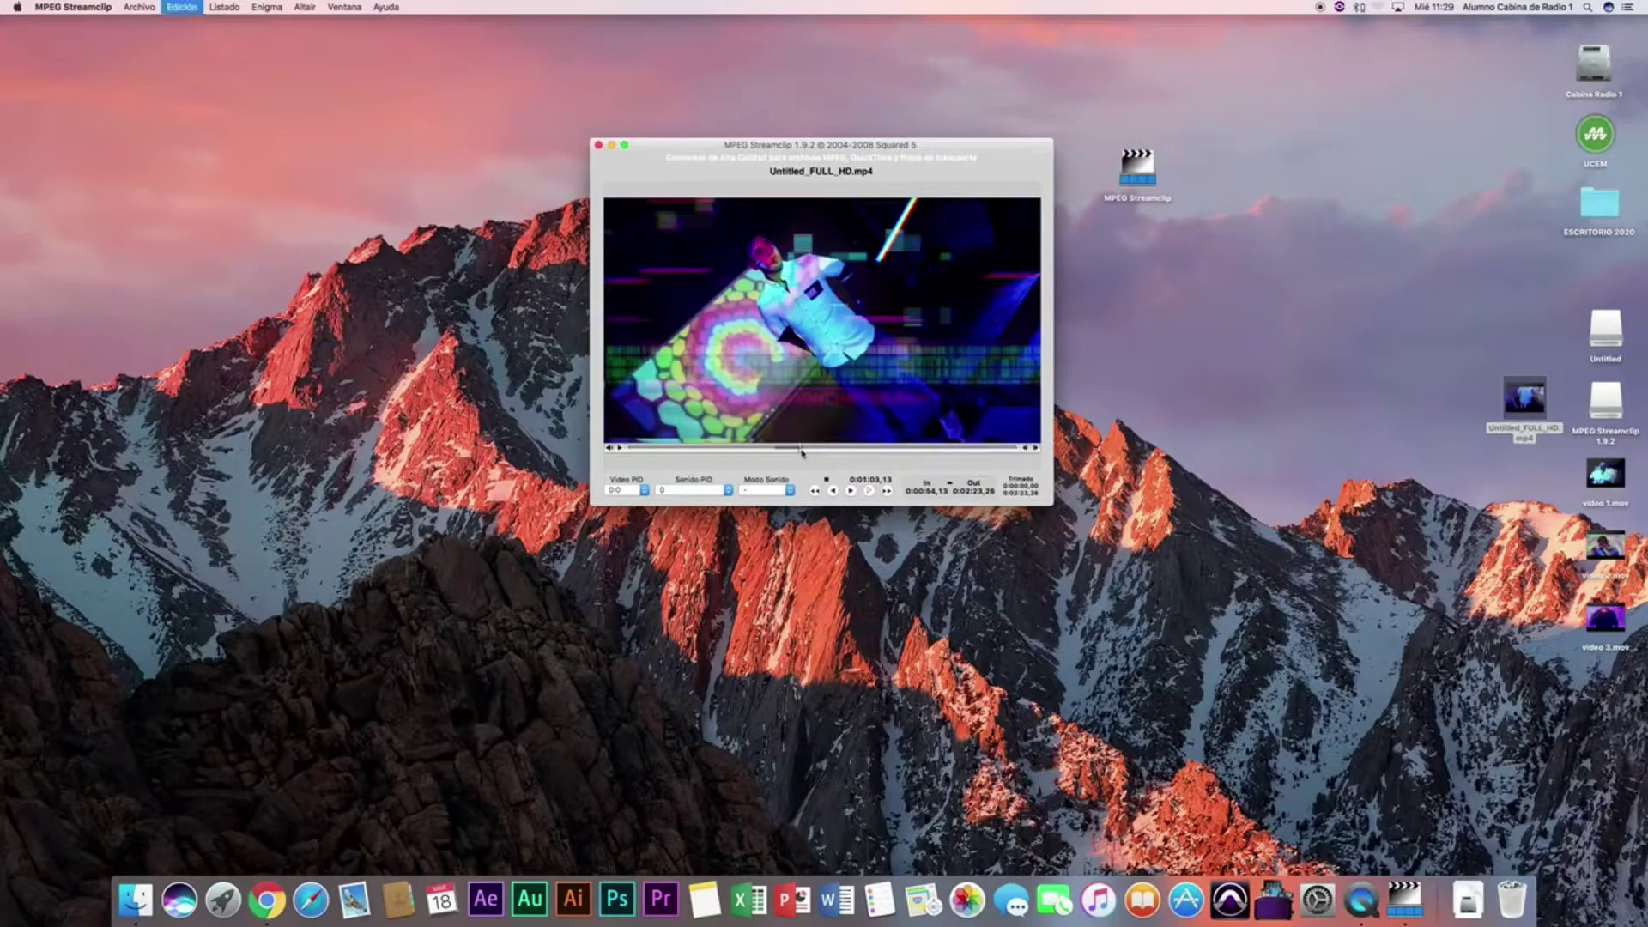
left_click(774, 449)
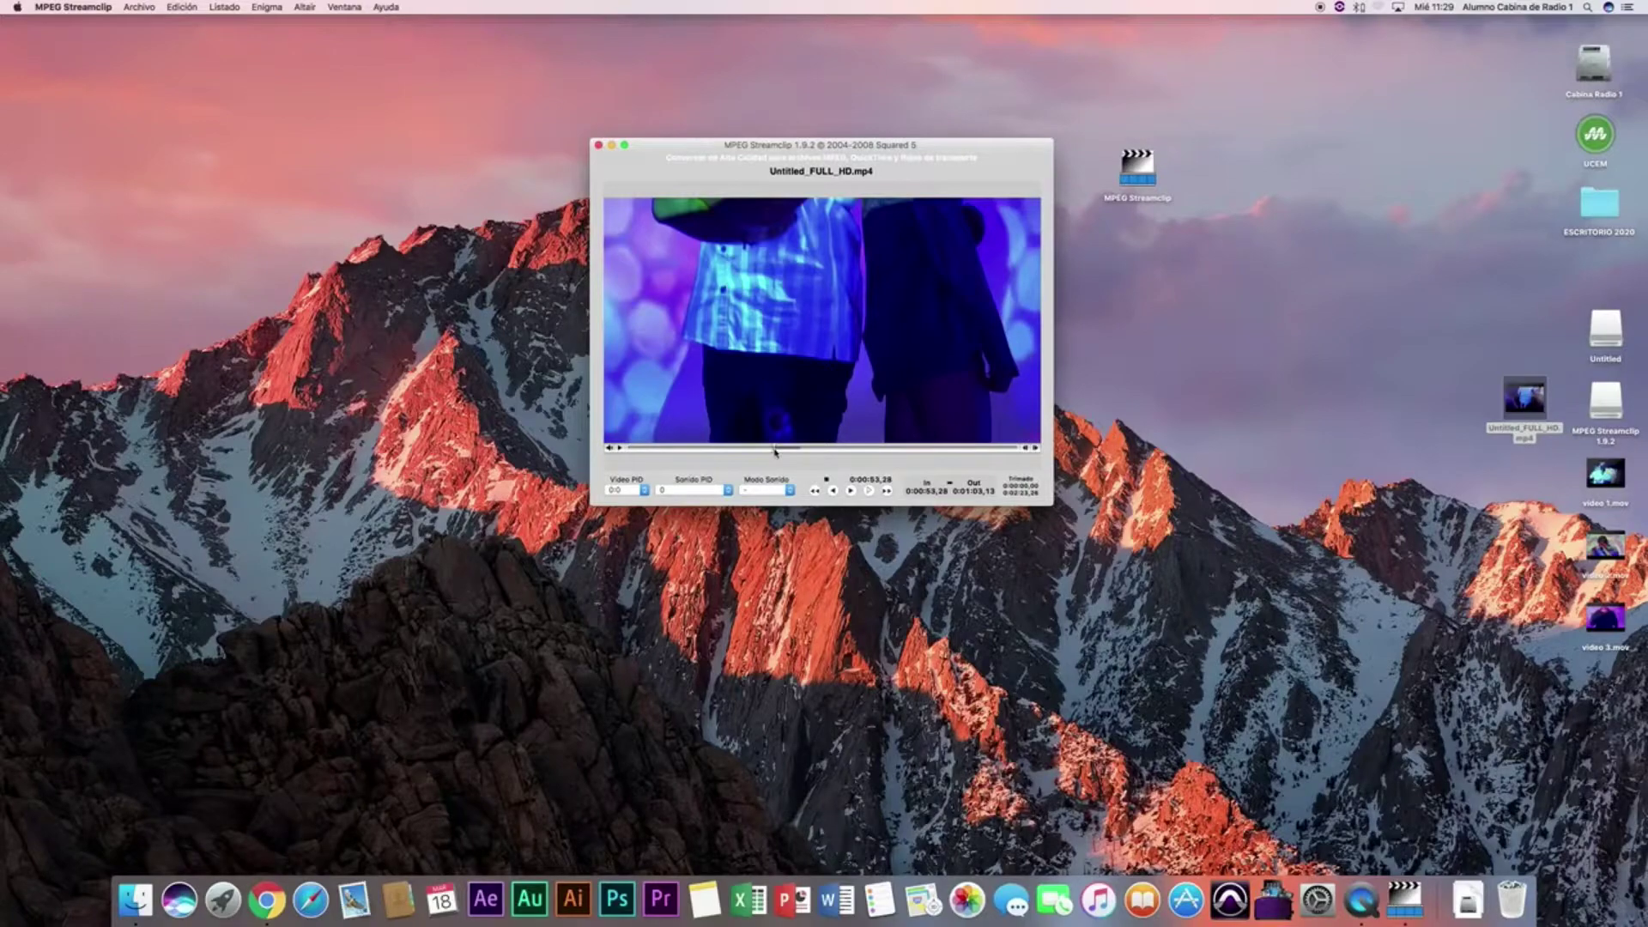
left_click(800, 449)
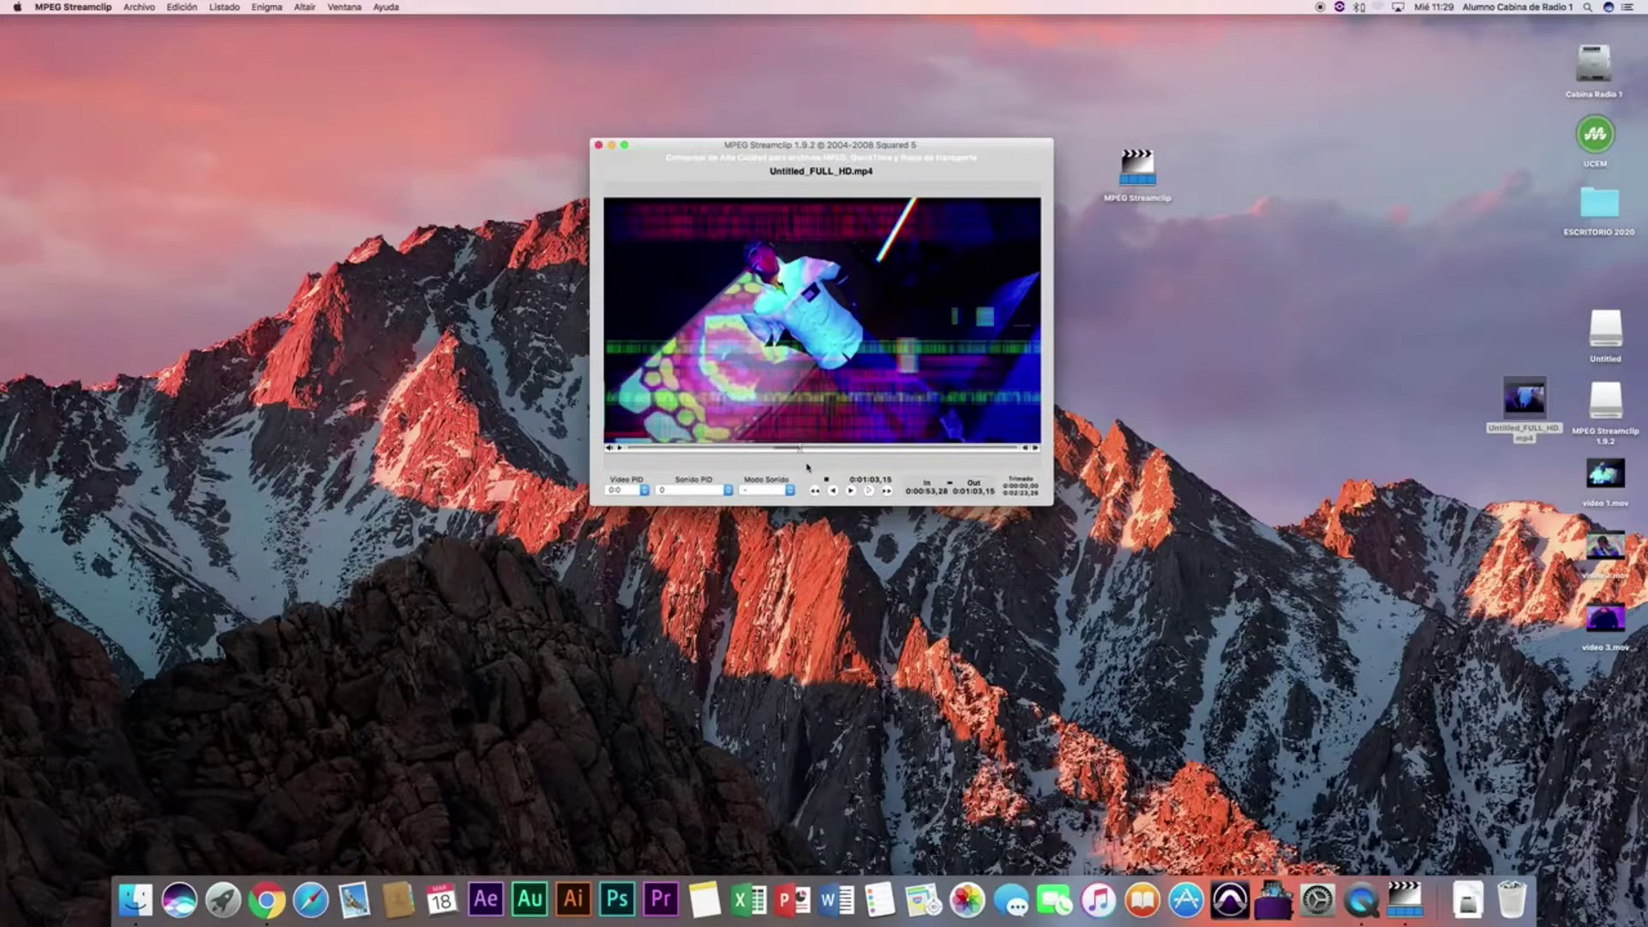
Step: Start exporting the marked section as a QuickTime movie and set its compression to H.264
left_click(139, 7)
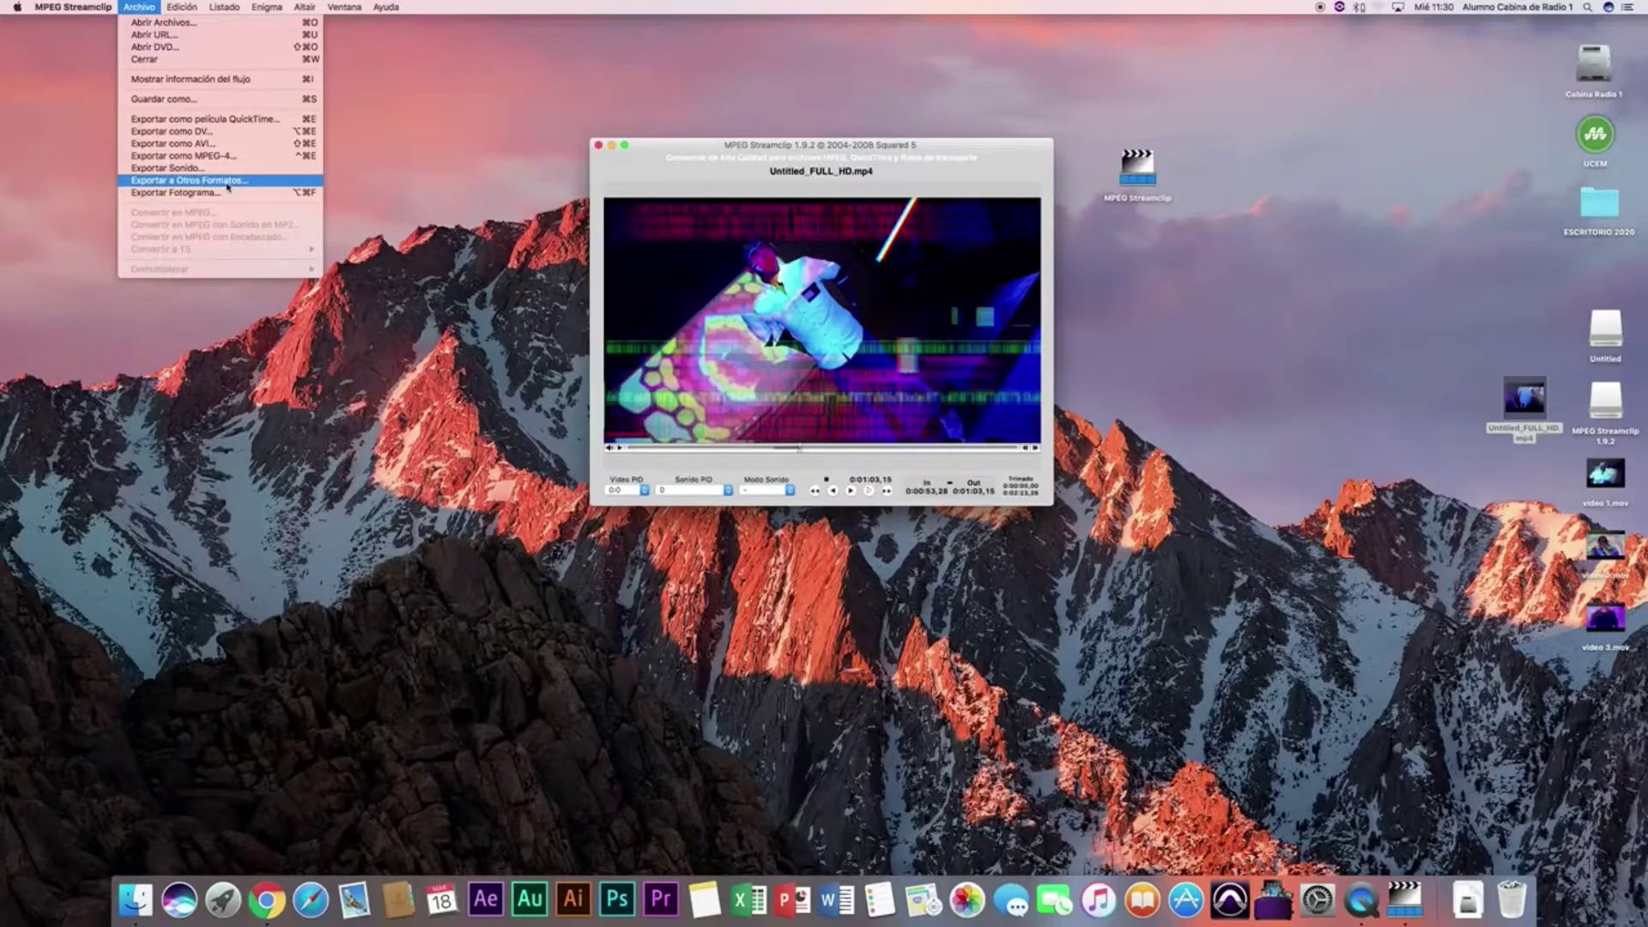
left_click(218, 124)
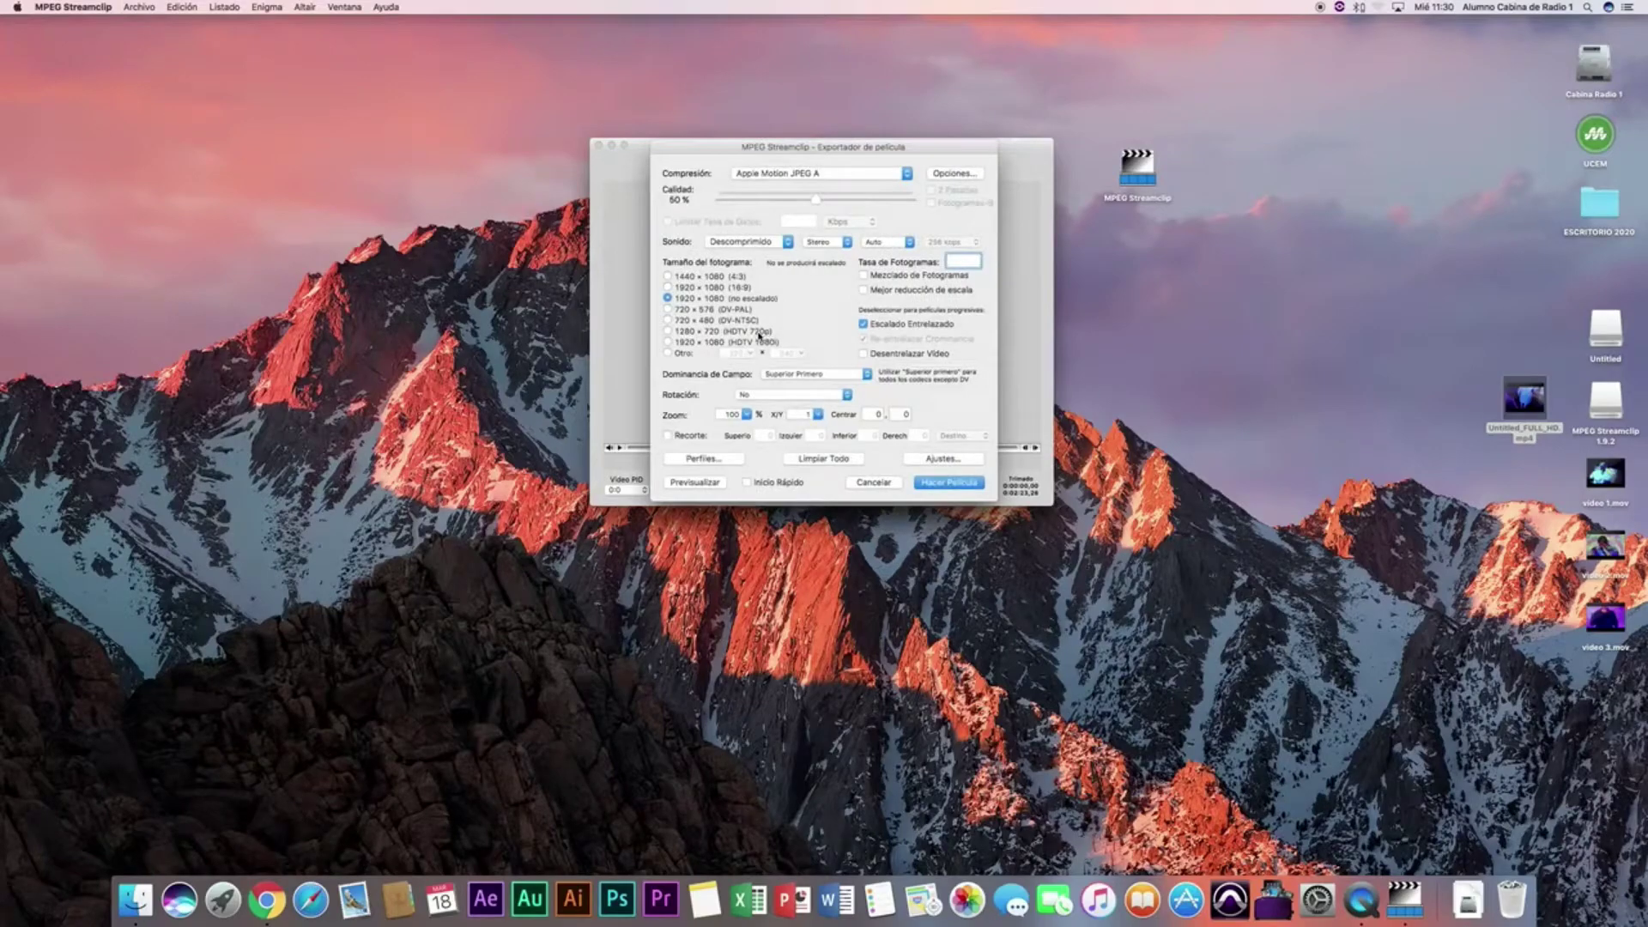
left_click_drag(899, 155, 930, 62)
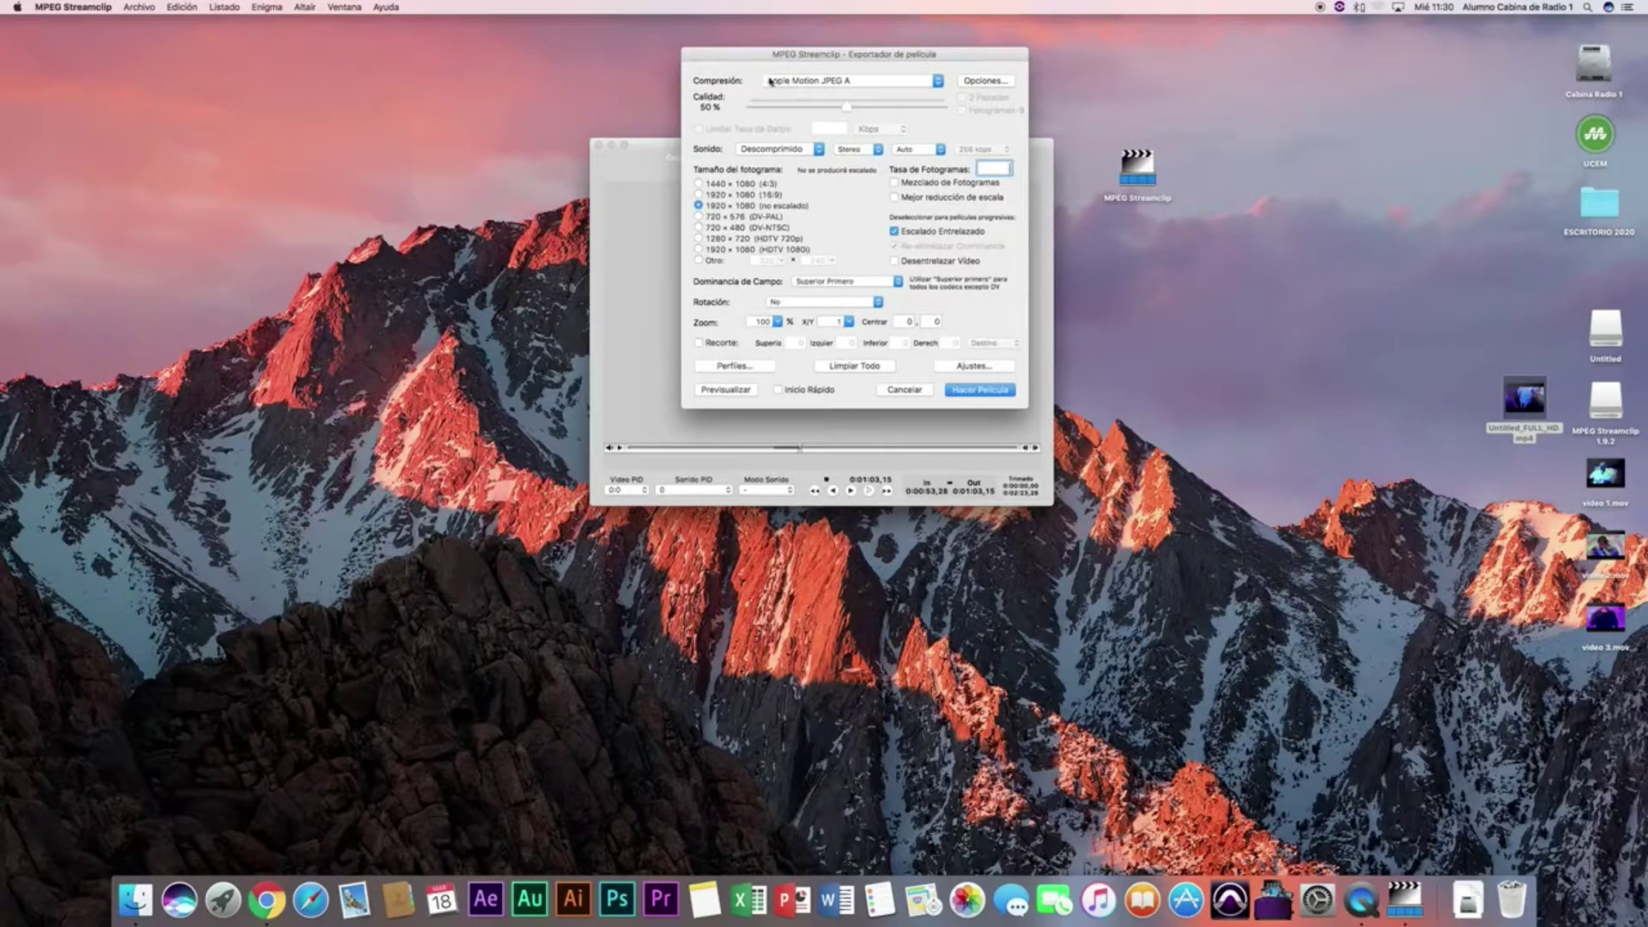
left_click(900, 83)
scroll(893, 111, "up", 7)
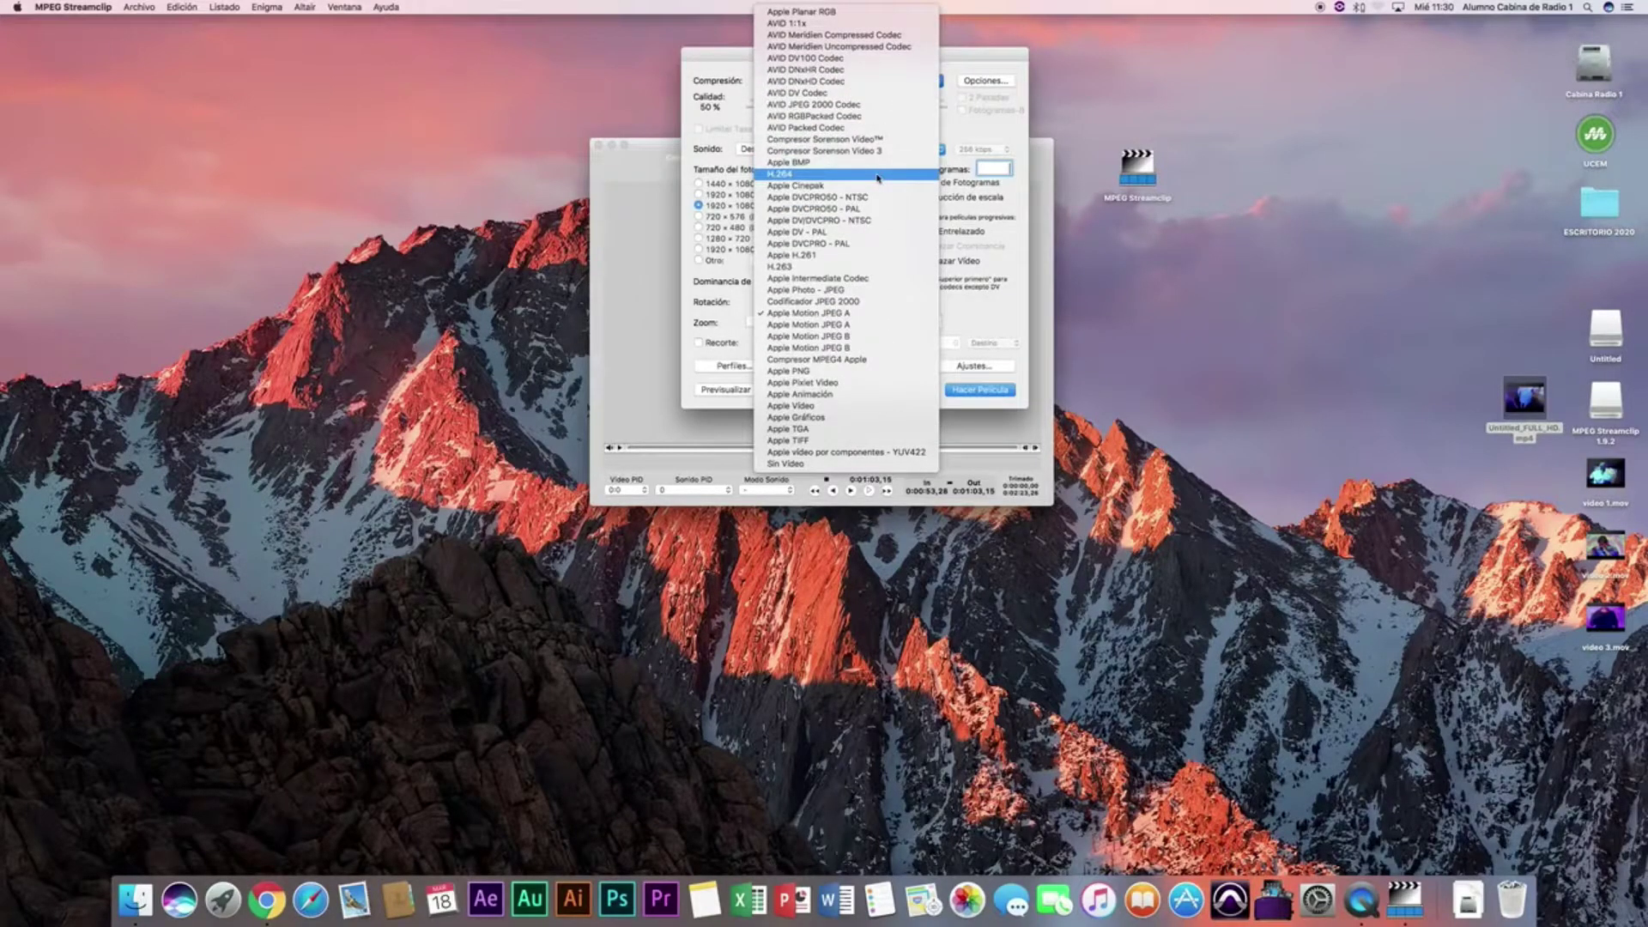
left_click(818, 178)
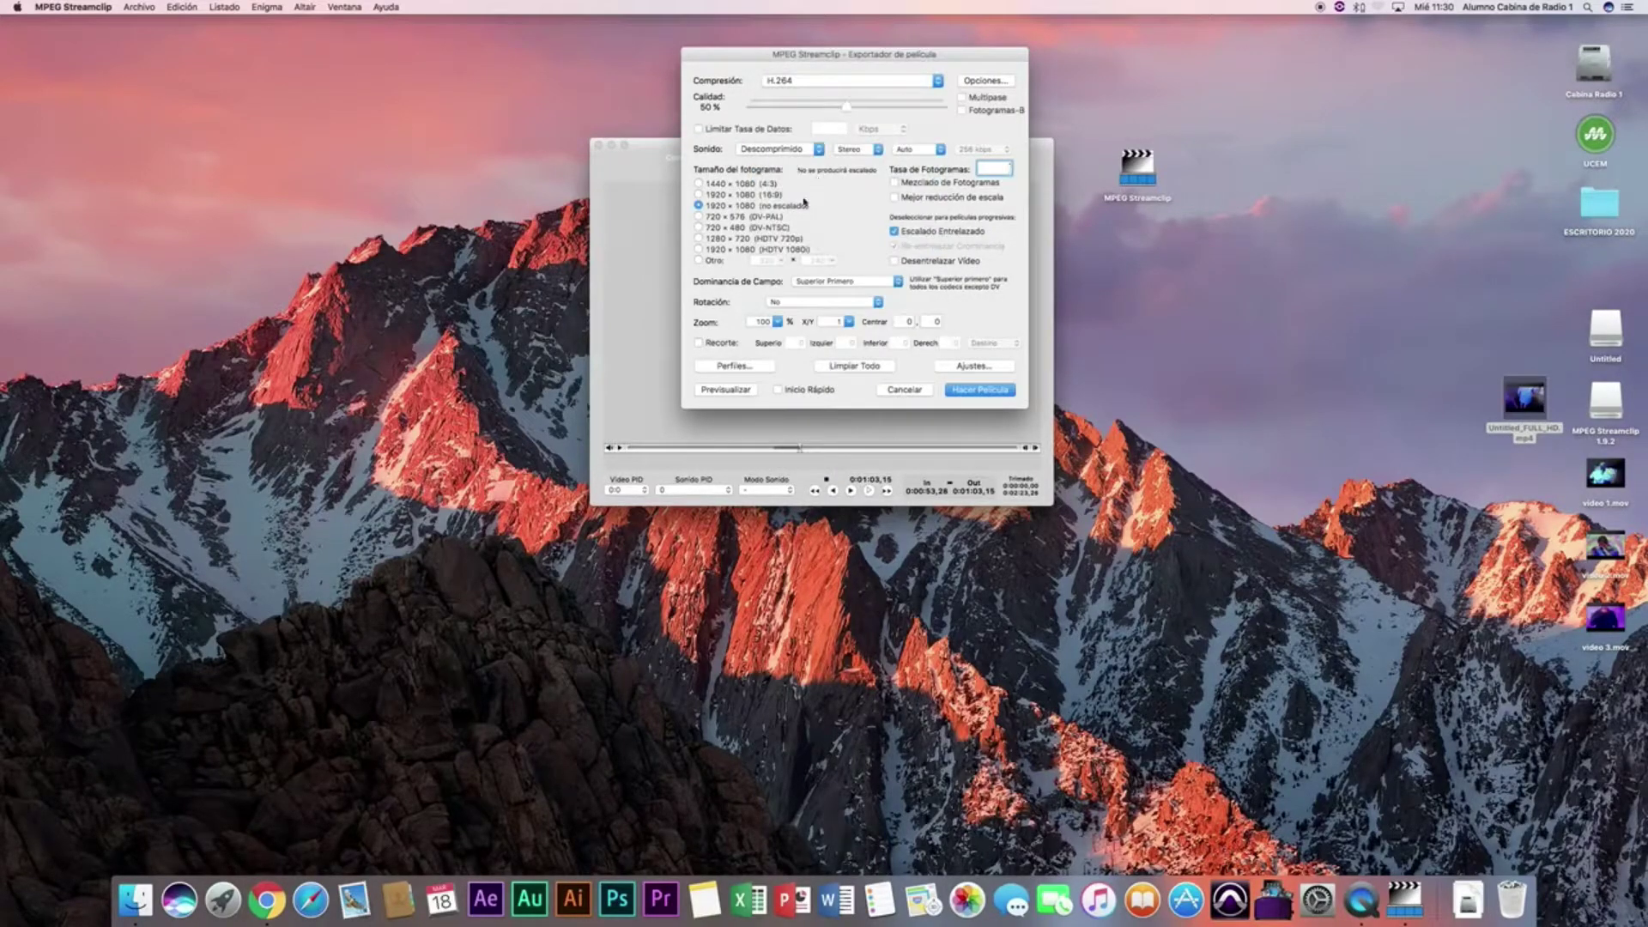
Step: Try a higher quality and a custom frame size, restoring 50 % quality and the unscaled 1920 × 1080 size
left_click_drag(846, 106, 939, 109)
left_click_drag(939, 109, 845, 109)
left_click(701, 261)
left_click(700, 260)
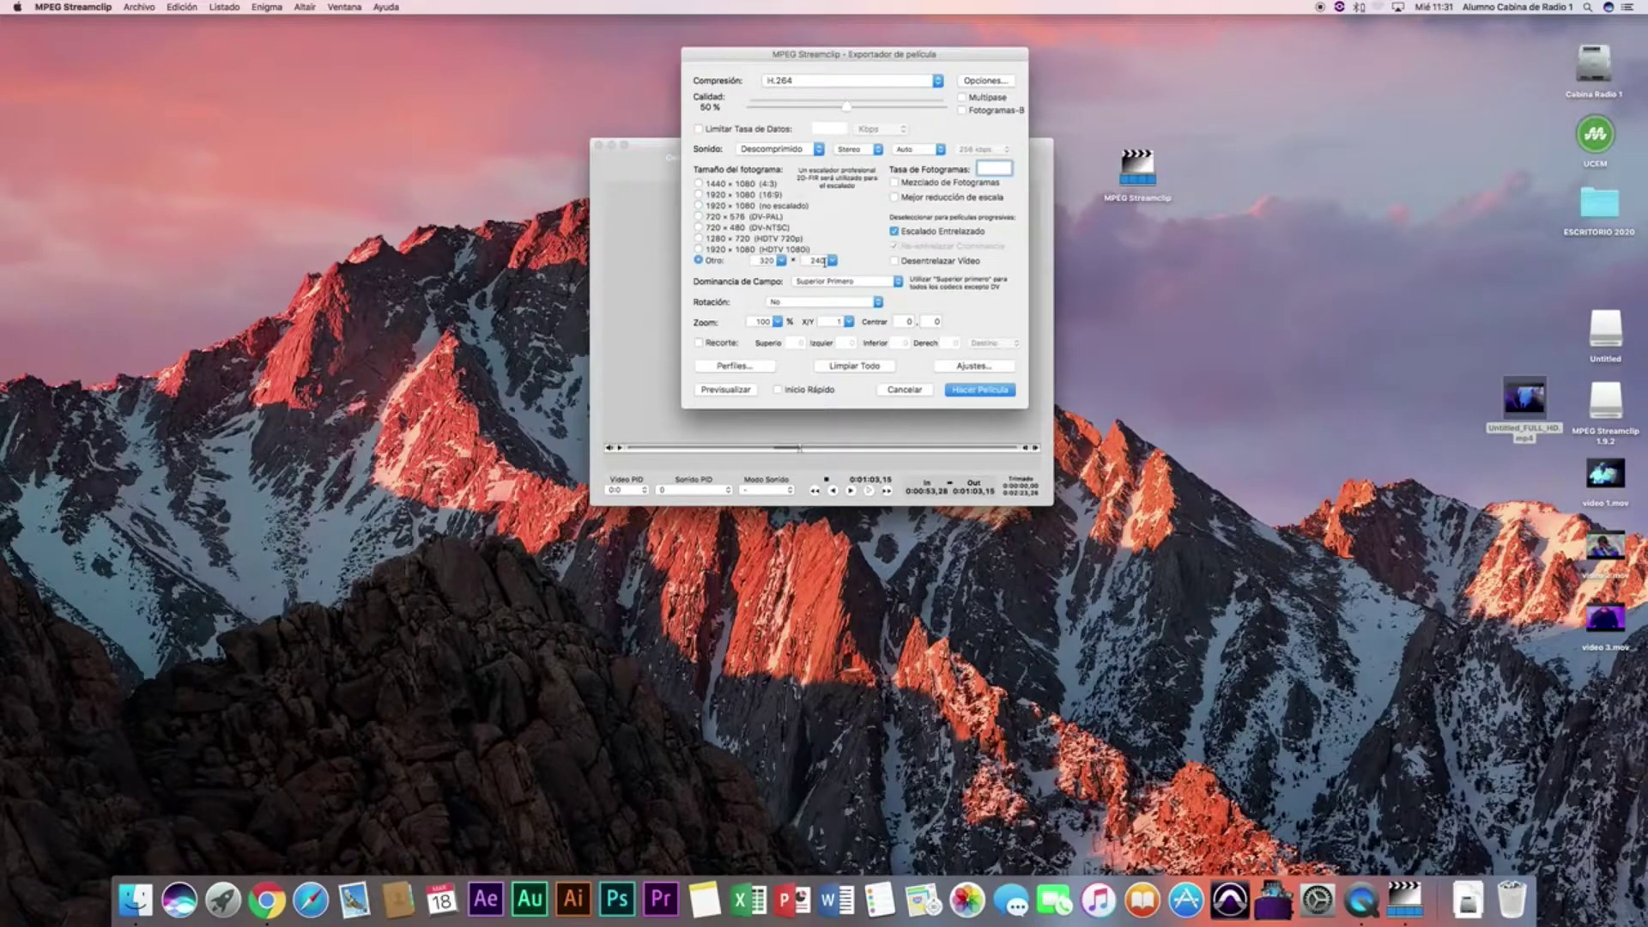
left_click(699, 206)
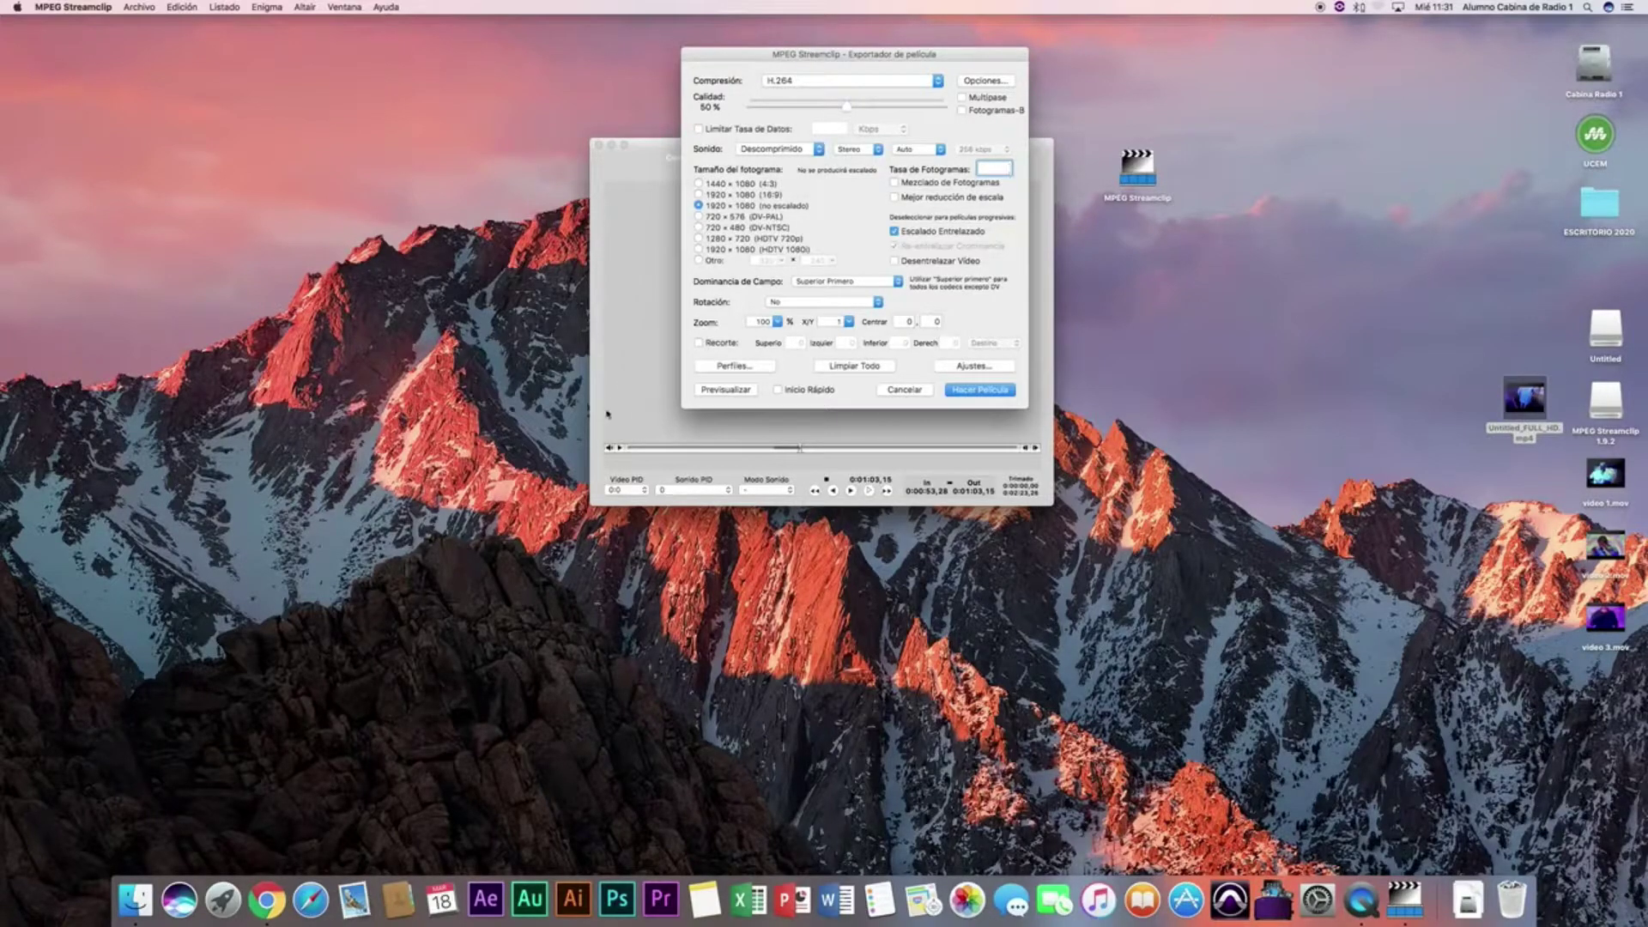
Step: Preview the export with the current settings and close the preview window
left_click(731, 391)
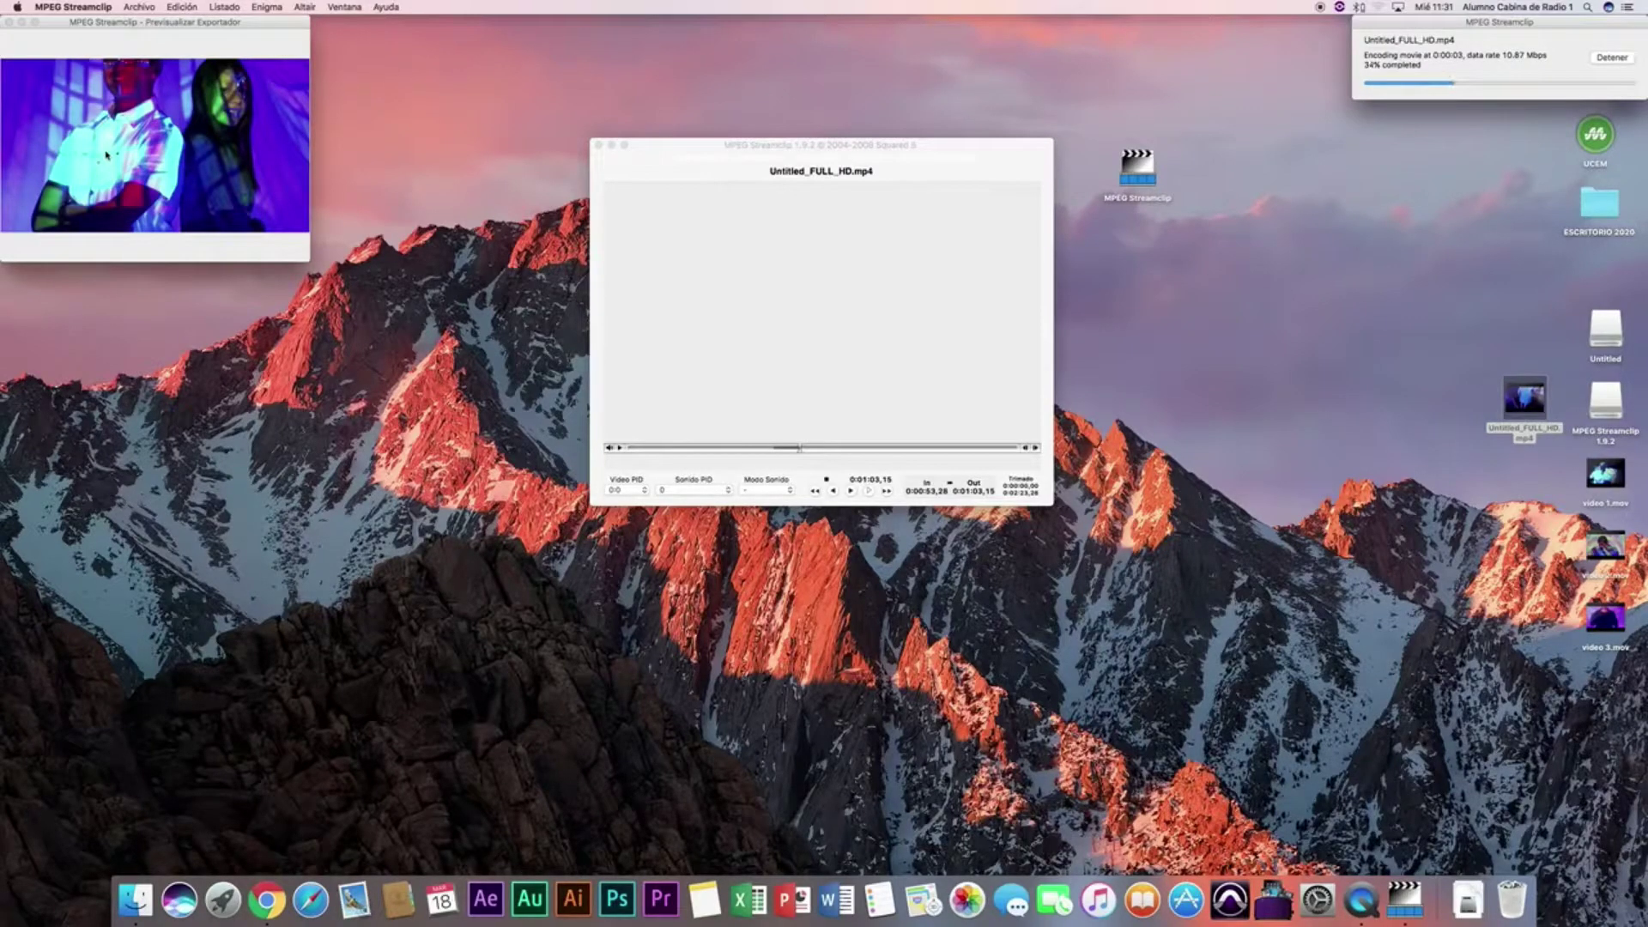
left_click_drag(184, 23, 685, 30)
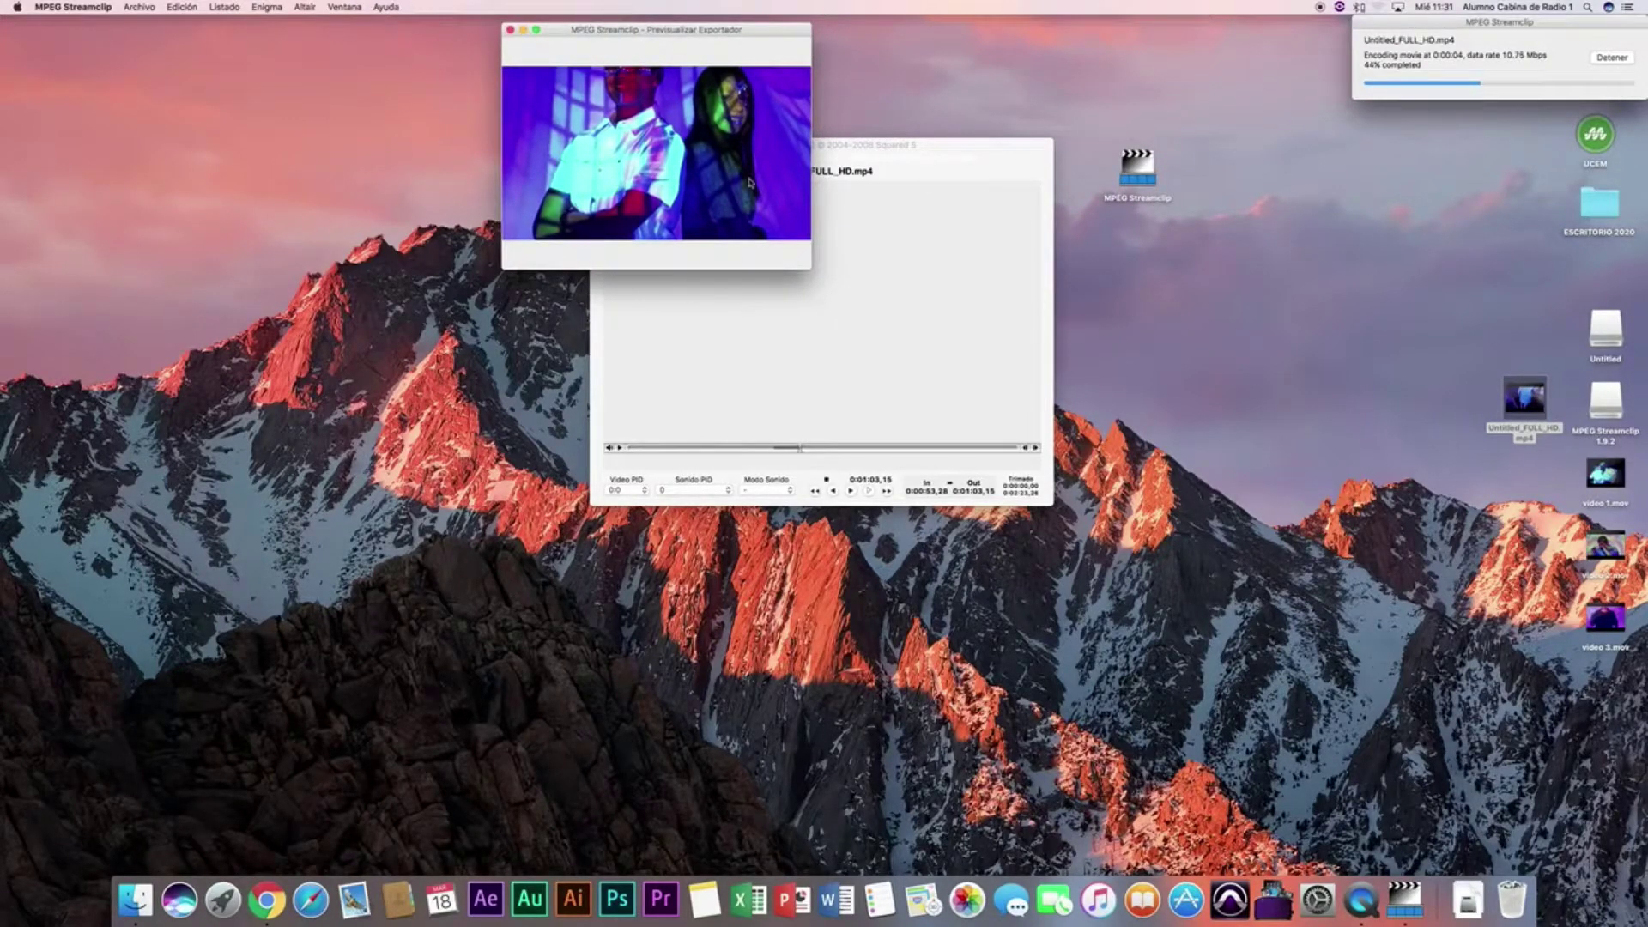
left_click(510, 30)
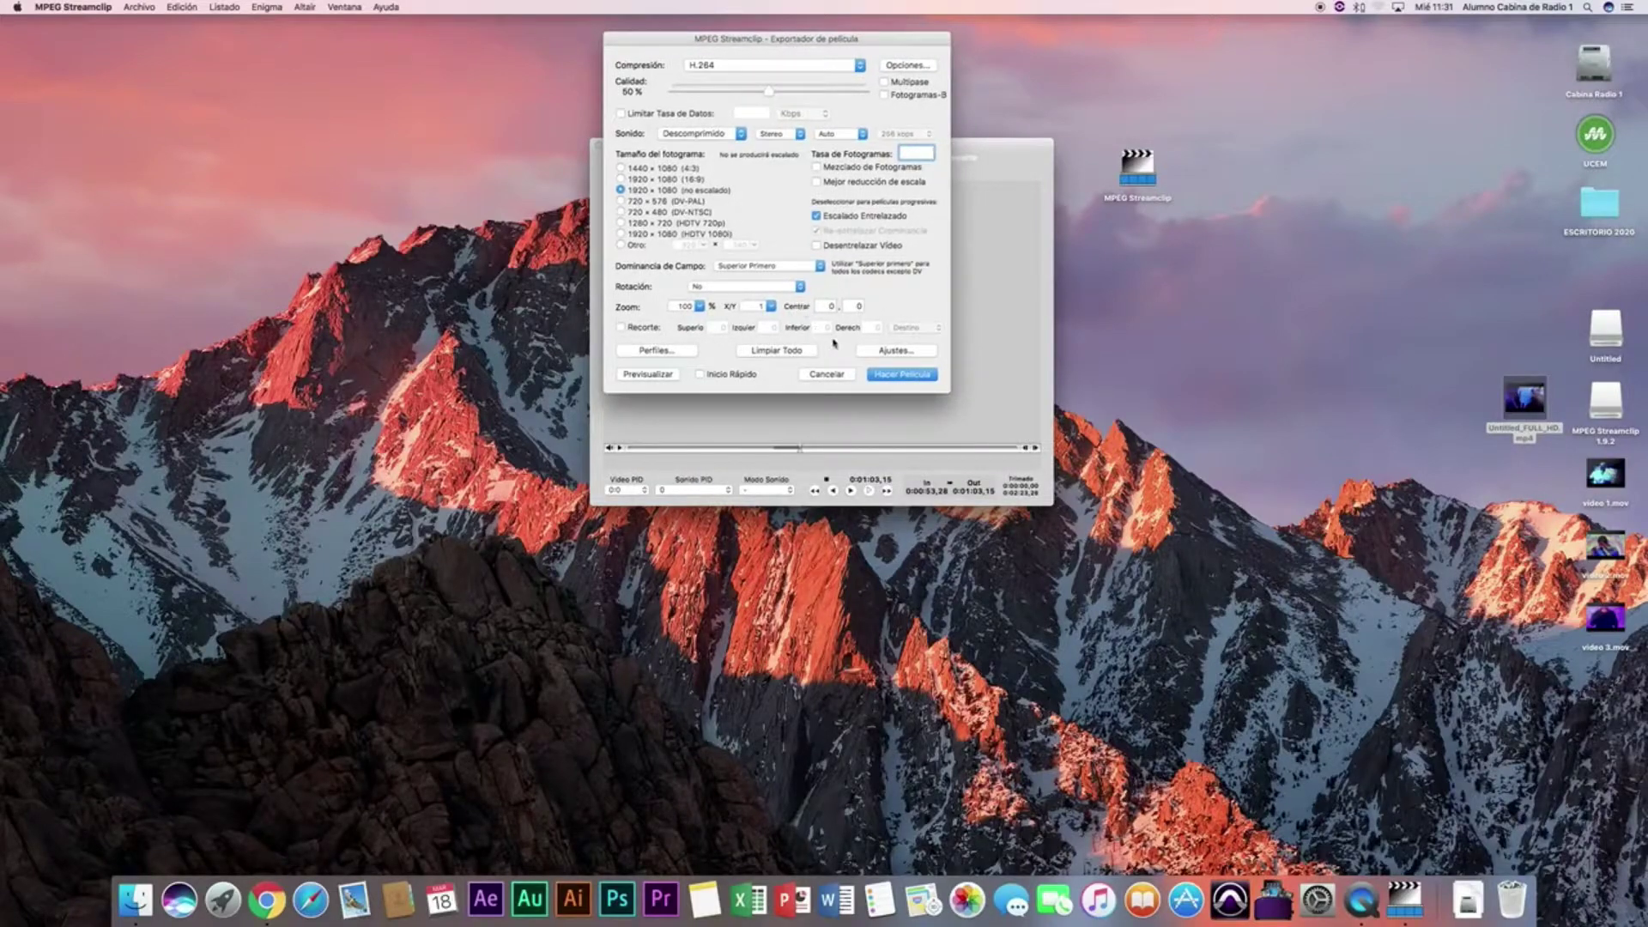
Step: Make the movie and save it to the desktop (Escritorio) as "clip convertido"
left_click(925, 376)
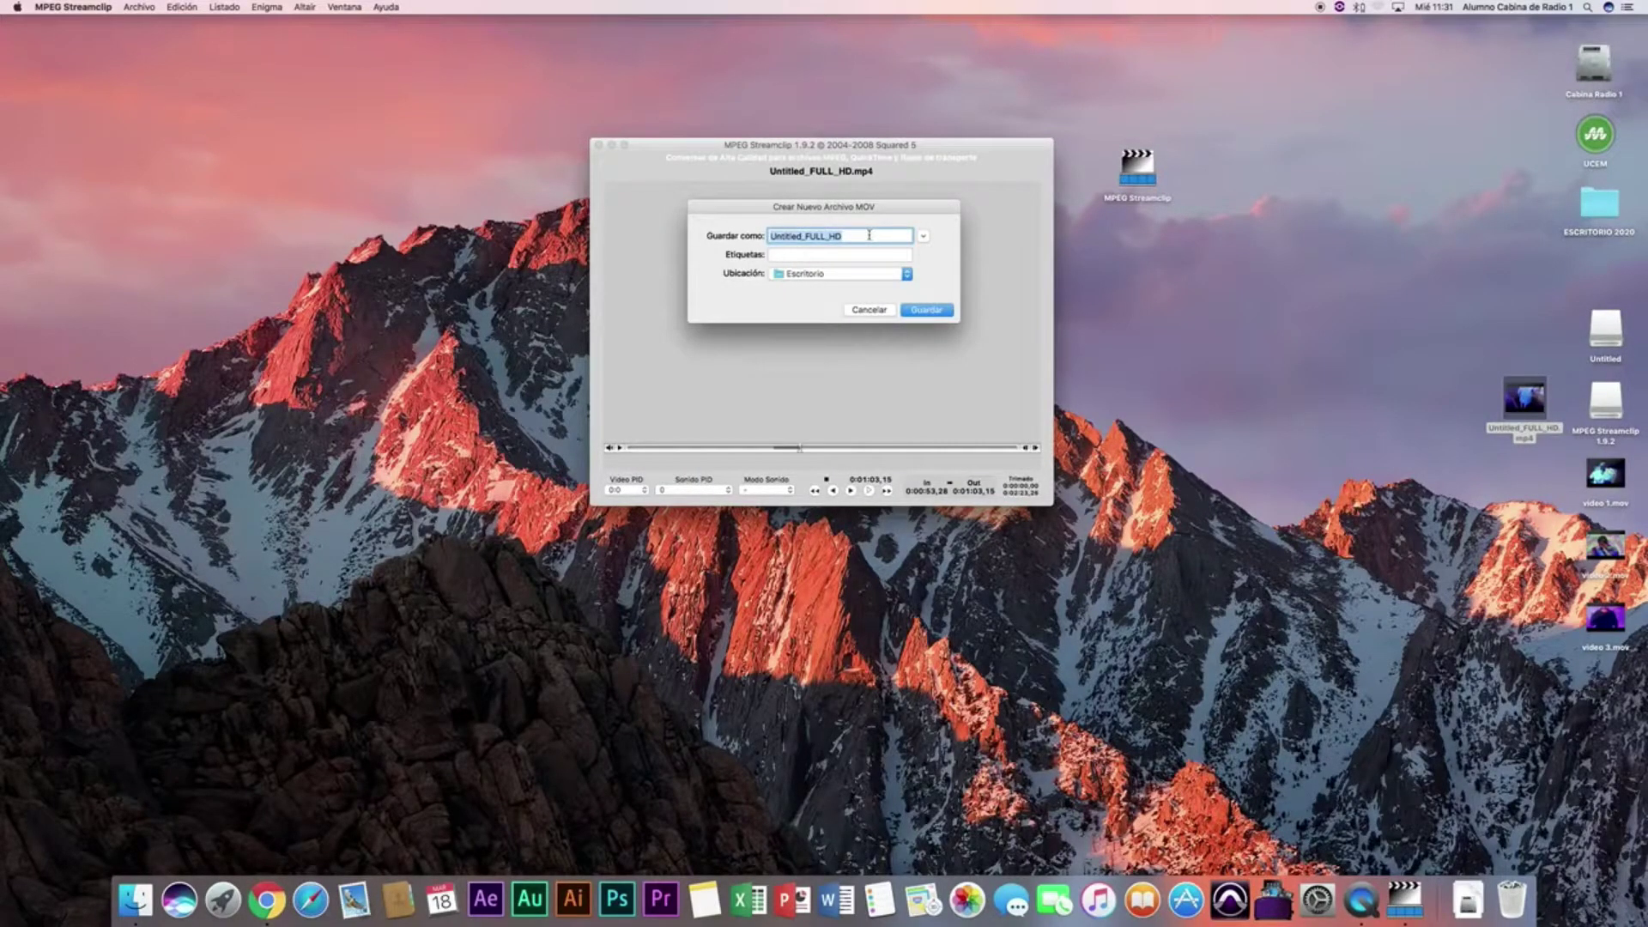
type("clip converttido")
key("BackSpace")
key("BackSpace")
key("BackSpace")
key("BackSpace")
type("ido")
left_click(812, 277)
left_click(929, 273)
left_click(923, 235)
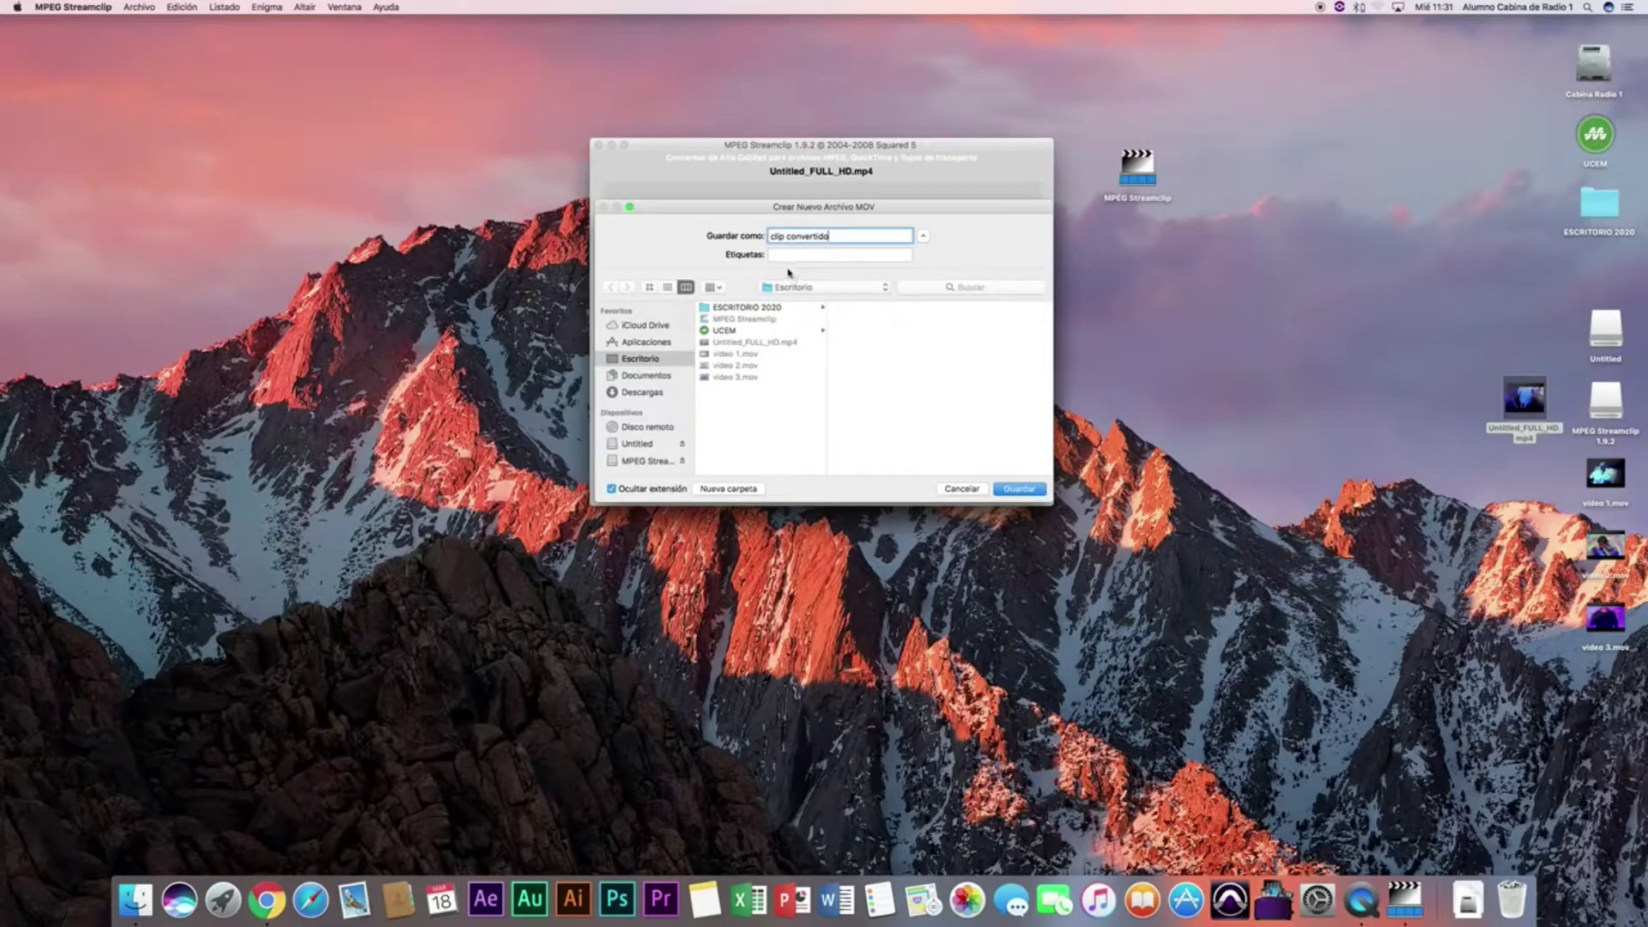
left_click(1020, 488)
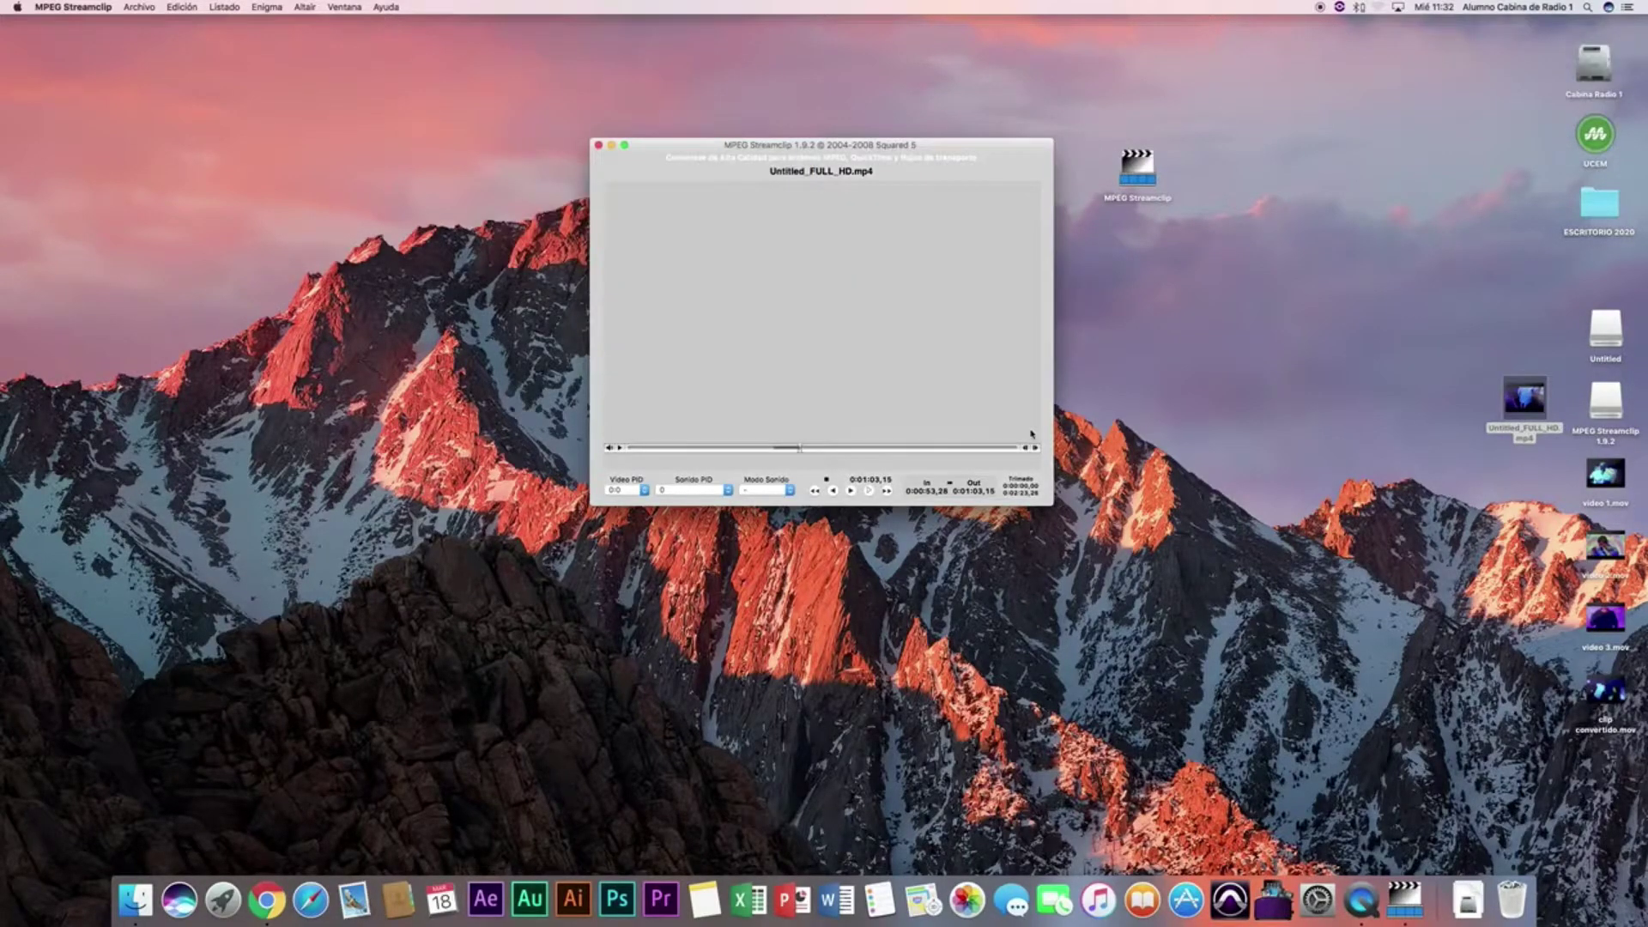
Step: Move clip convertido.mov to a free spot on the desktop and play it in Quick Look with the volume raised
left_click_drag(1639, 711, 1498, 513)
left_click(1604, 690)
left_click_drag(1605, 691, 1282, 397)
key("space")
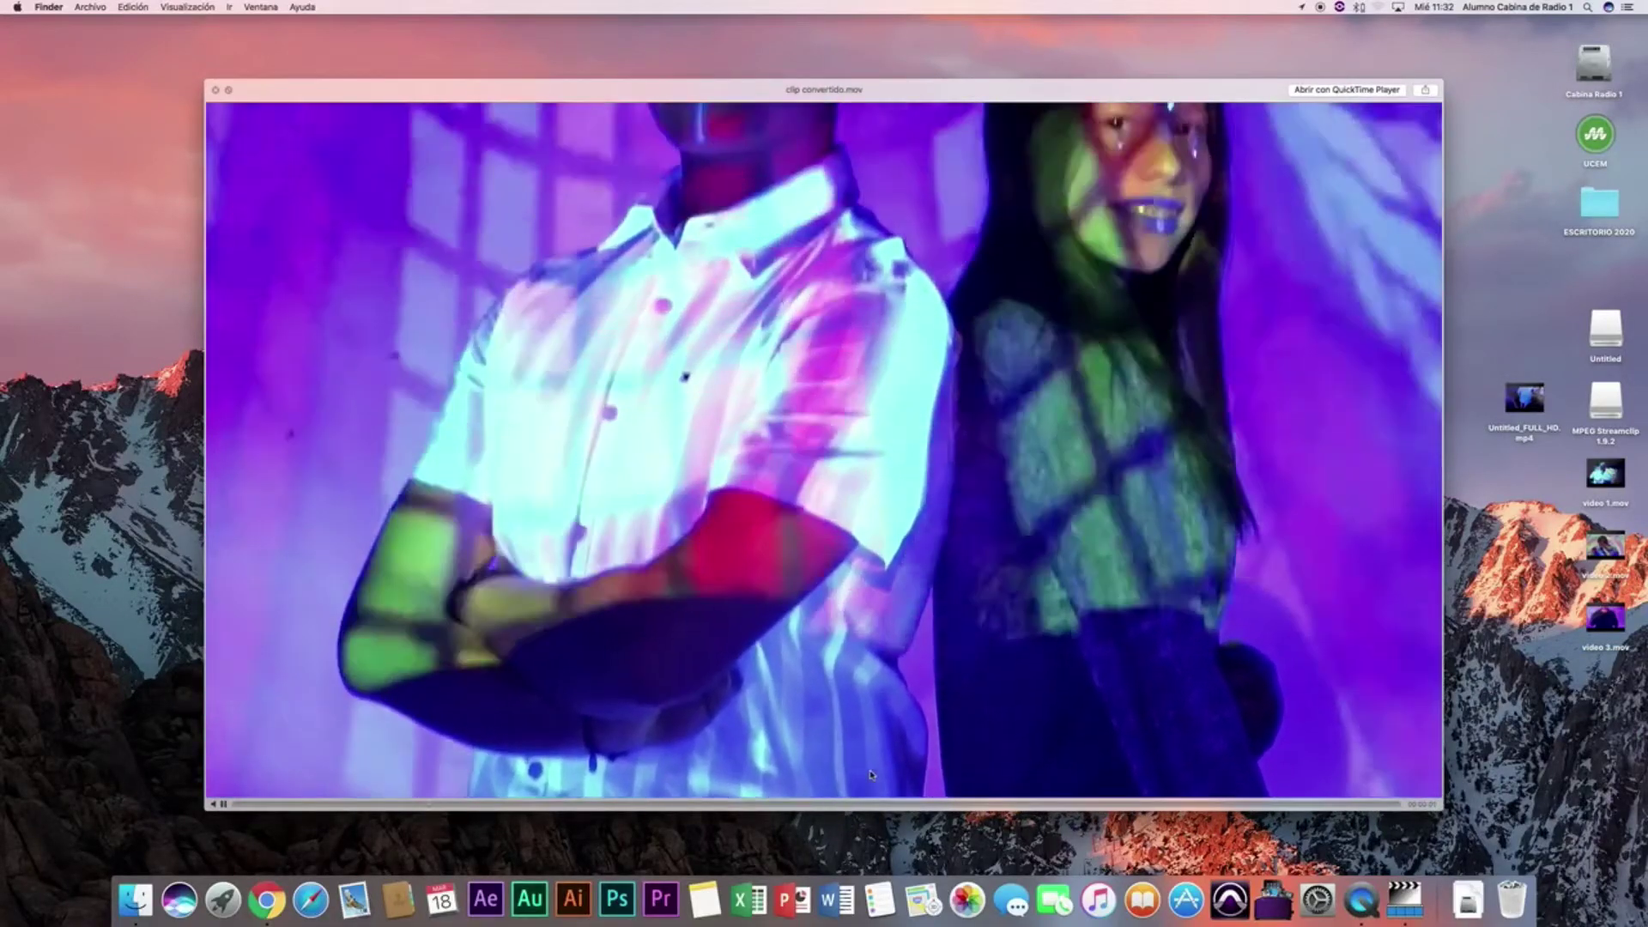
key("XF86AudioRaiseVolume")
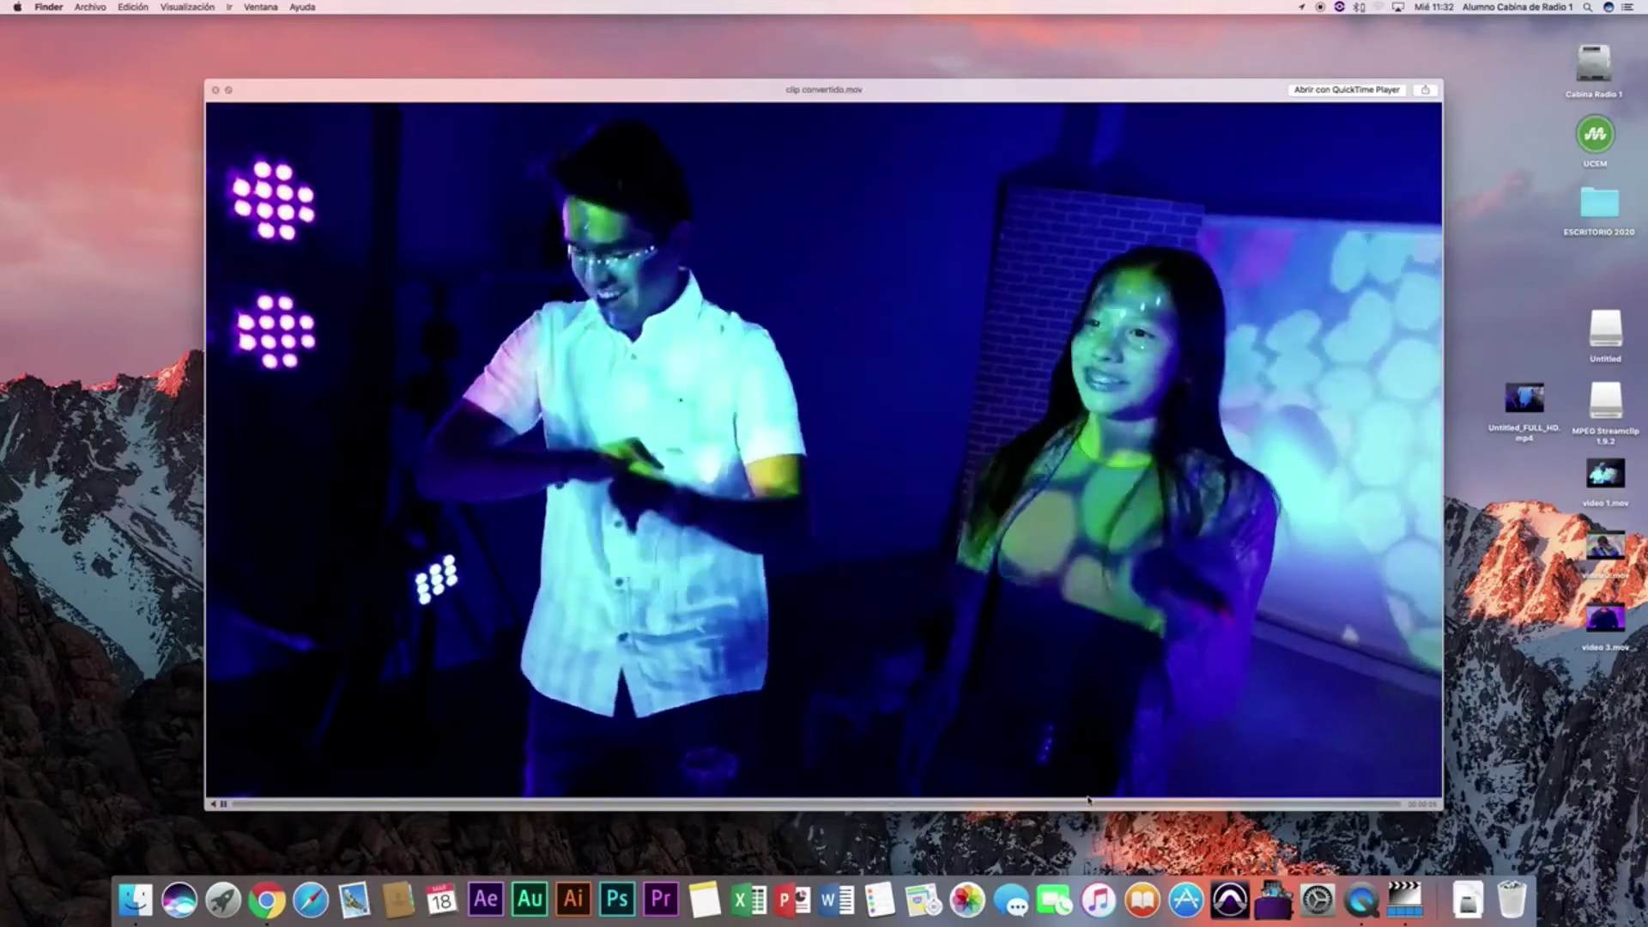
key("space")
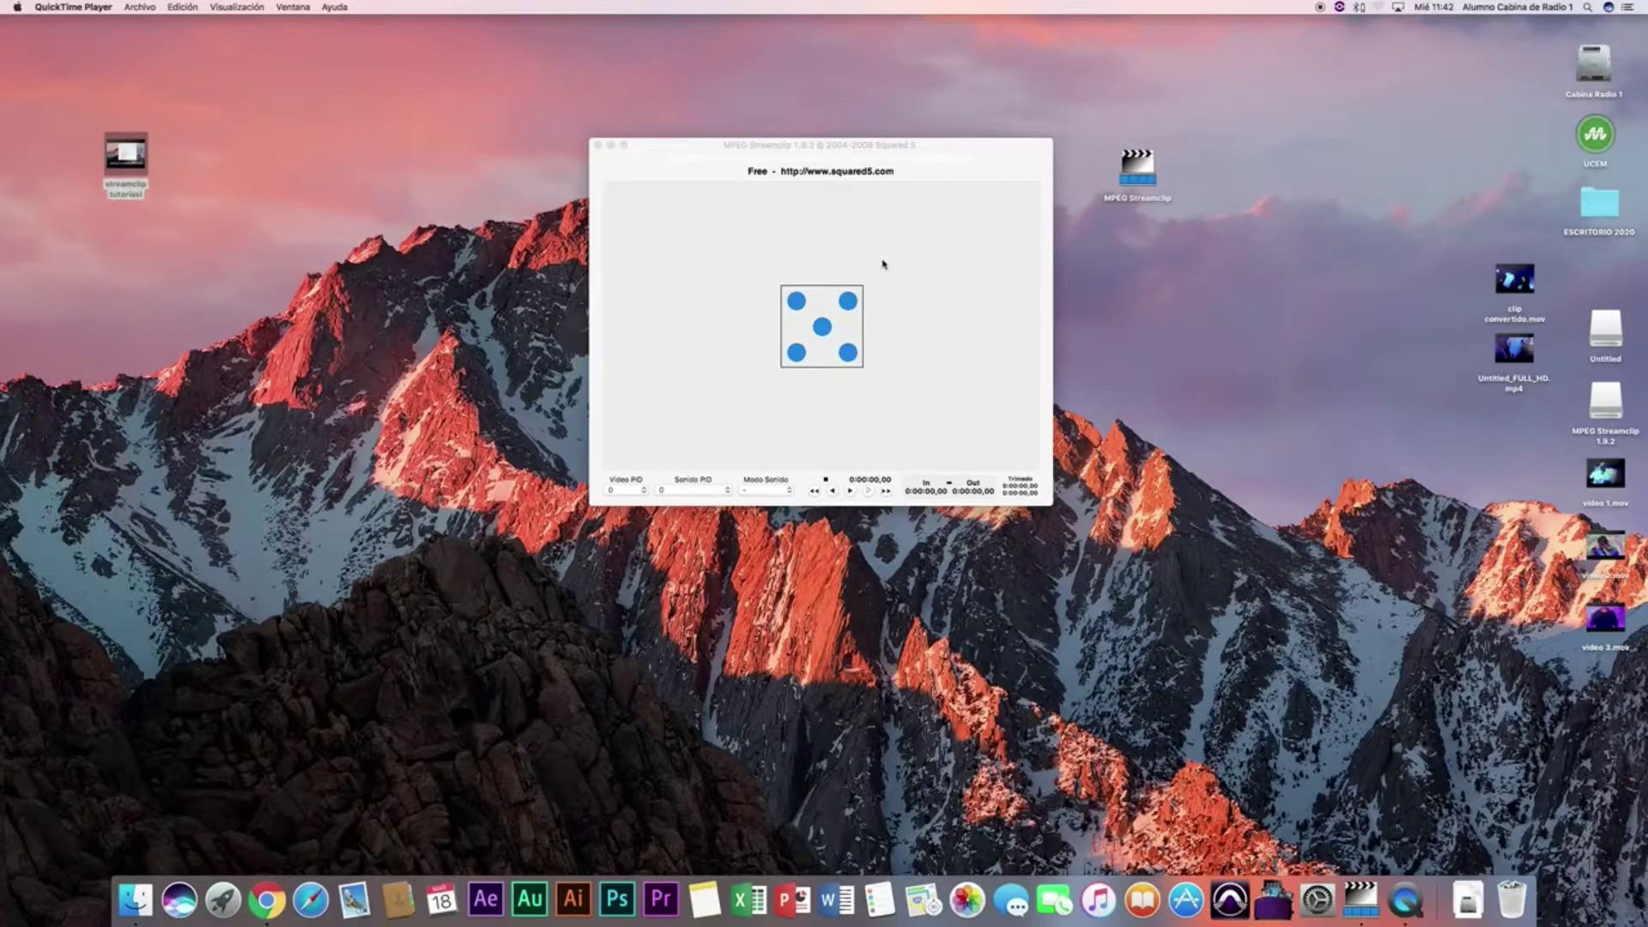
Step: Open the batch list window in MPEG Streamclip
left_click(1000, 189)
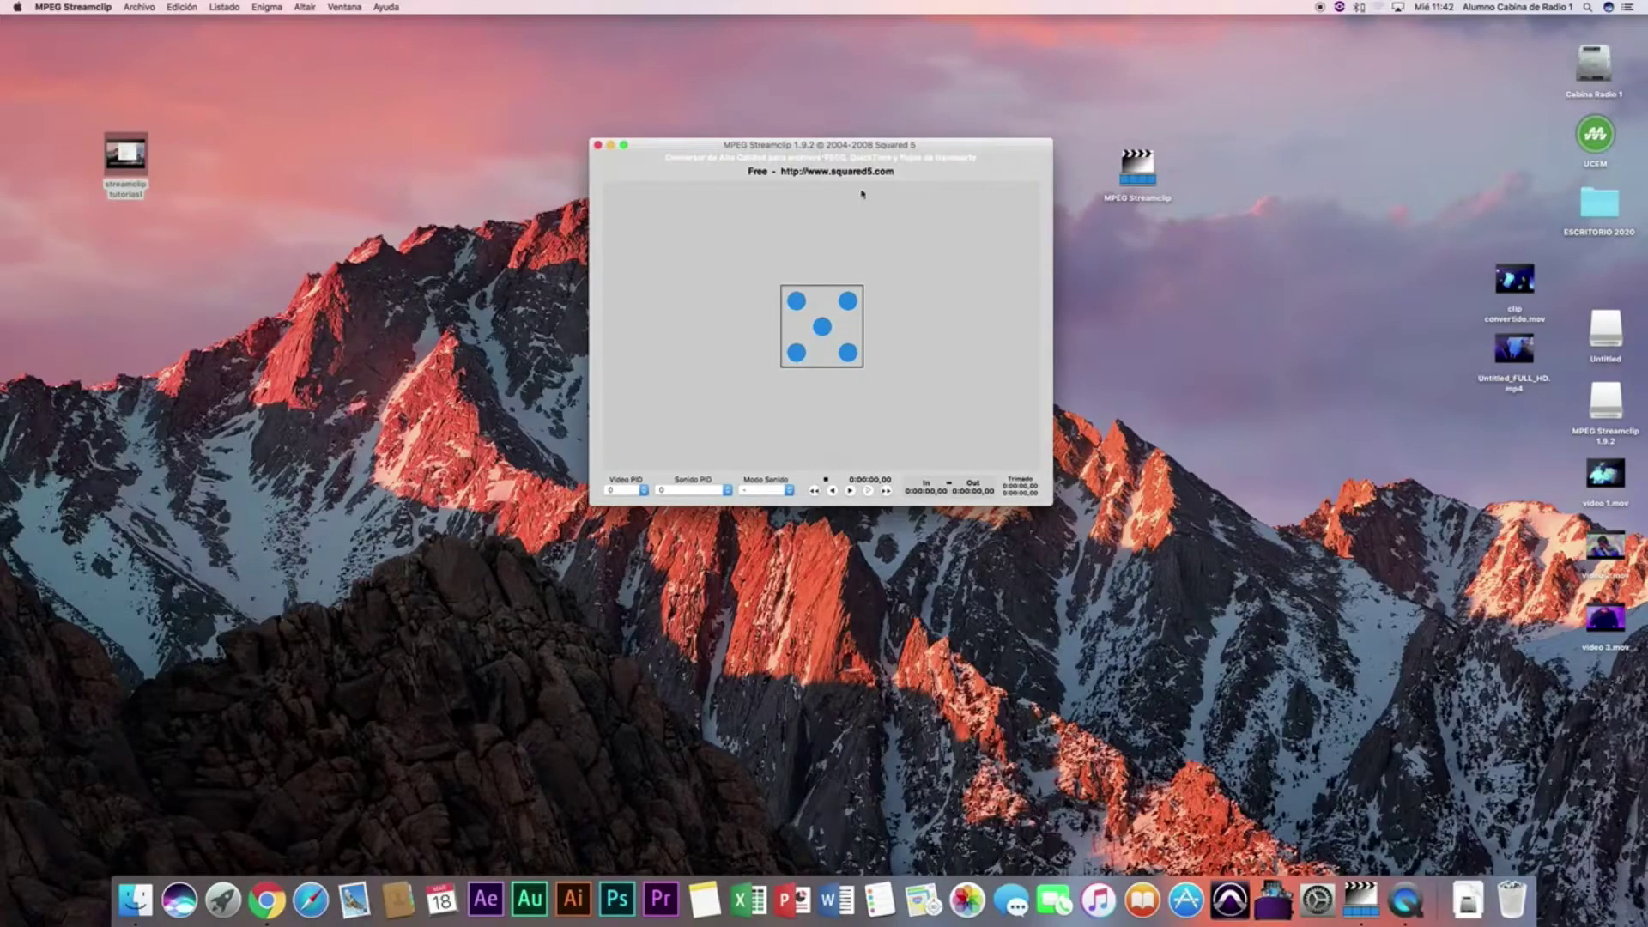
left_click(217, 8)
left_click(228, 22)
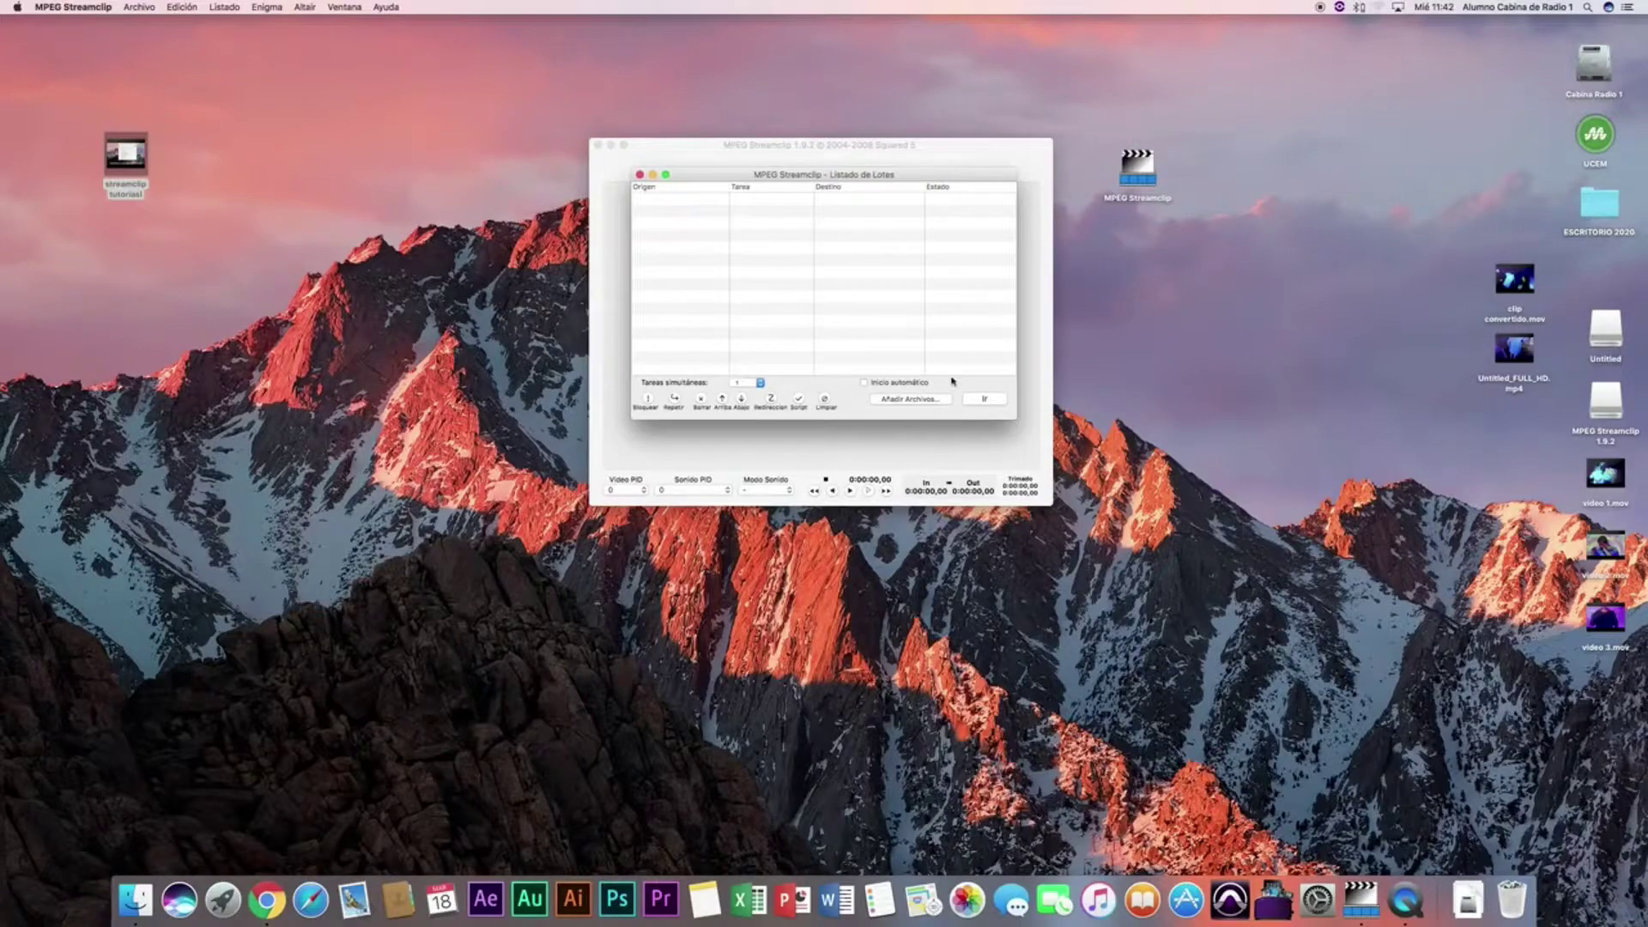
Step: Add clip convertido.mov, video 1.mov and video 2.mov from the Escritorio folder to the batch list
left_click(909, 399)
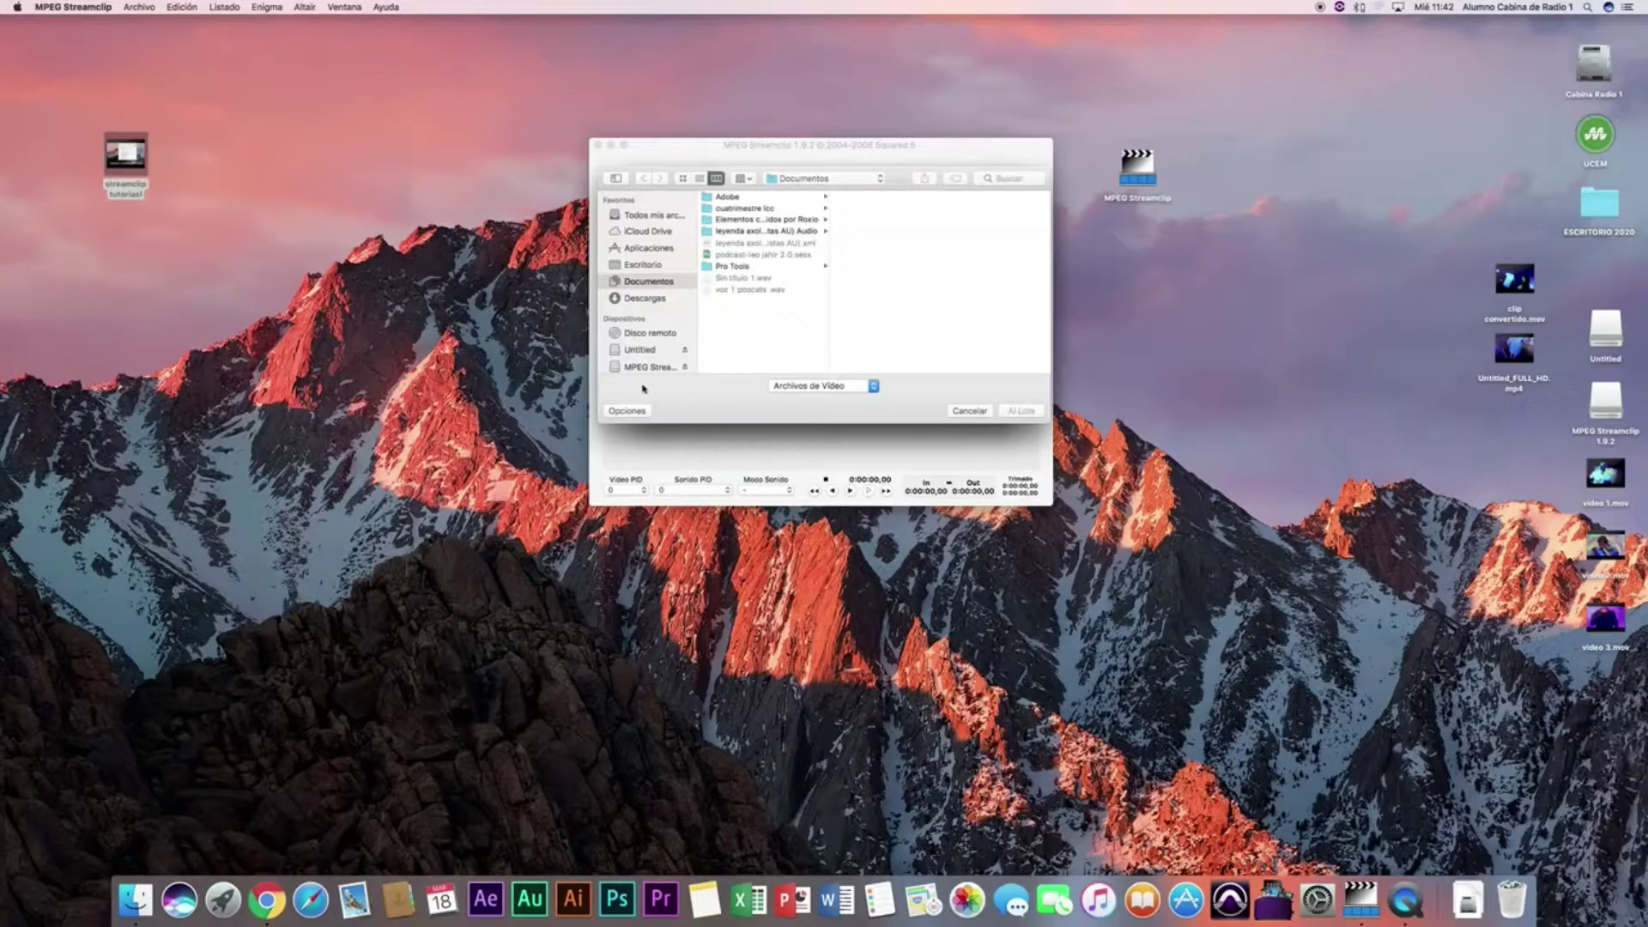
left_click(645, 266)
left_click(738, 199)
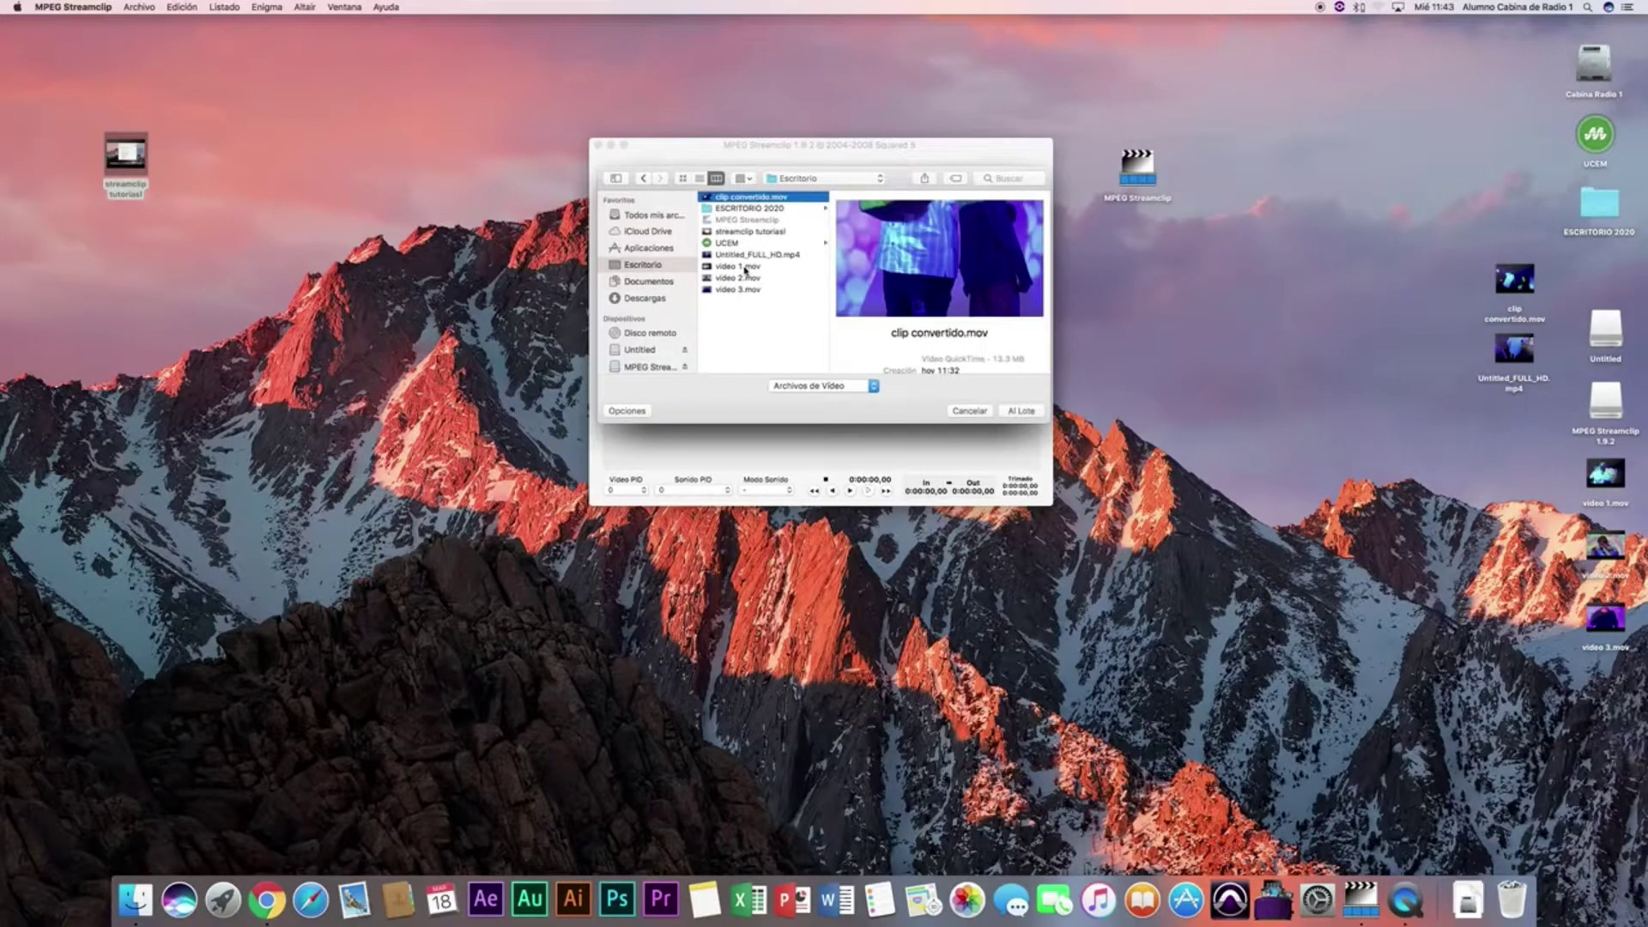
left_click(738, 266)
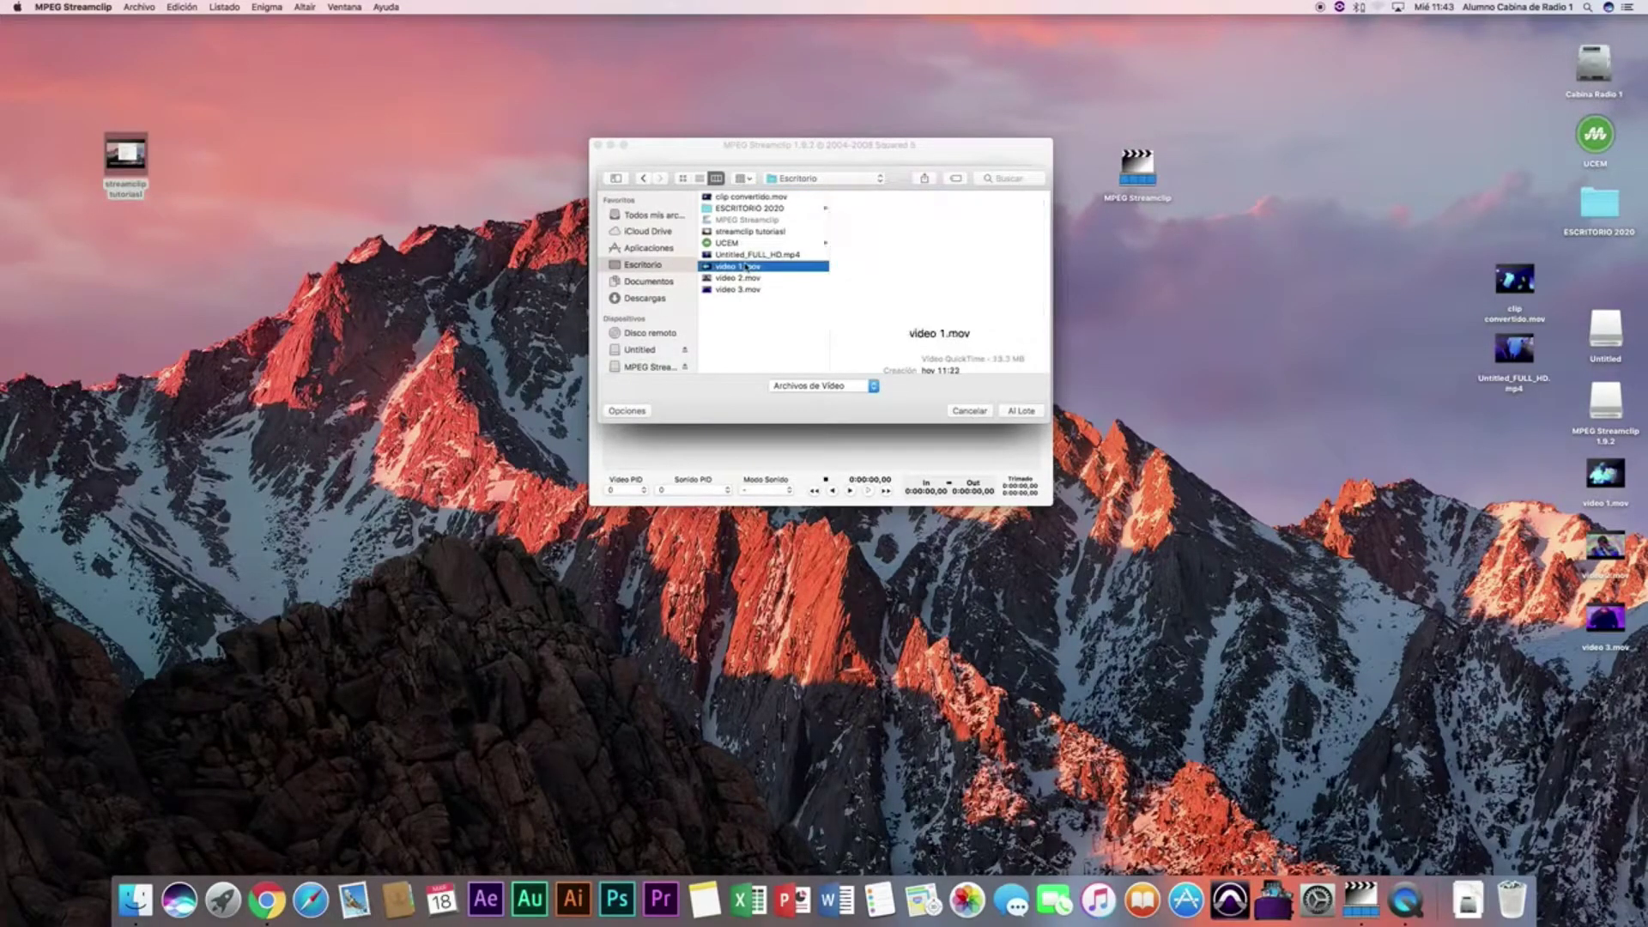
left_click(751, 197, "super")
left_click(739, 279, "super")
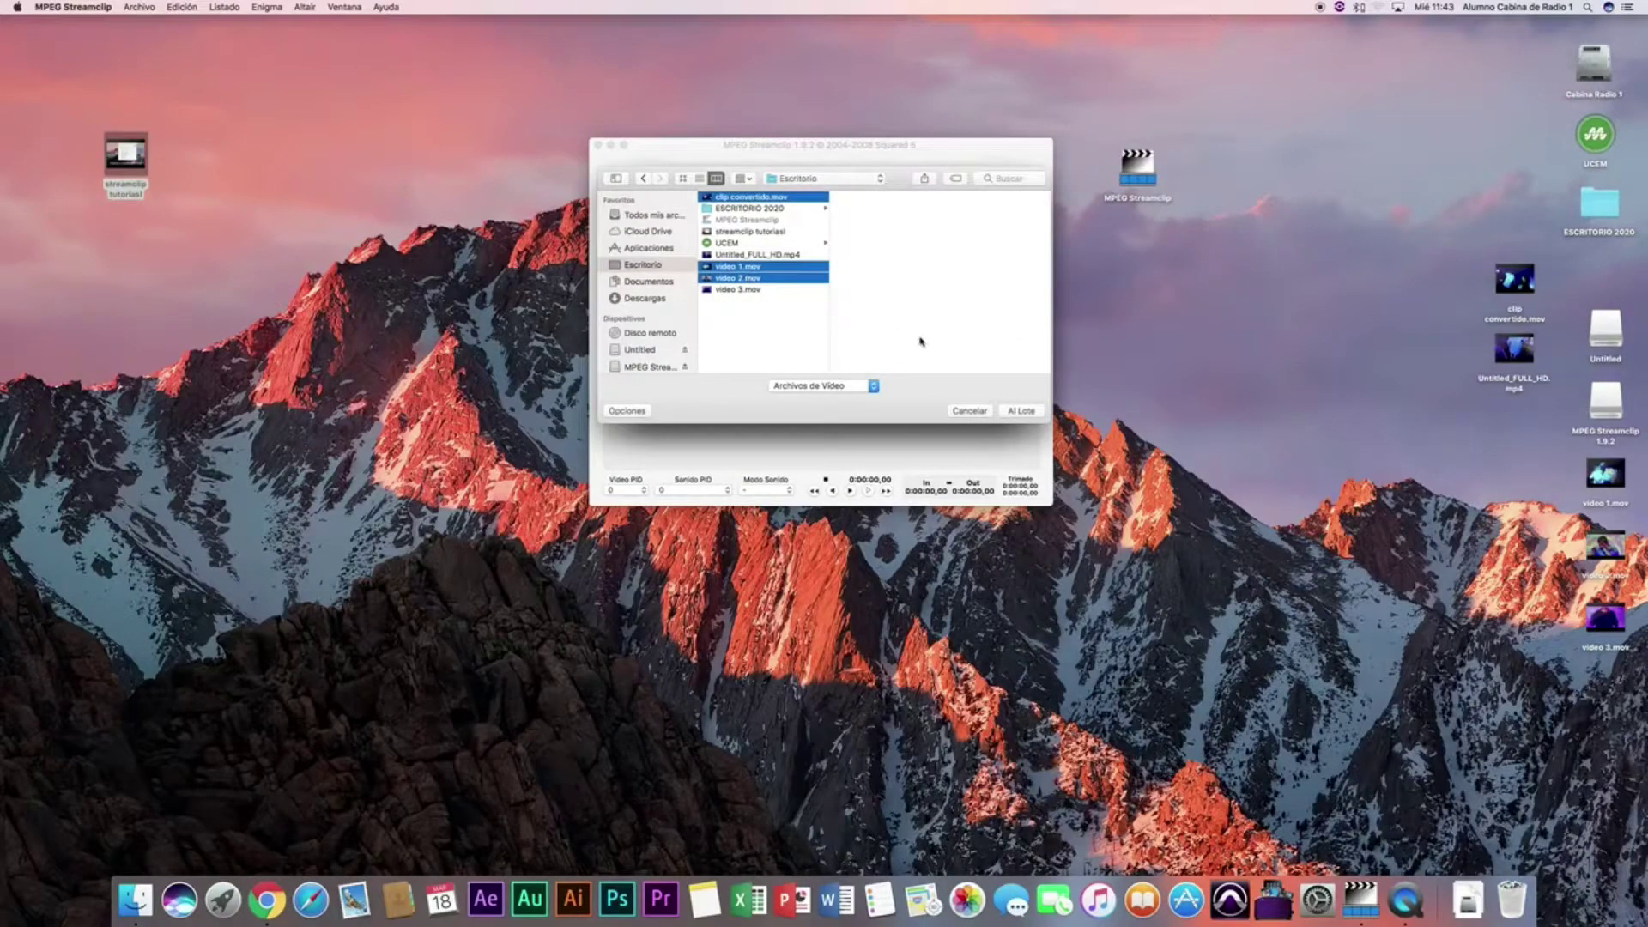
left_click(1020, 411)
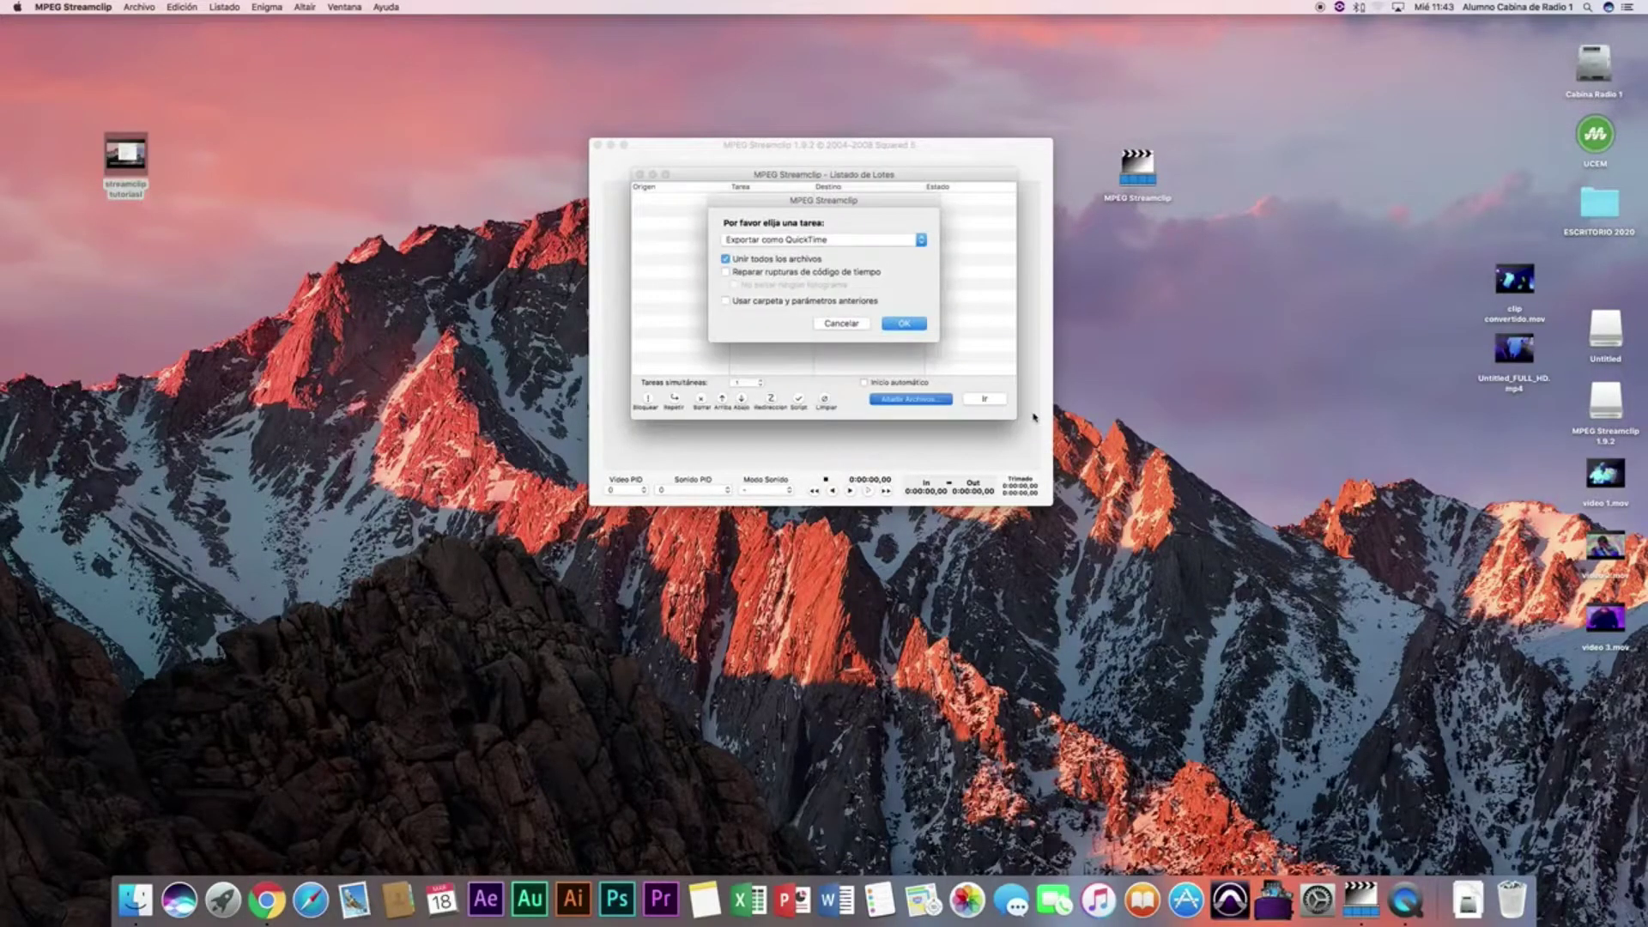
Step: Set the batch task to Exportar como QuickTime with all files joined, and choose Documentos as the destination folder
left_click(897, 242)
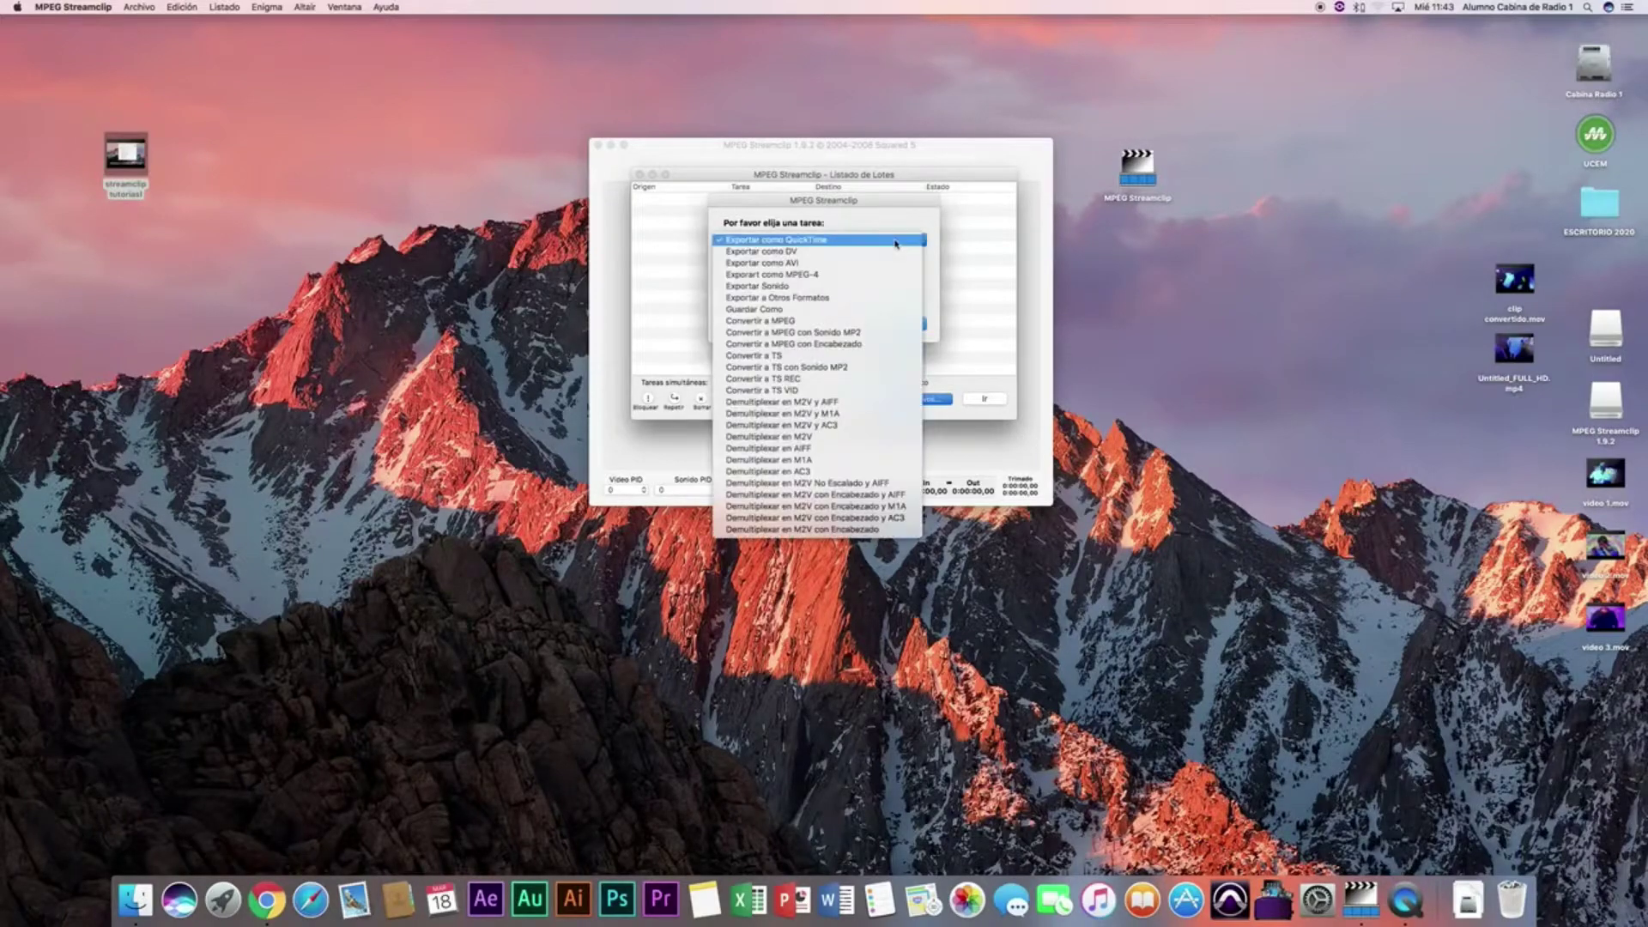
left_click(841, 243)
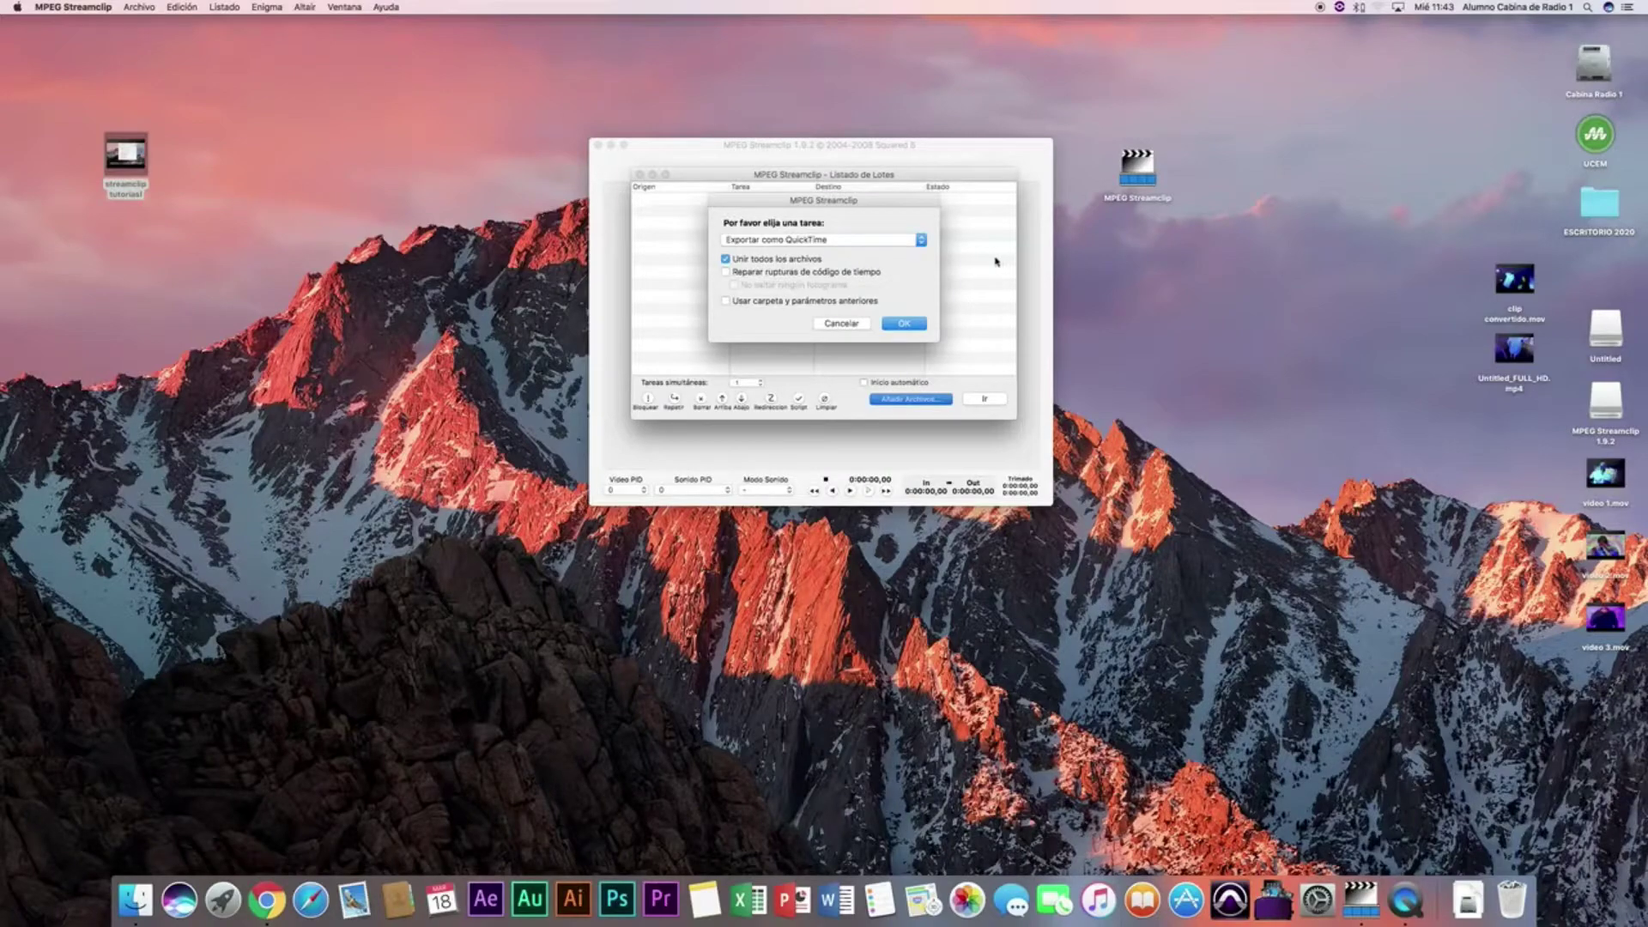
left_click(906, 327)
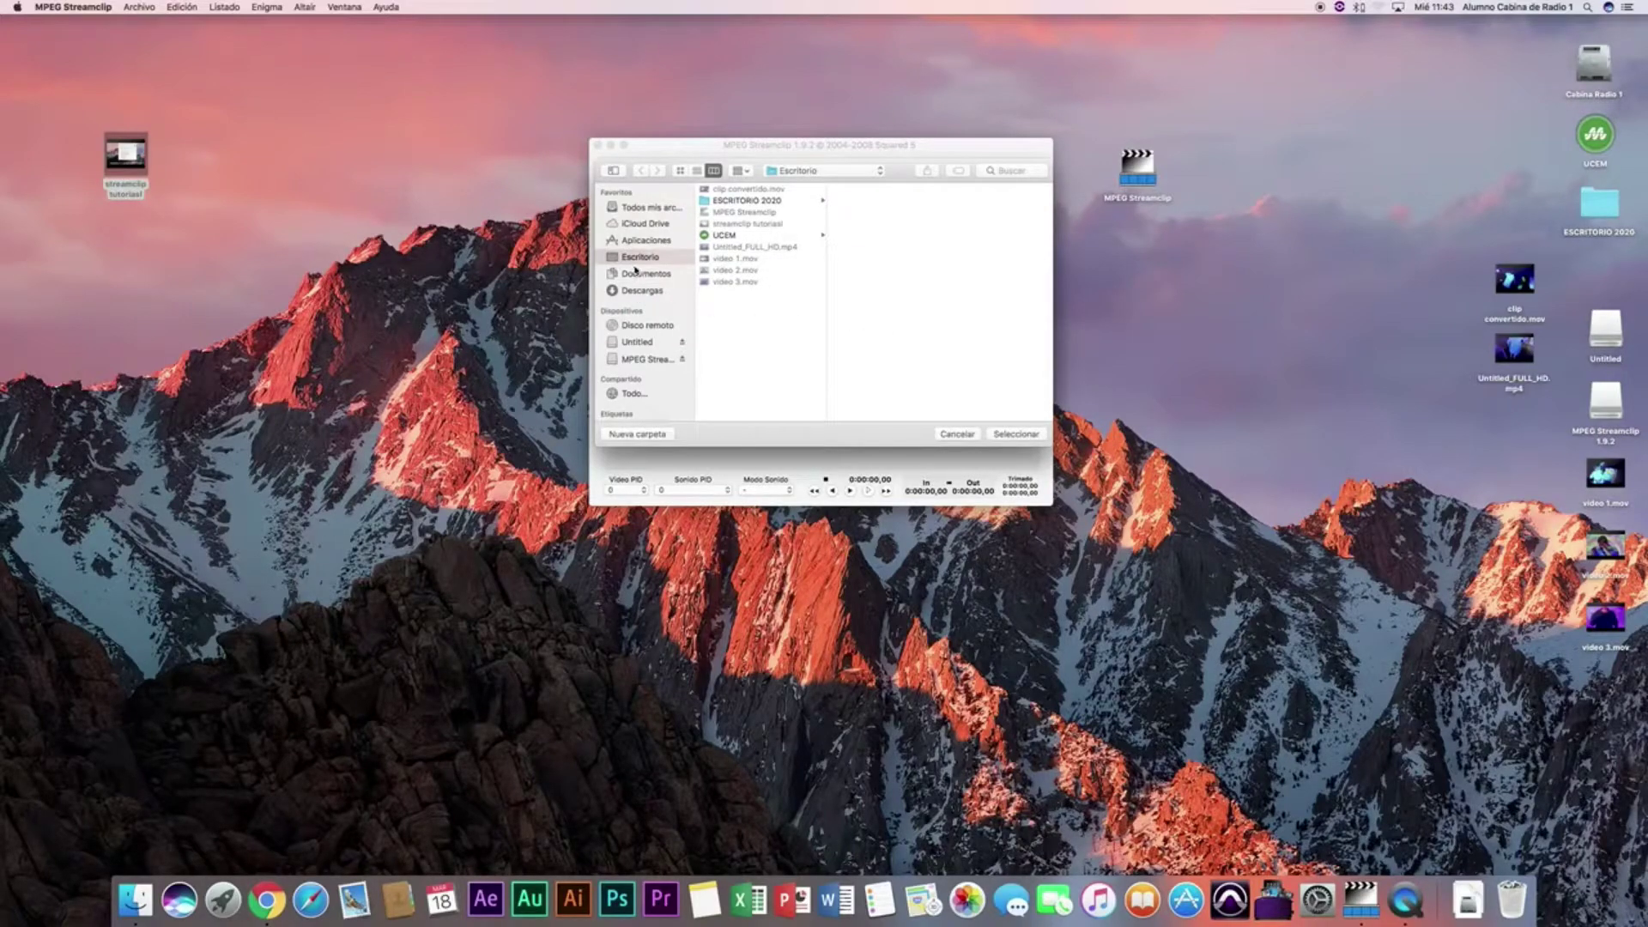
left_click(639, 276)
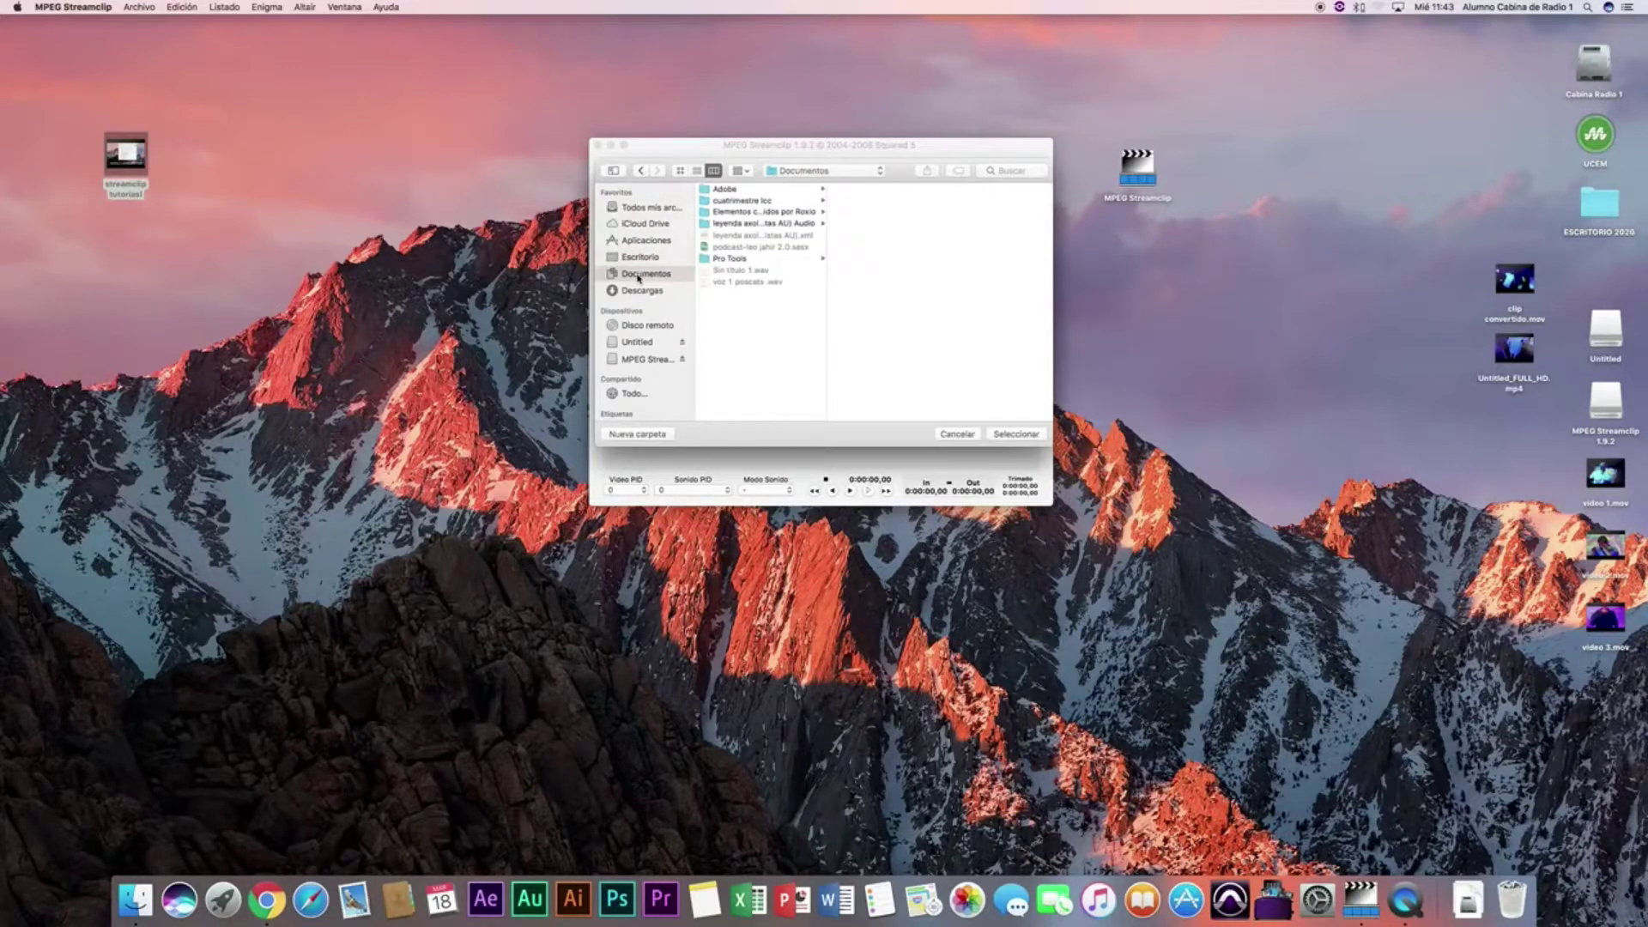
left_click(1015, 434)
Step: Set the export quality to 60 % with H.264 compression and send the job to the batch
left_click_drag(770, 199, 831, 204)
left_click(817, 174)
scroll(805, 152, "up", 1)
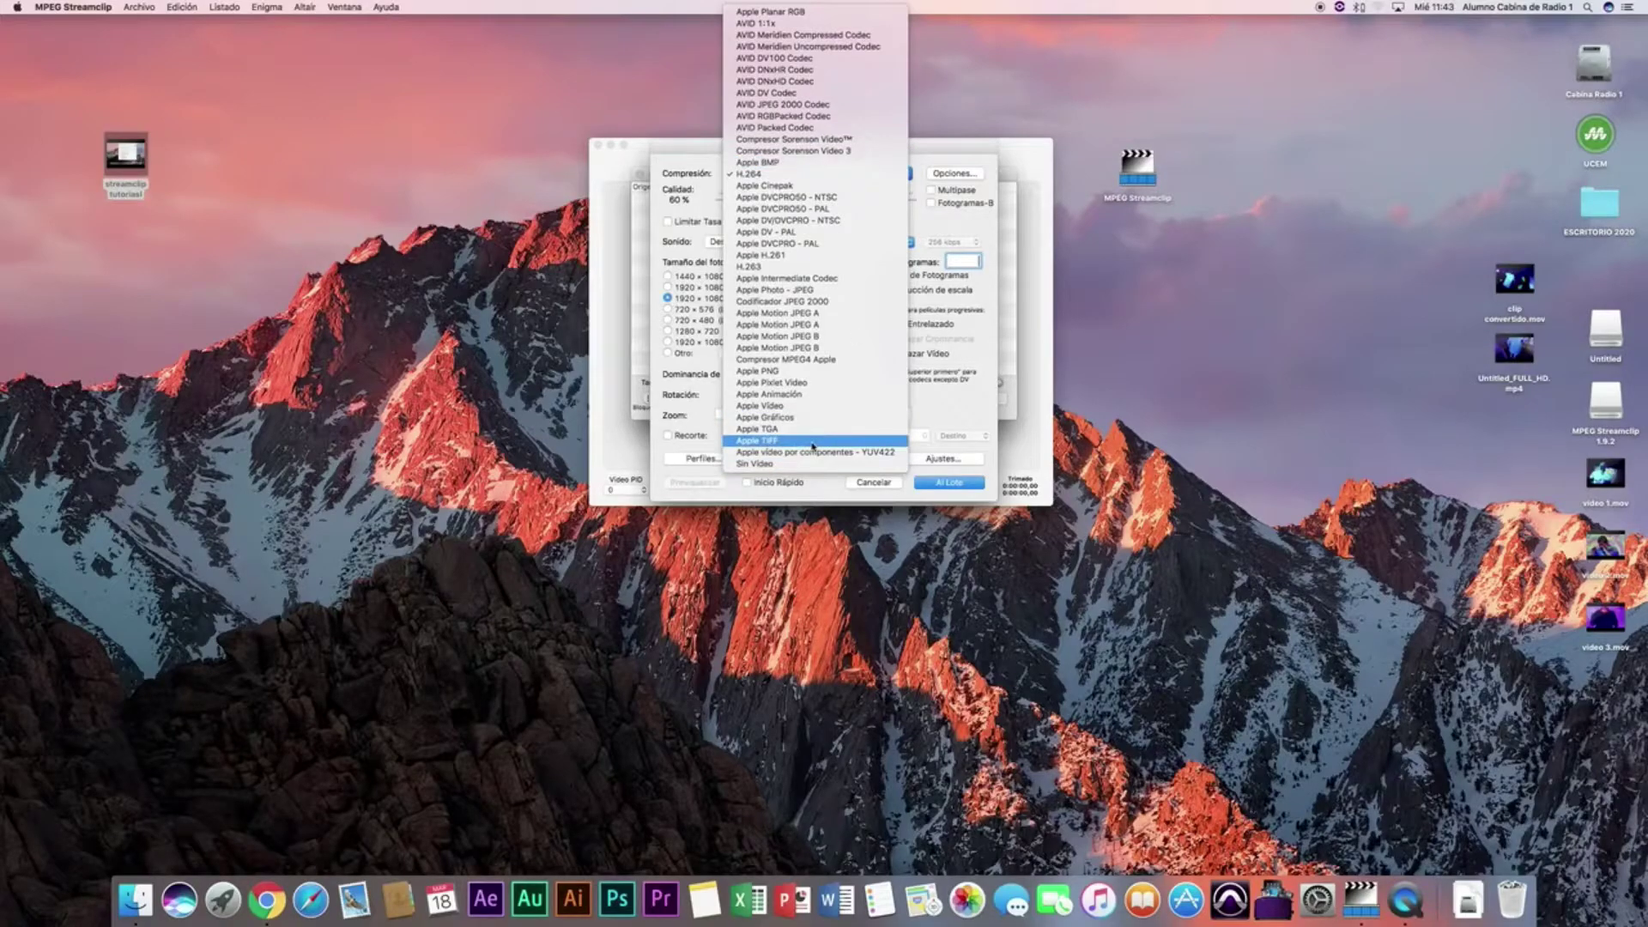
left_click(803, 174)
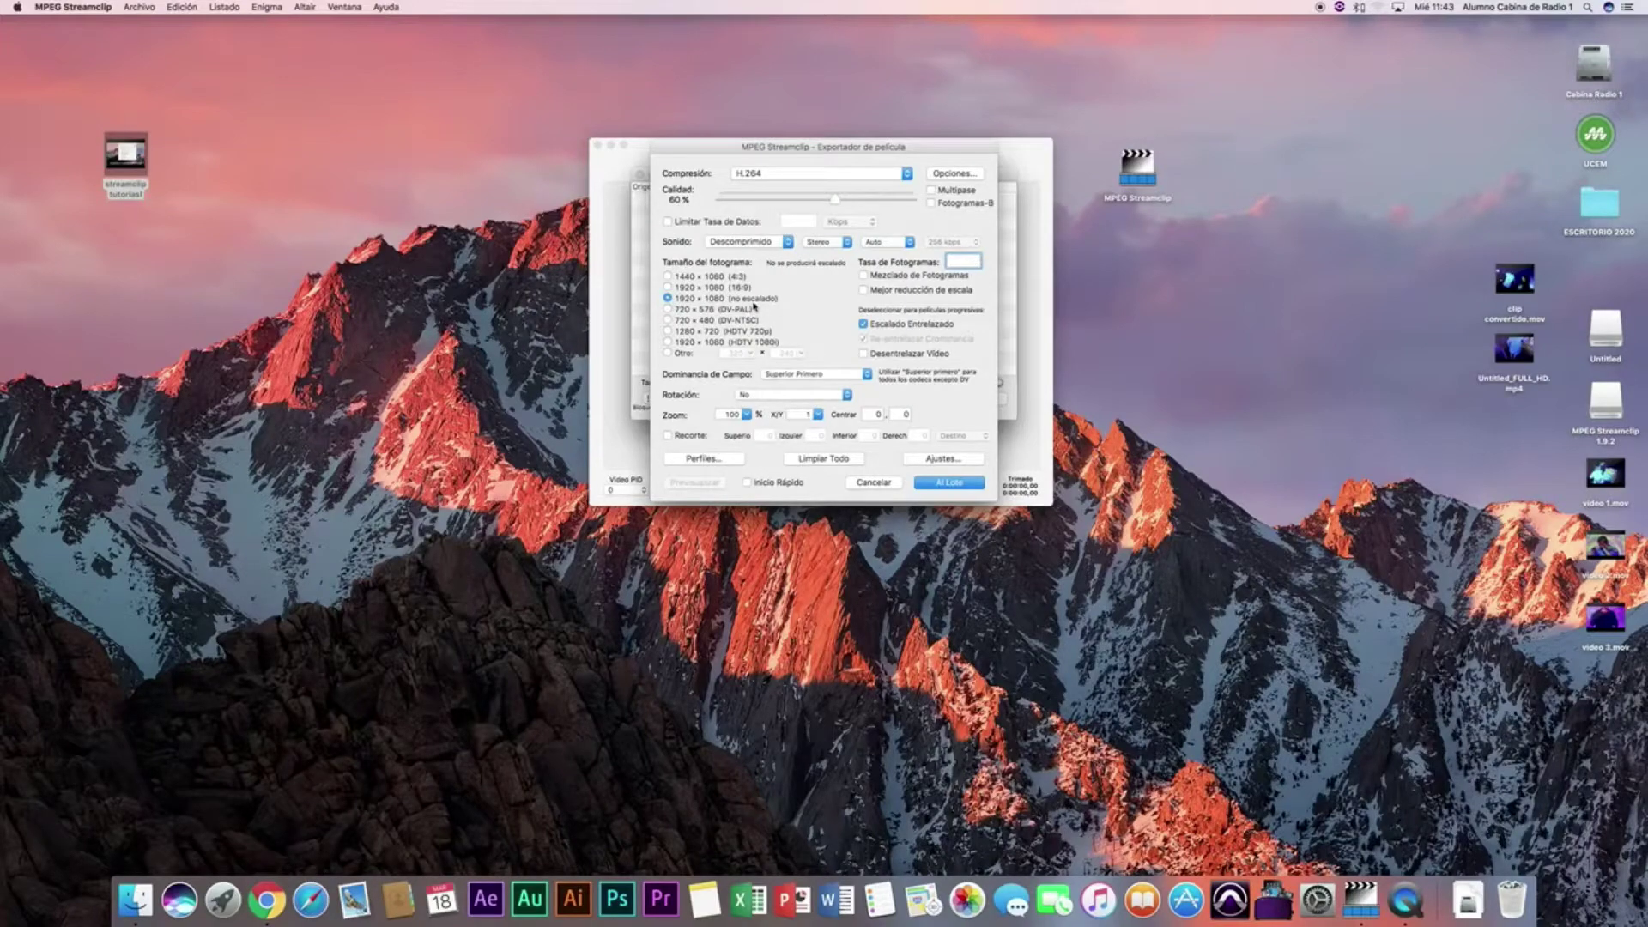
left_click(945, 483)
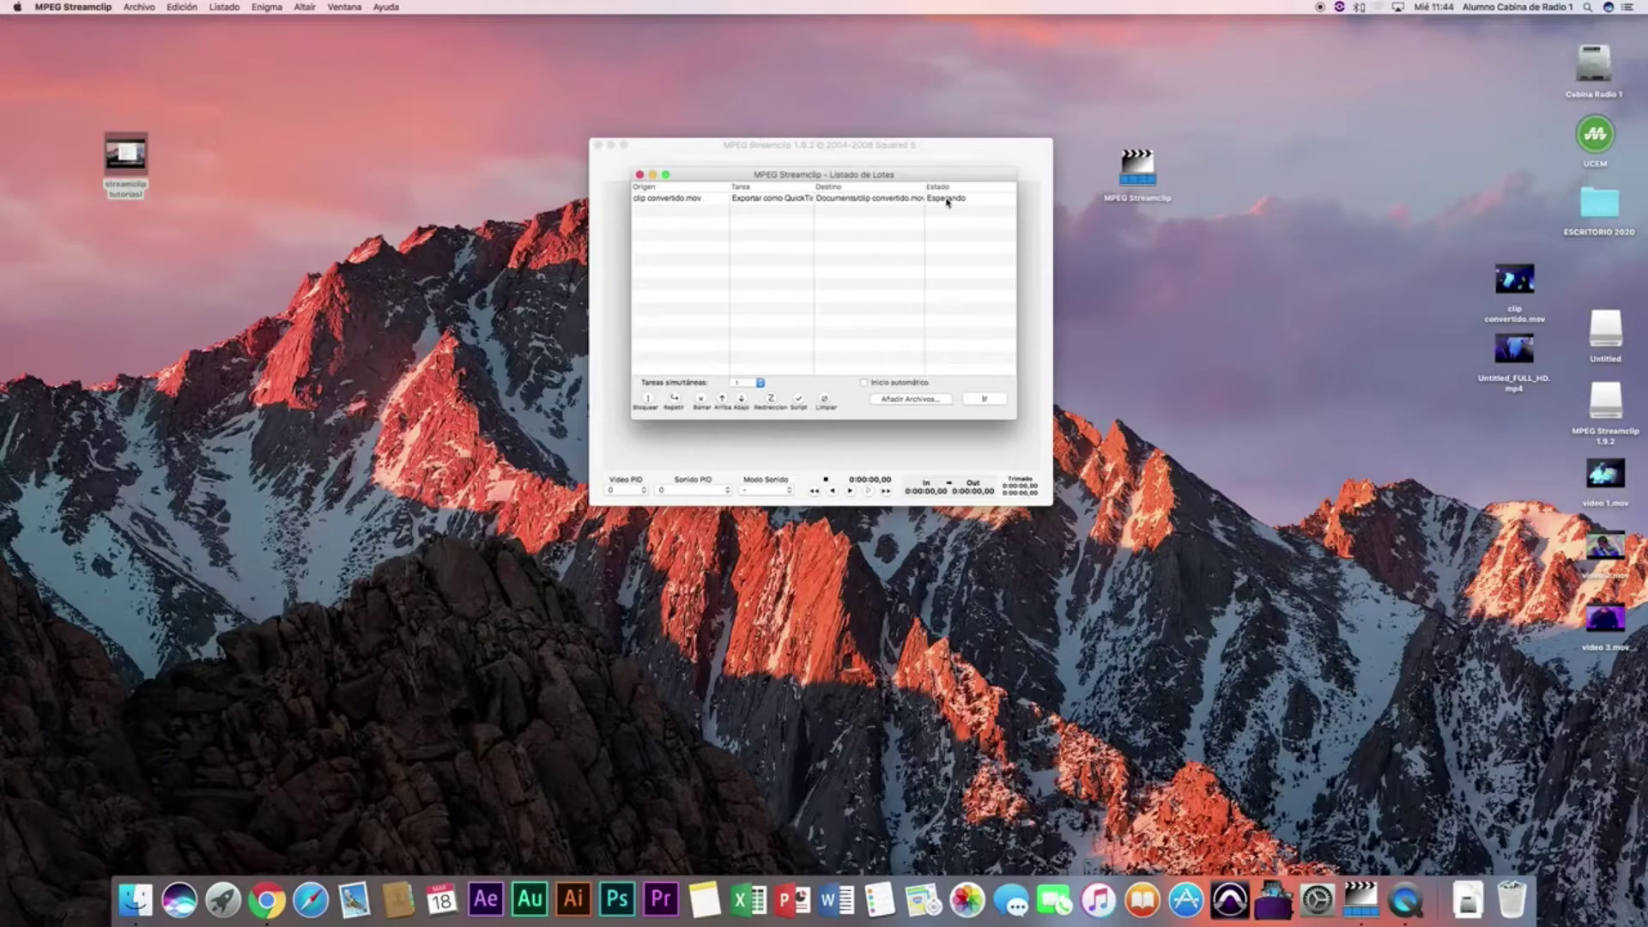
Step: Run the batch and show the Documentos folder in an enlarged Finder window near the top of the desktop
left_click(984, 399)
left_click(136, 897)
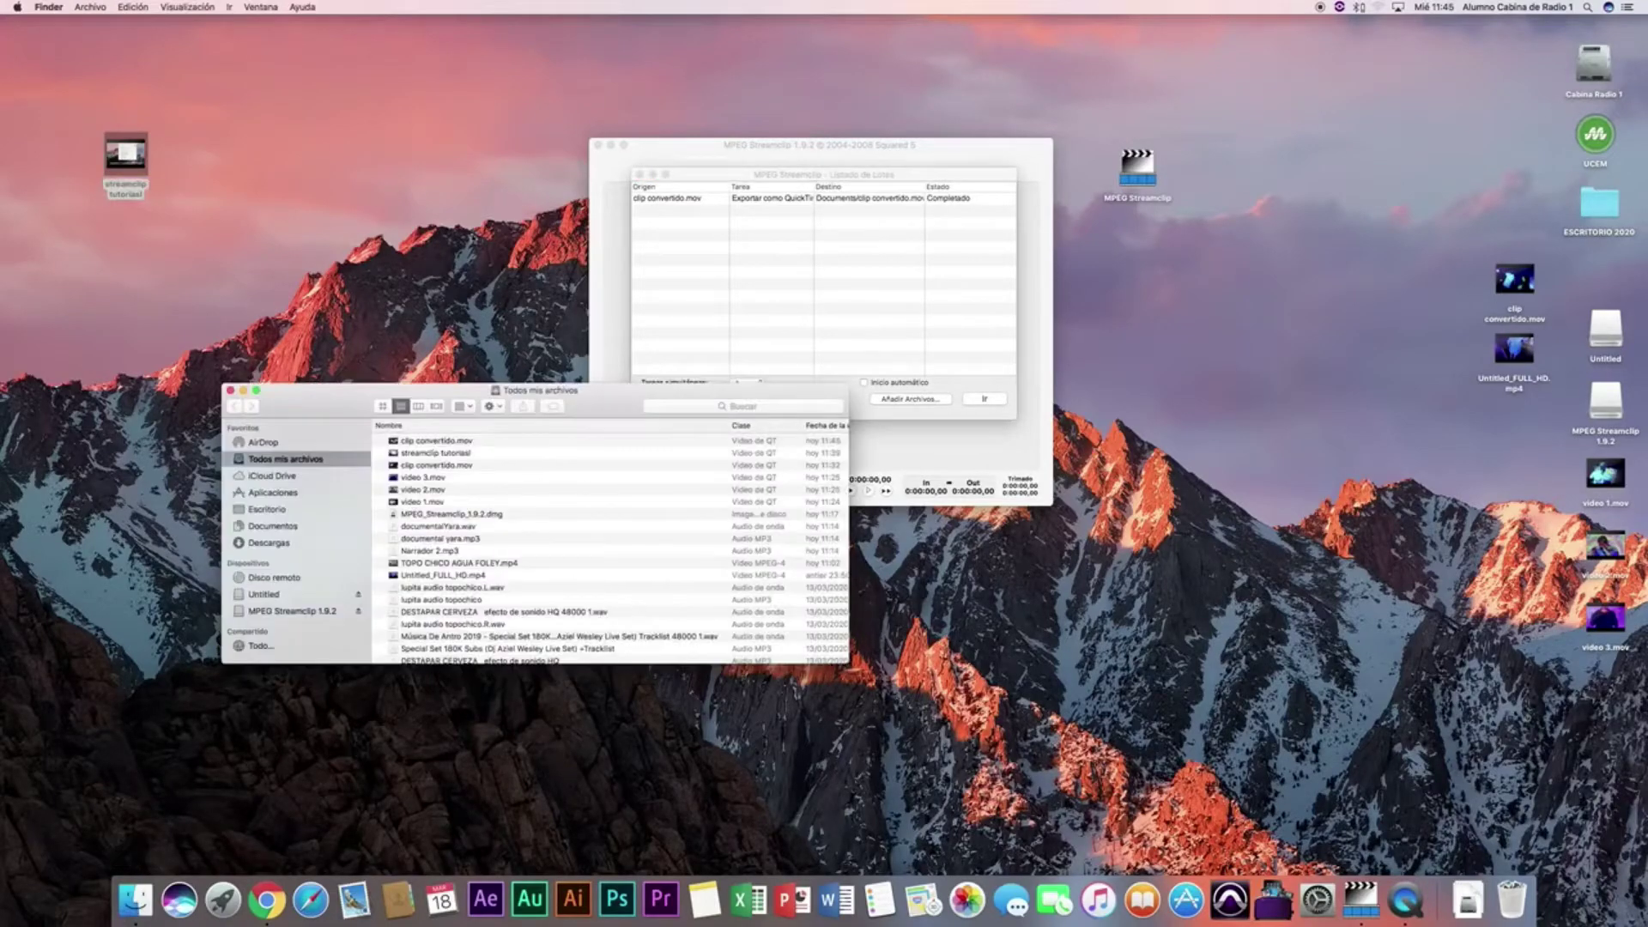
left_click(271, 526)
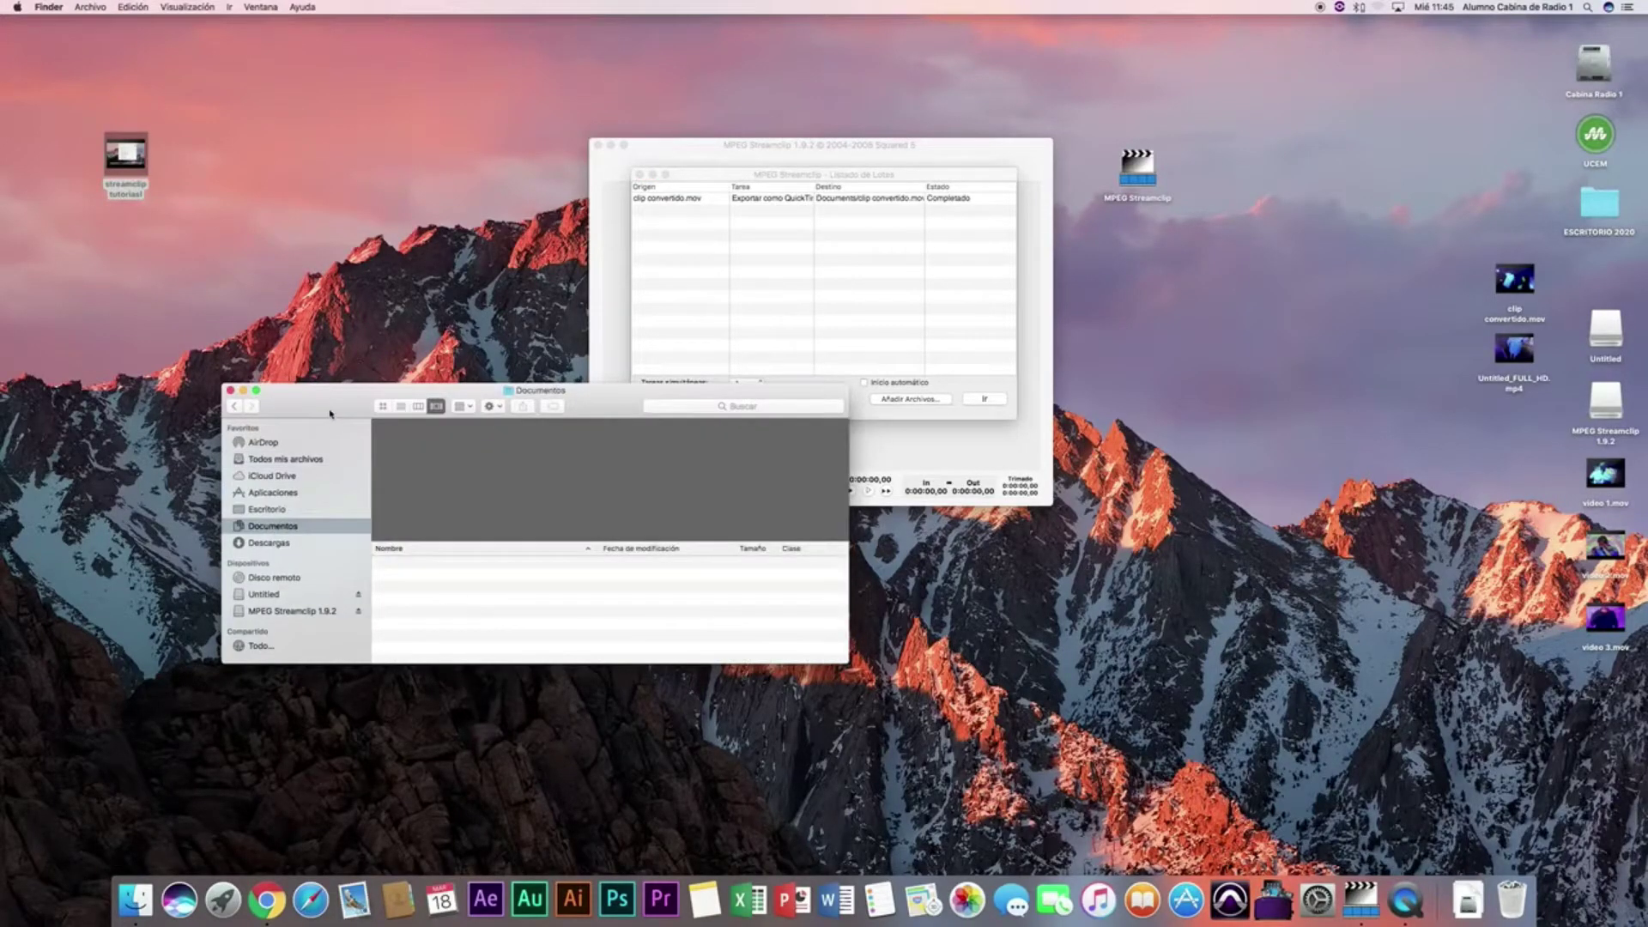
left_click_drag(332, 403, 359, 32)
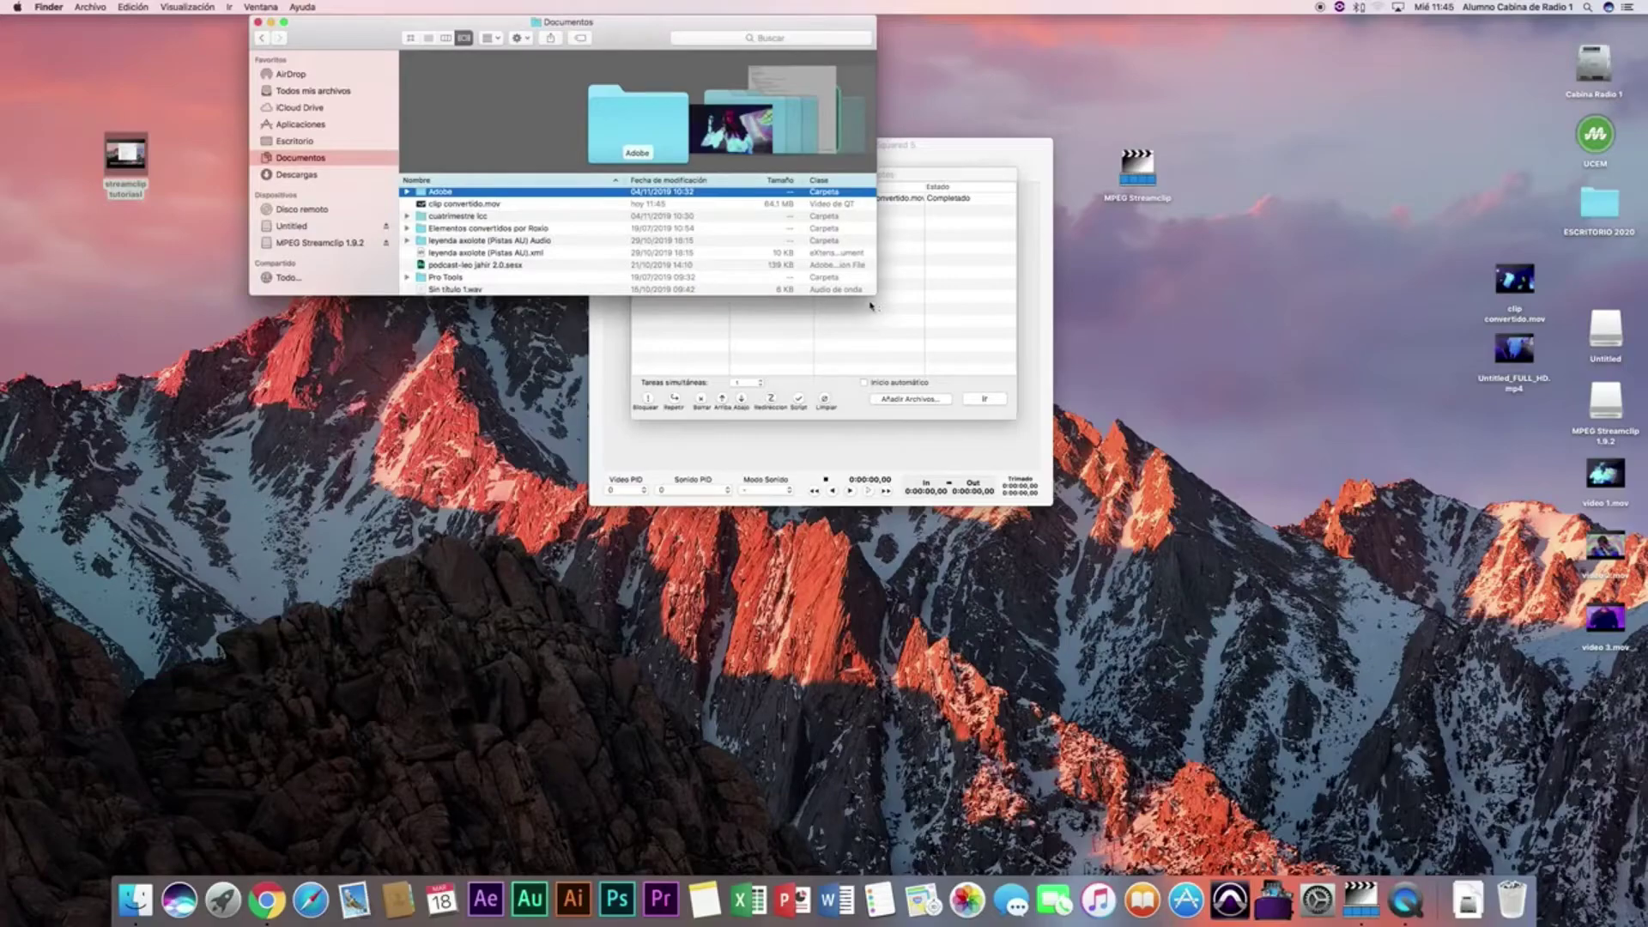
left_click_drag(875, 296, 944, 389)
Step: Play the exported clip convertido.mov in Quick Look with the volume lowered, and scrub through the footage
key("Down")
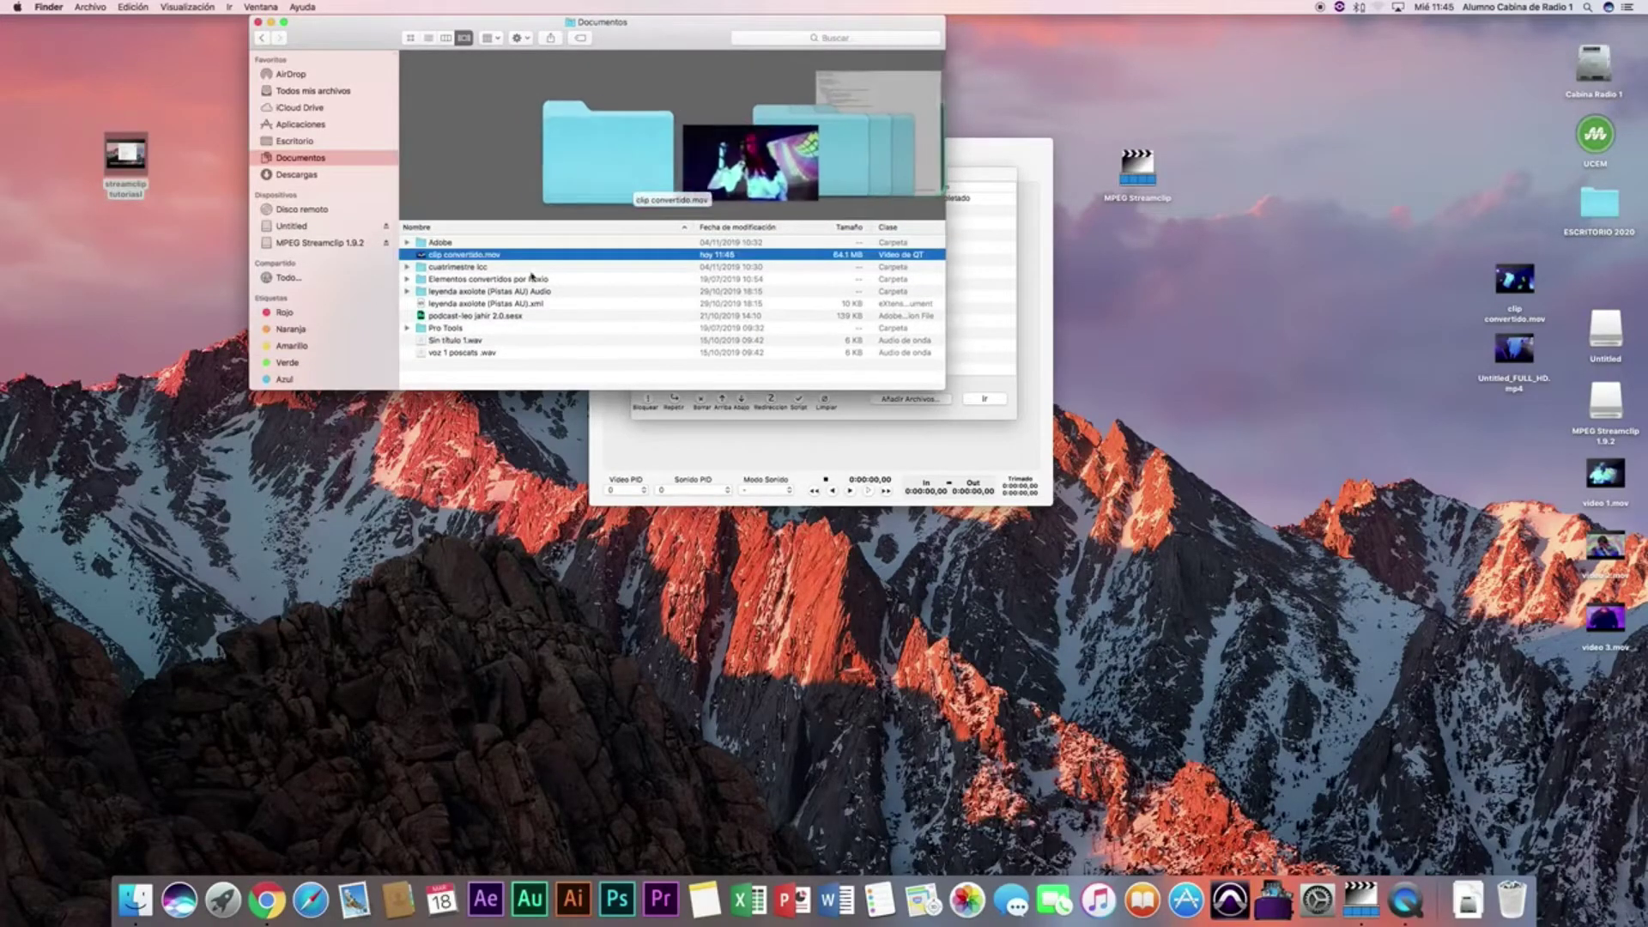
key("space")
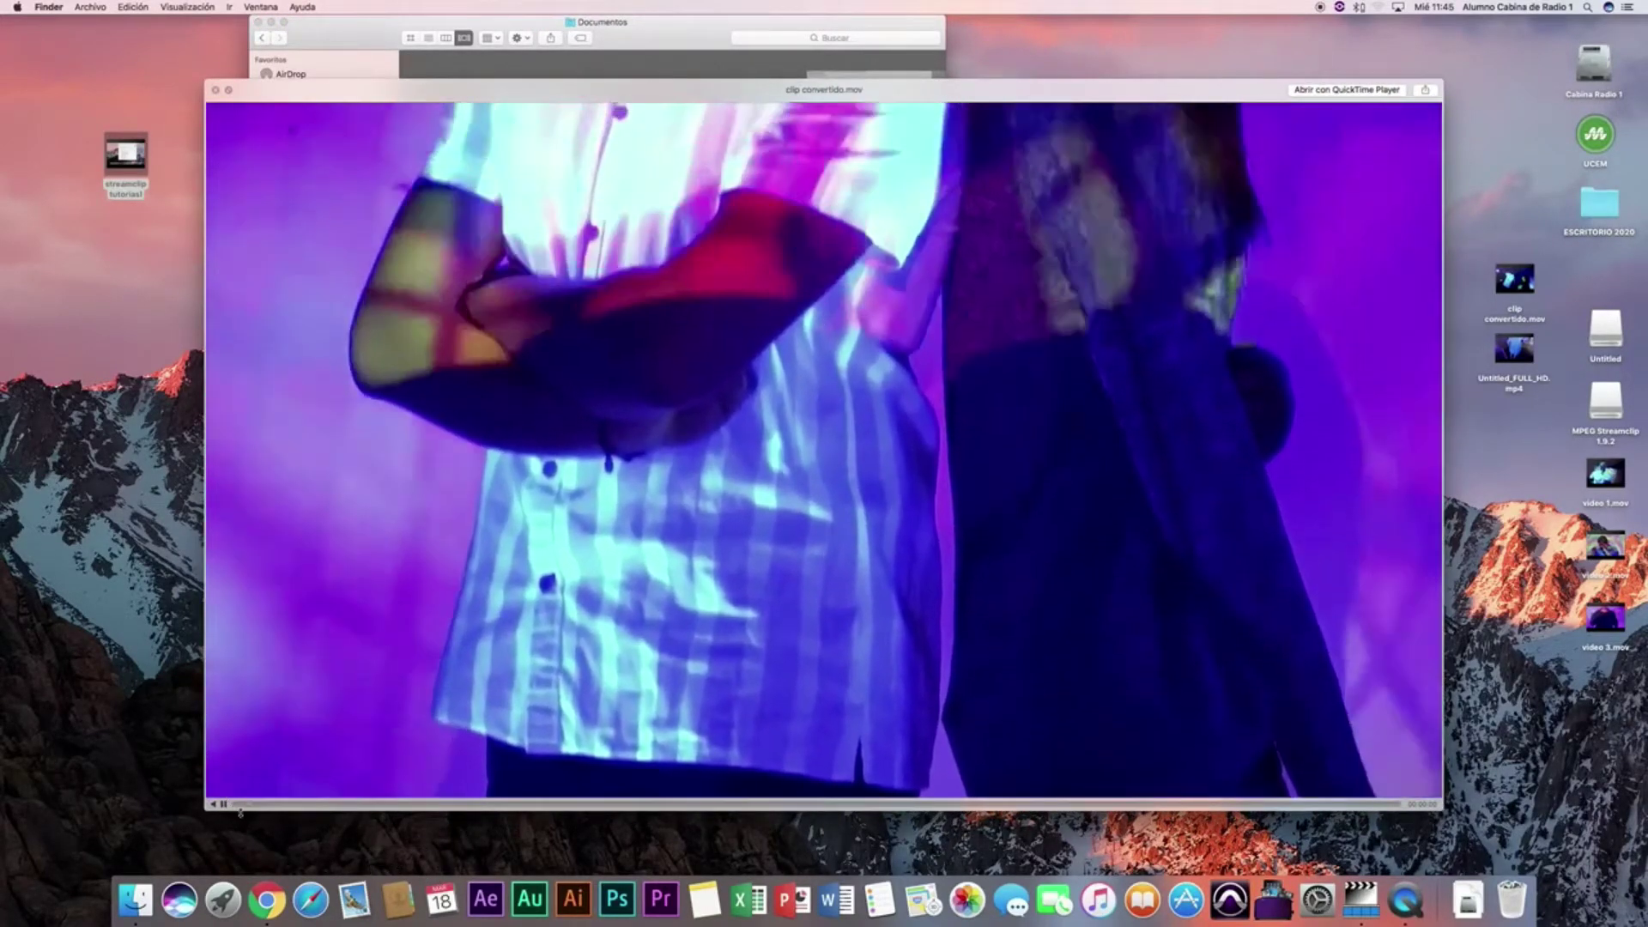
key("XF86AudioLowerVolume")
key("XF86AudioLowerVolume")
key("XF86AudioLowerVolume")
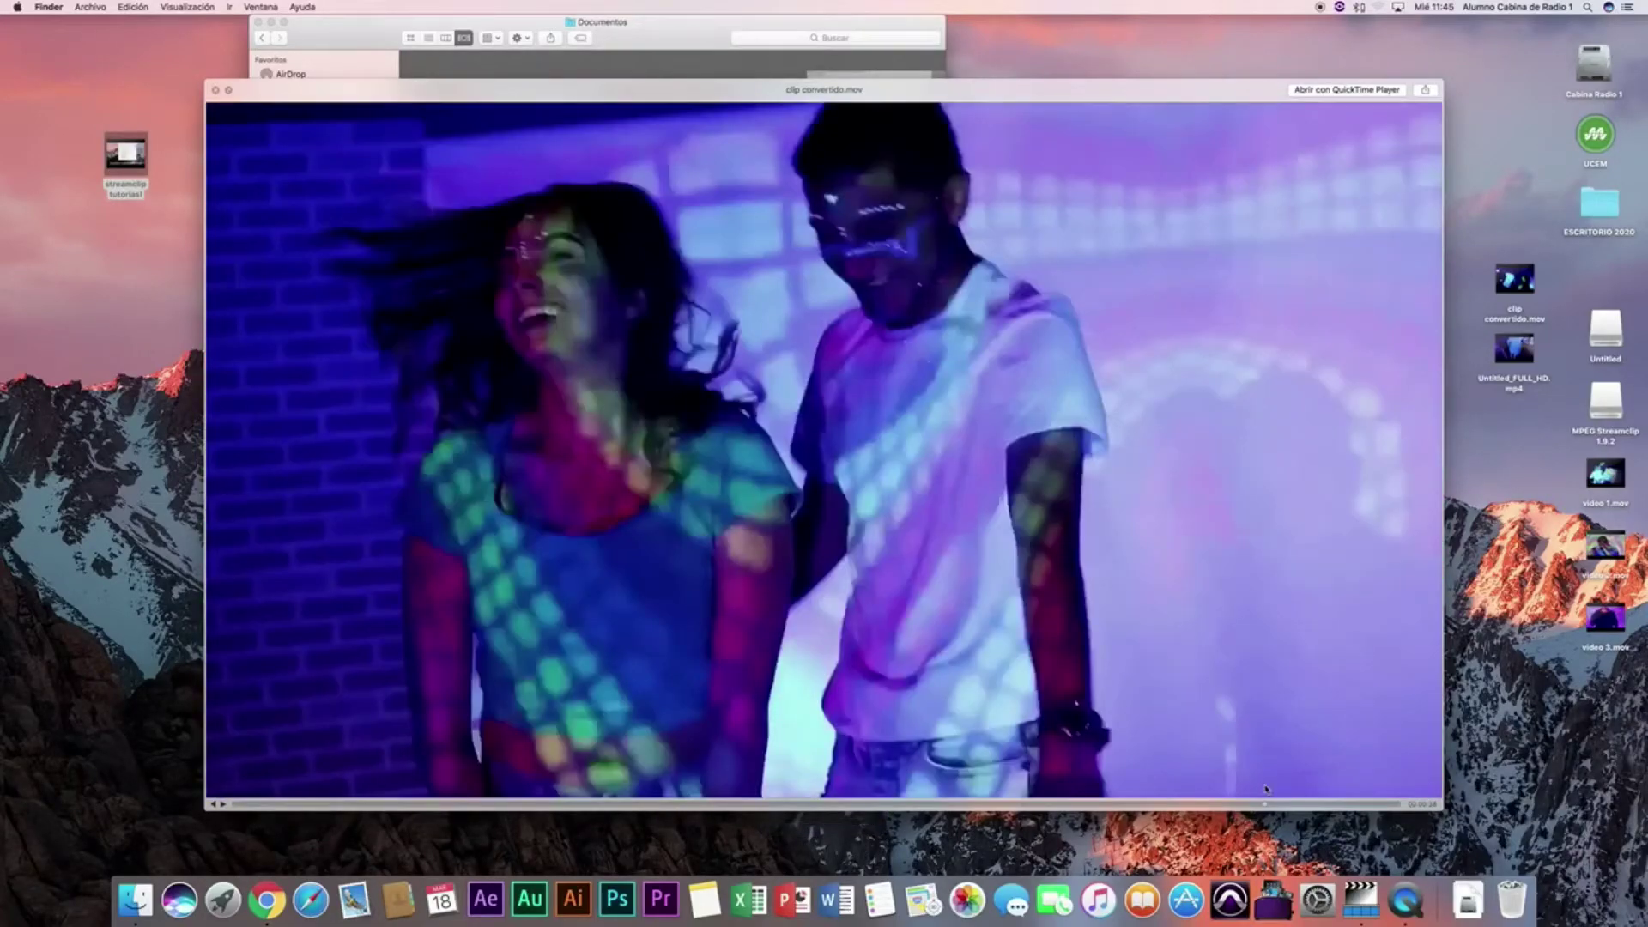
left_click_drag(1264, 787, 1416, 788)
left_click(1257, 804)
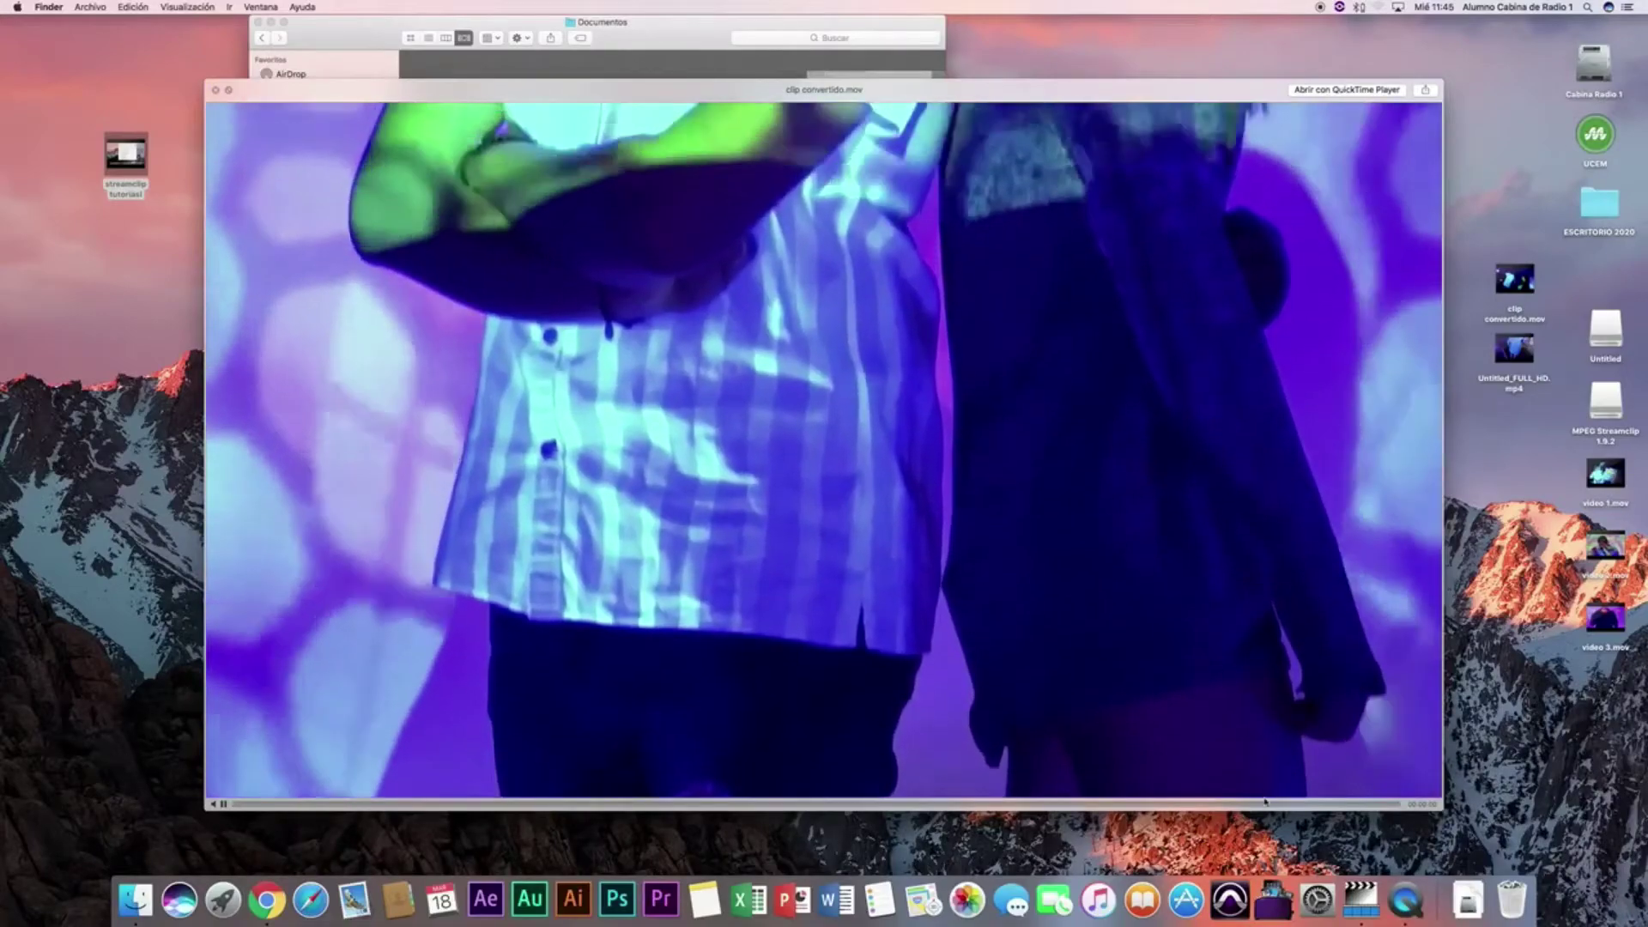
left_click_drag(1257, 804, 961, 807)
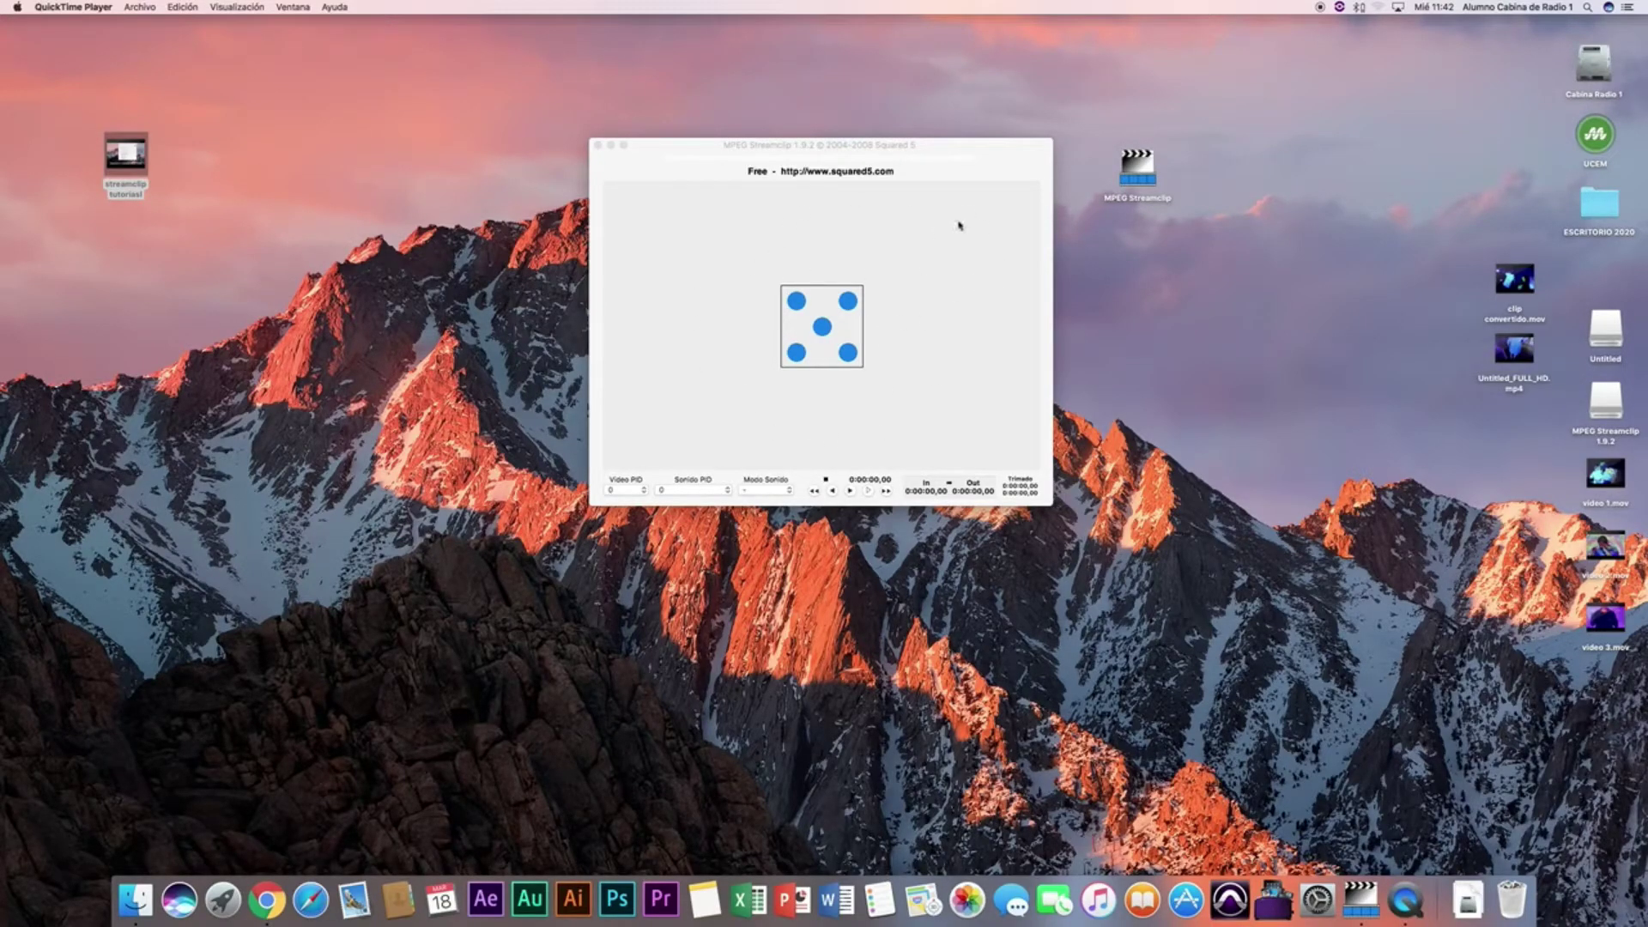
Step: Switch to MPEG Streamclip and open its batch list window
left_click(995, 170)
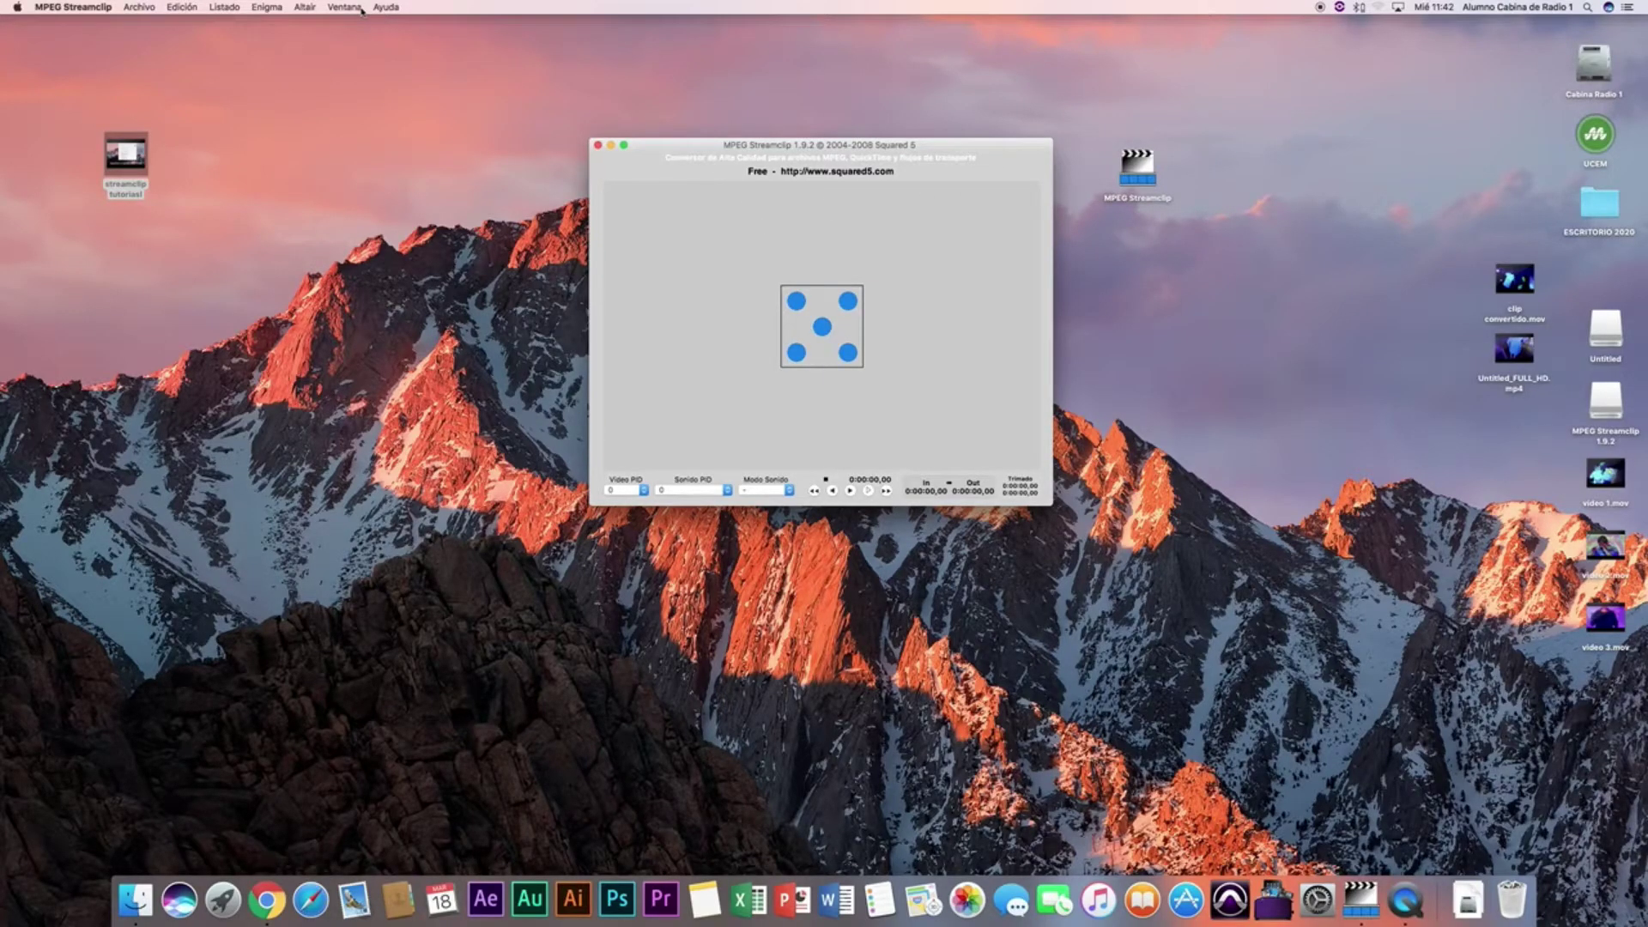
left_click(217, 8)
left_click(224, 22)
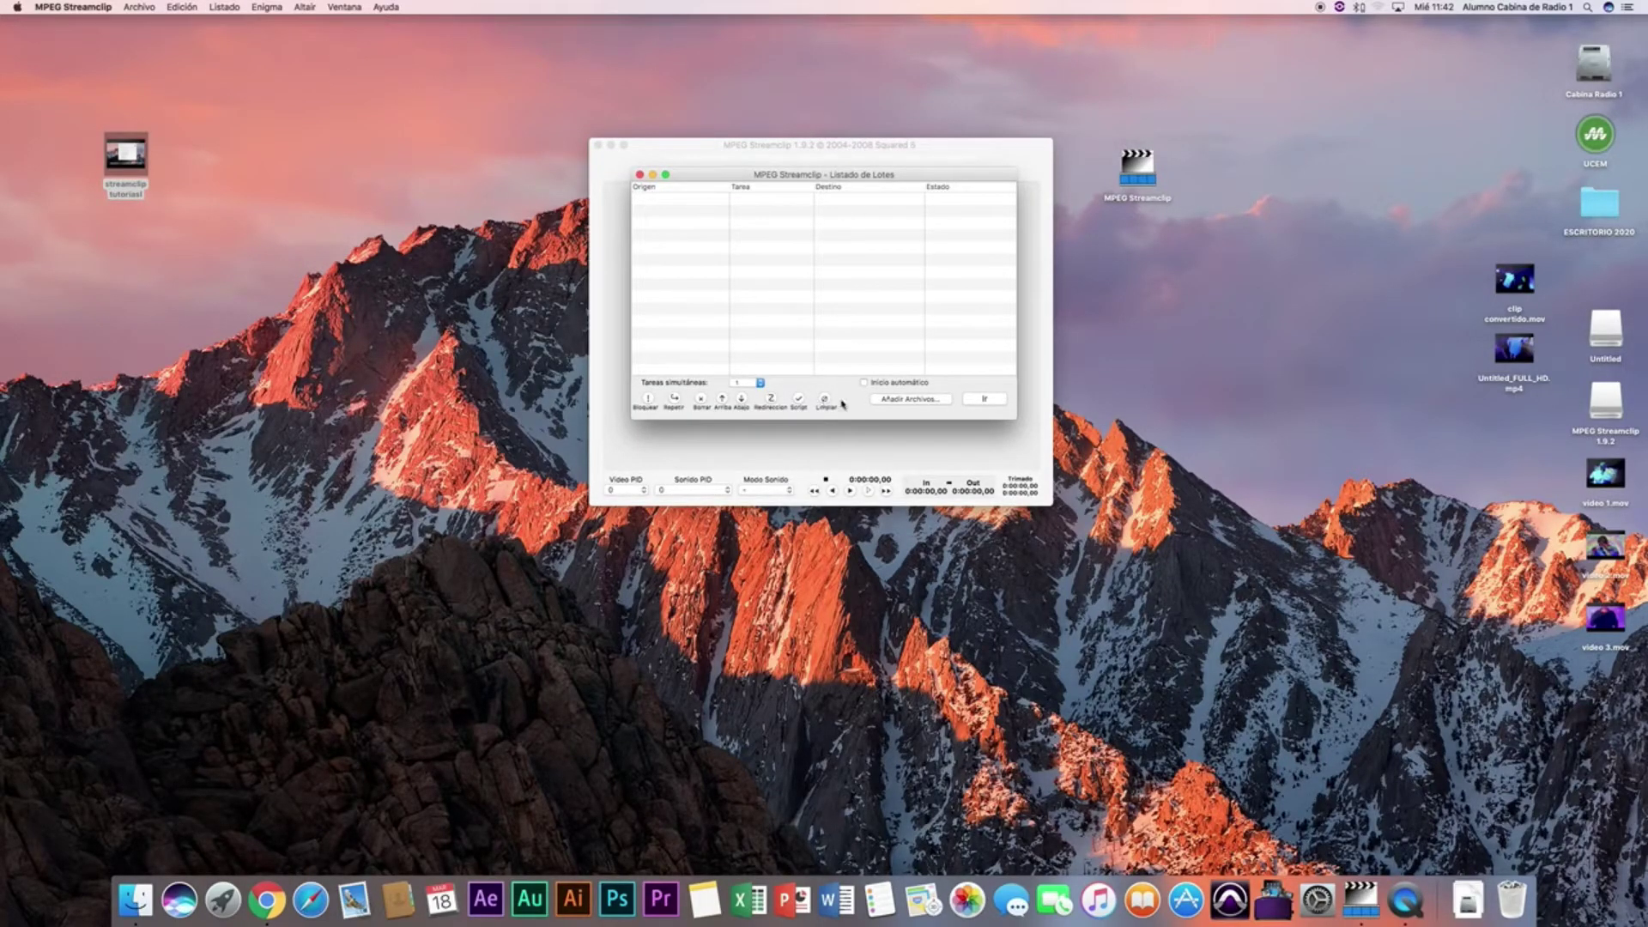
Step: Add clip convertido.mov, video 1.mov and video 2.mov from Escritorio to the empty batch list
left_click(910, 399)
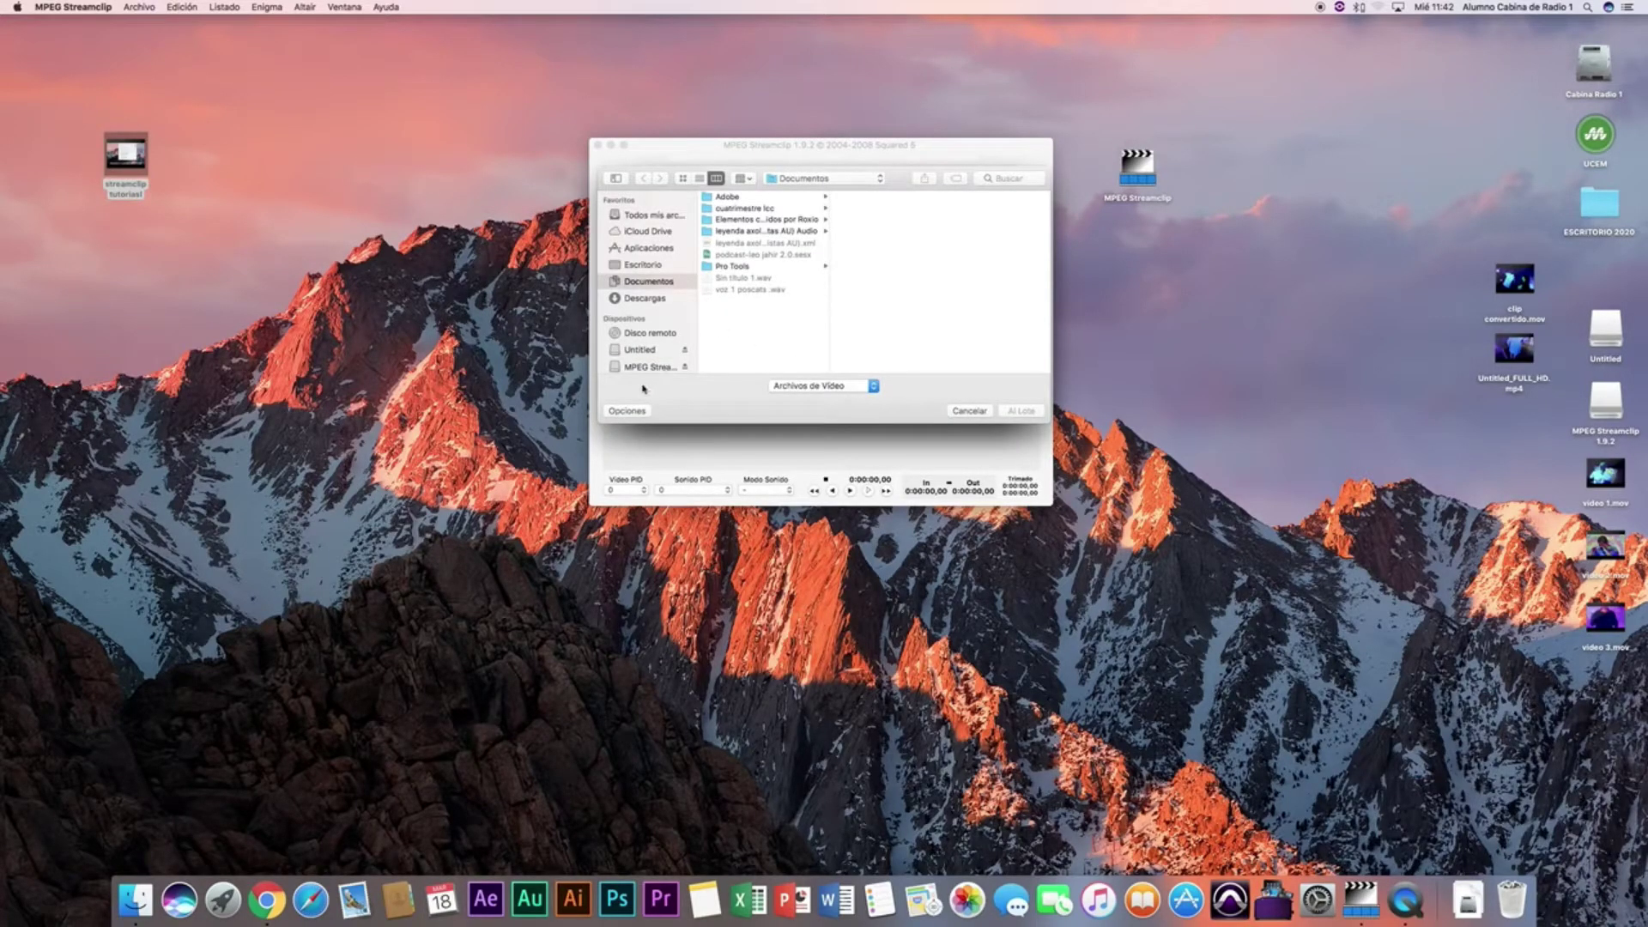
left_click(645, 266)
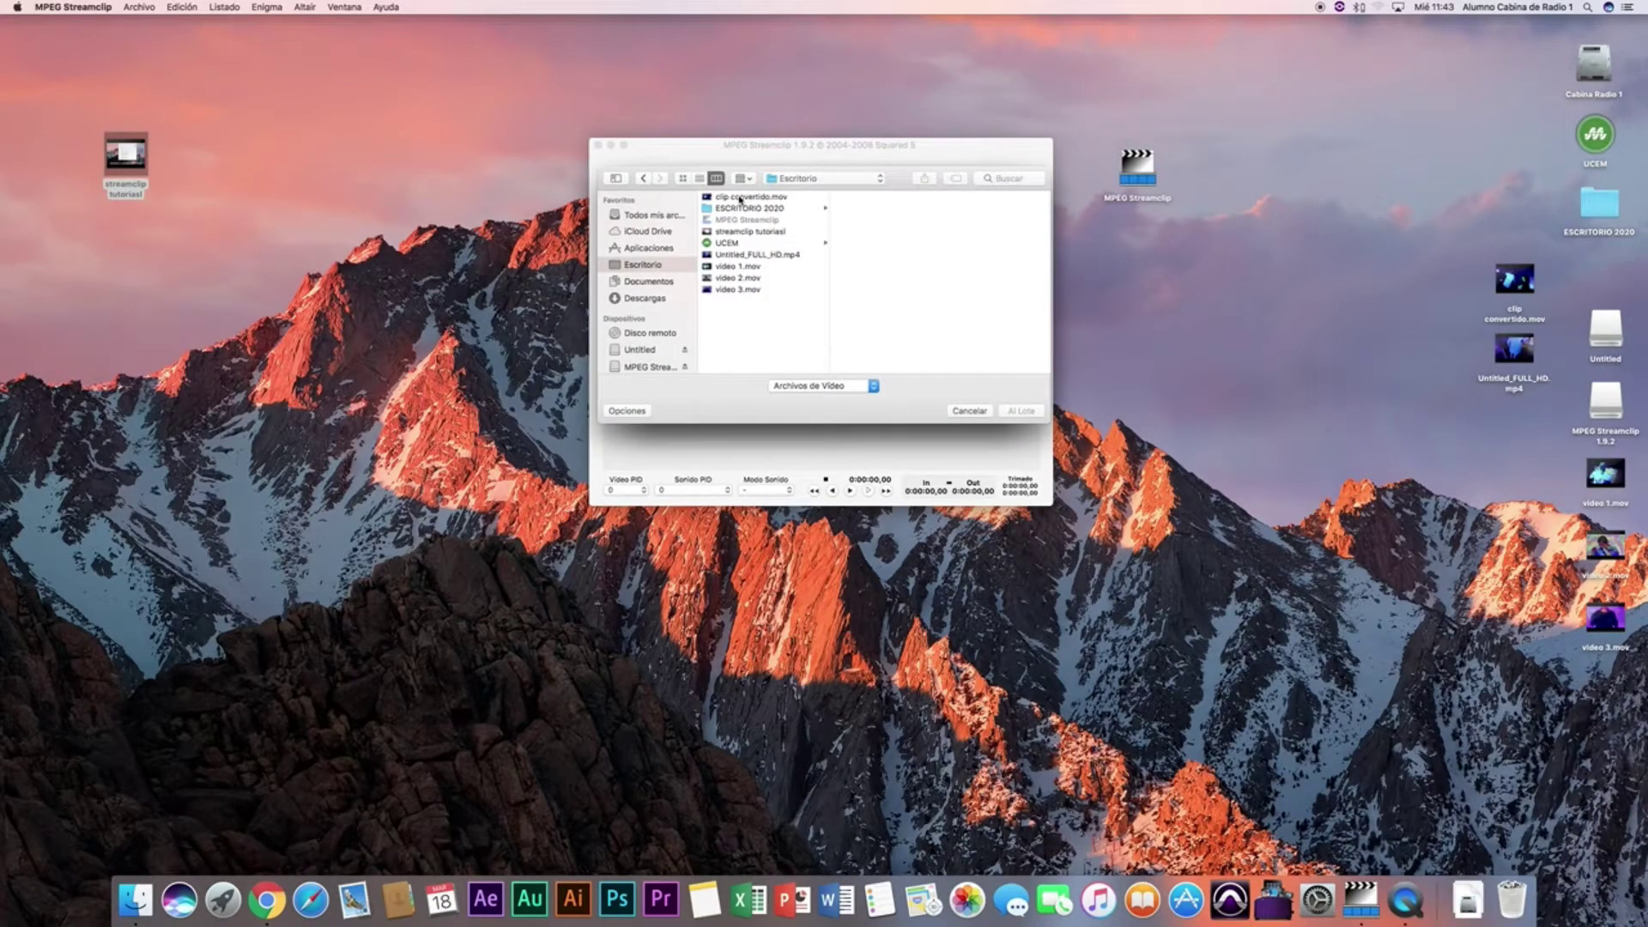
left_click(739, 197)
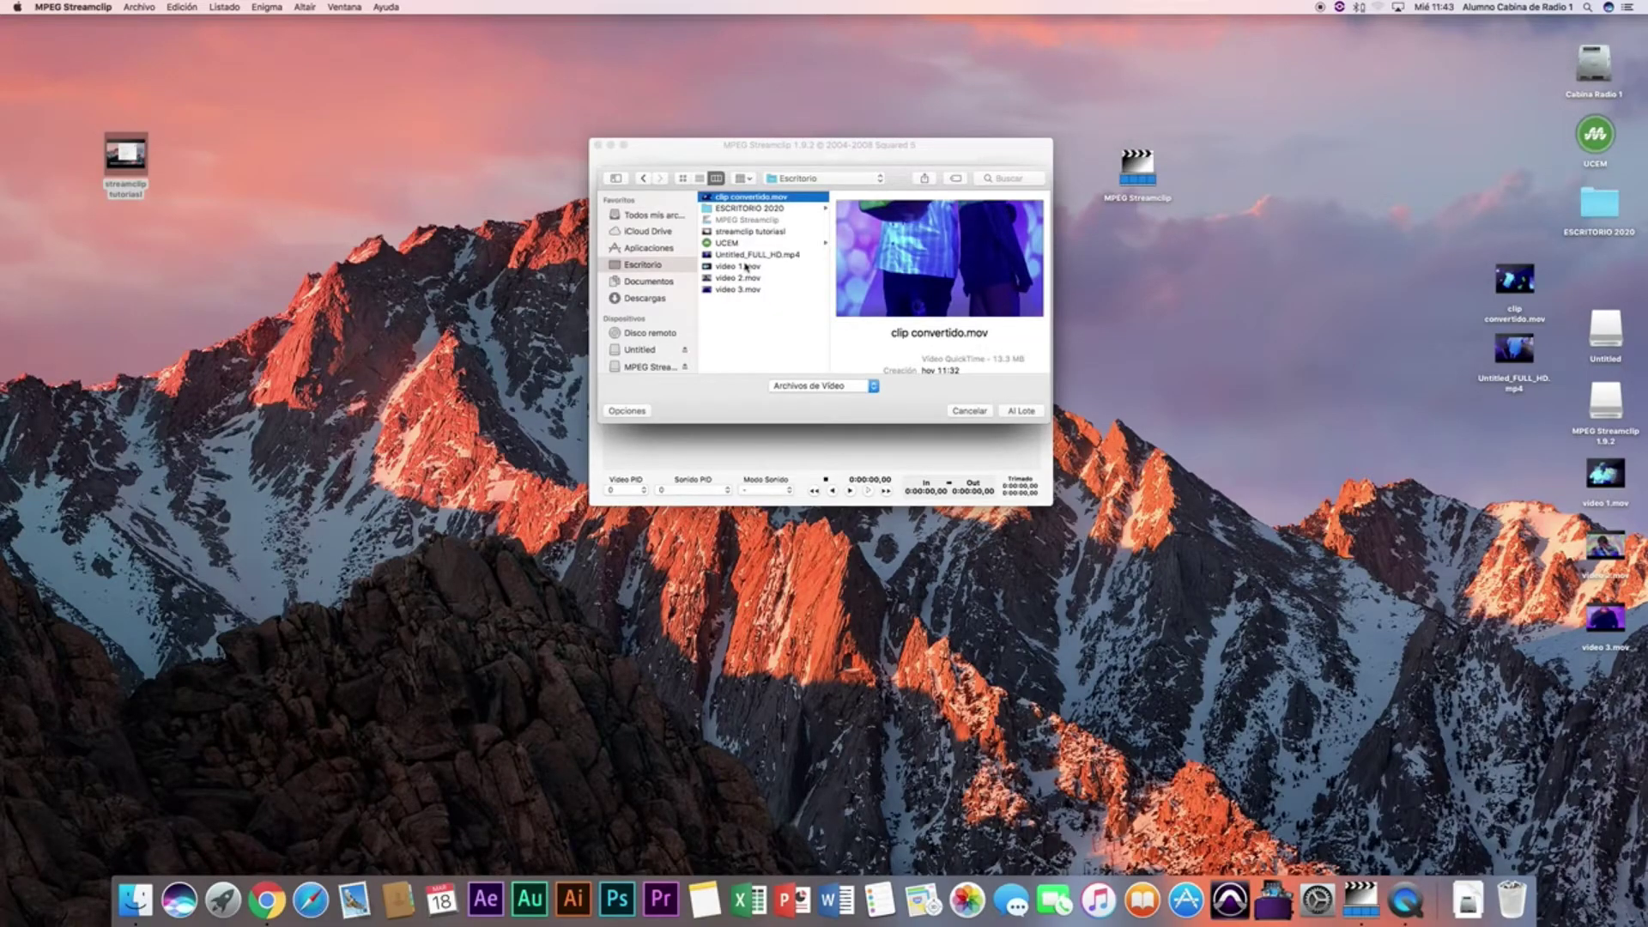
left_click(746, 267, "super")
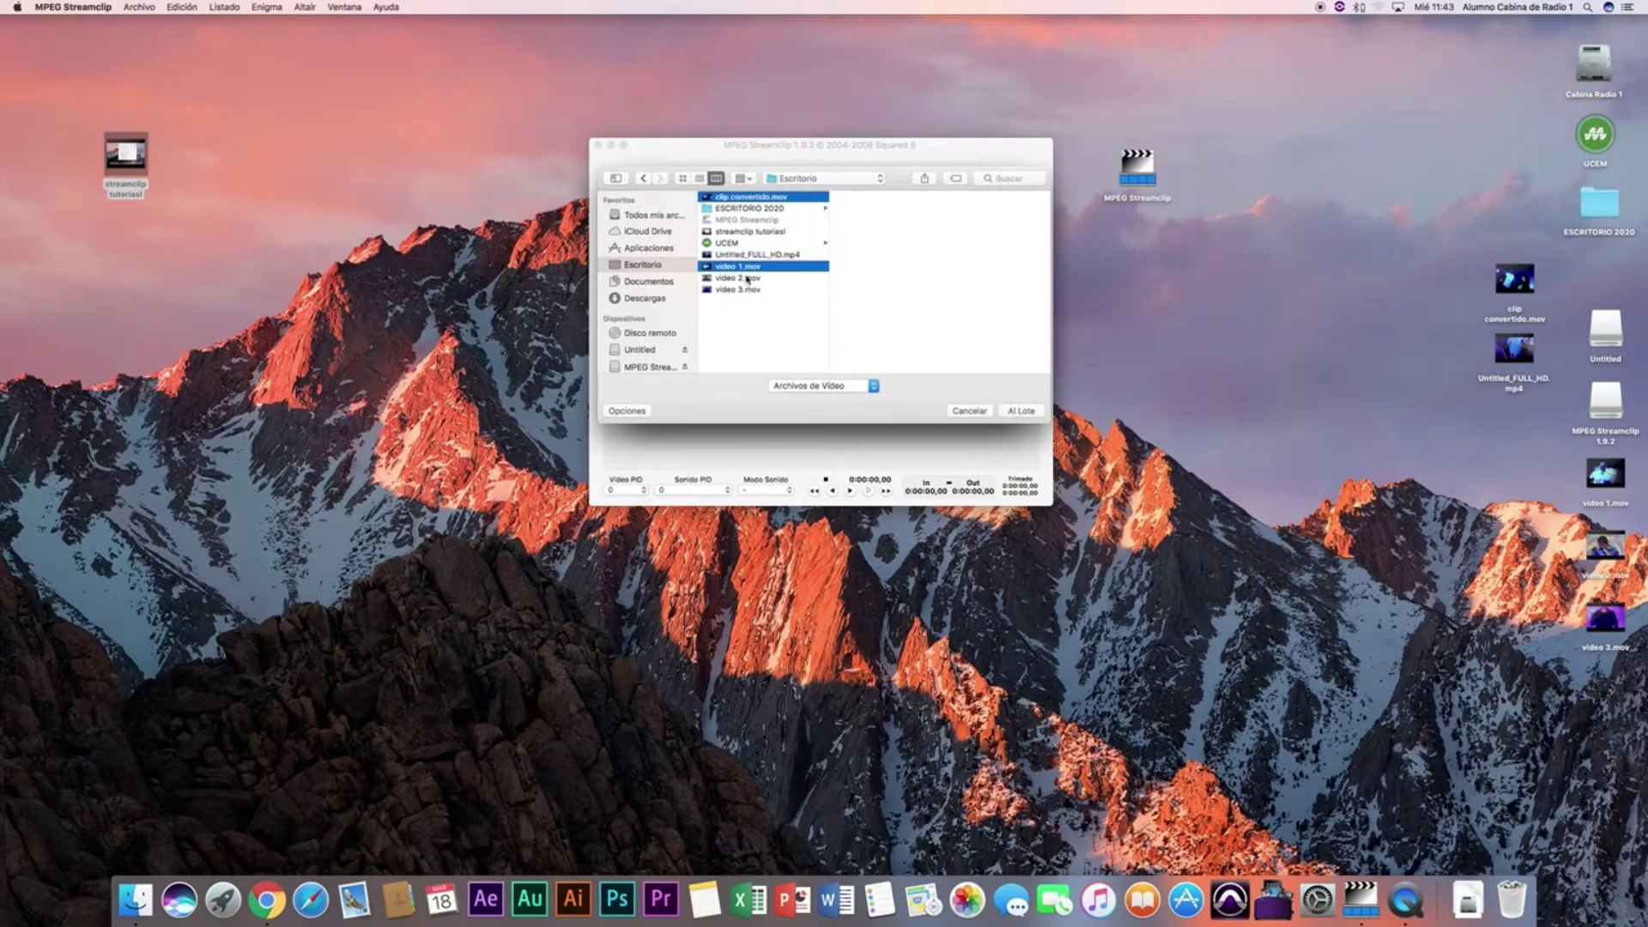
left_click(747, 278, "super")
left_click(1021, 411)
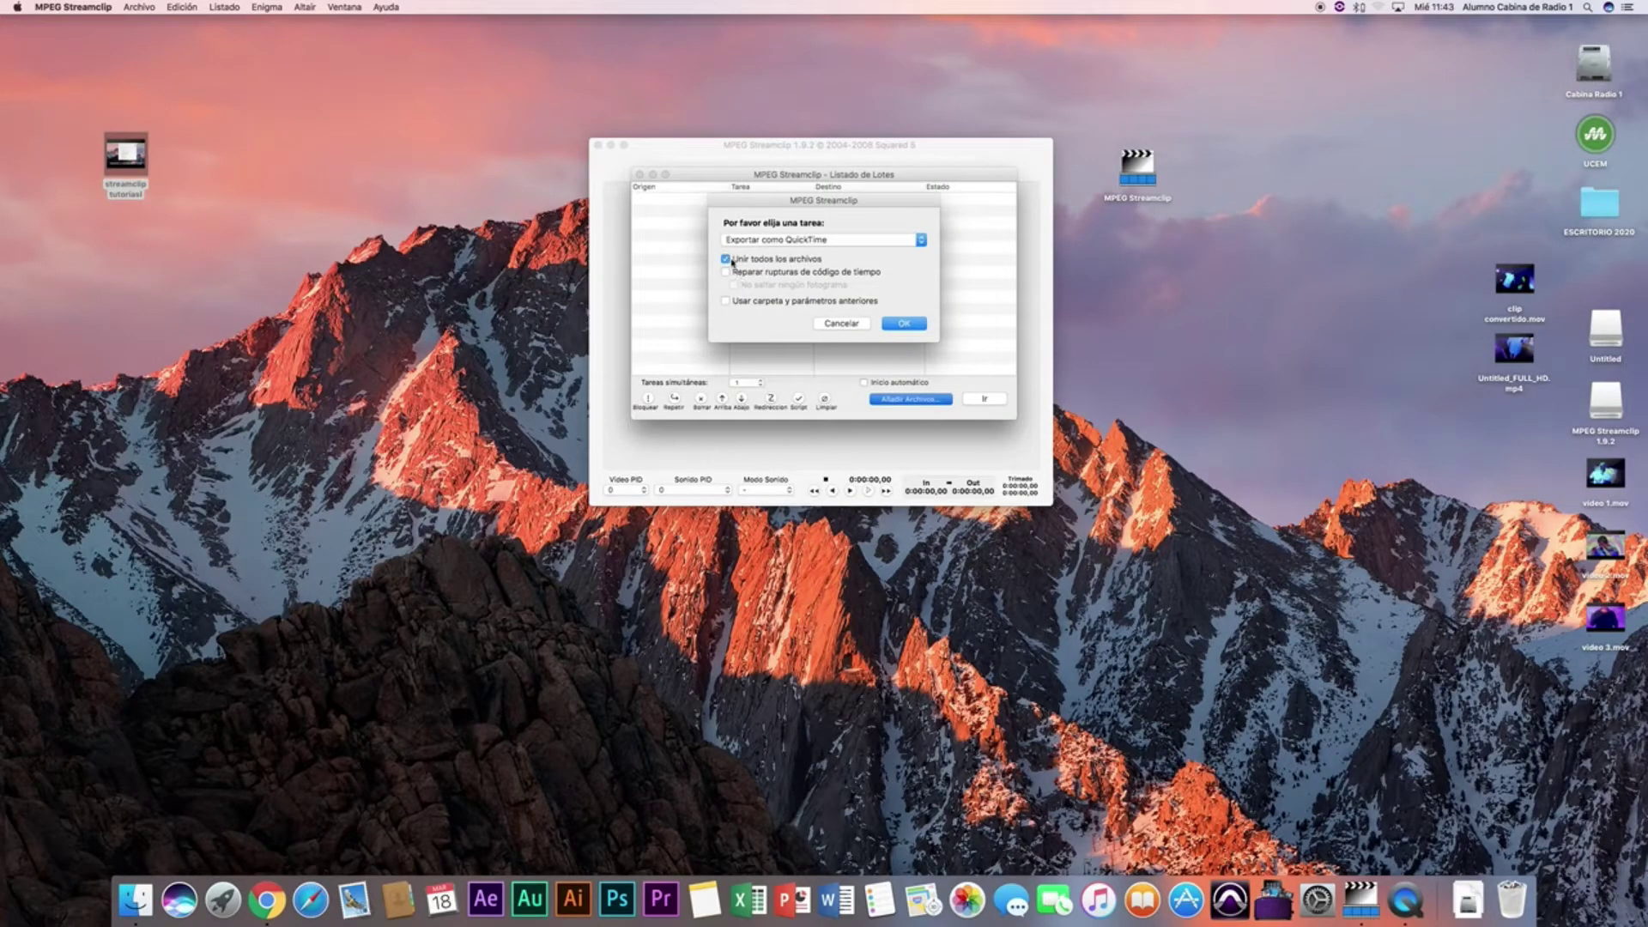
Step: Choose Exportar como QuickTime as the task for the joined files and select Documentos as the destination
left_click(896, 242)
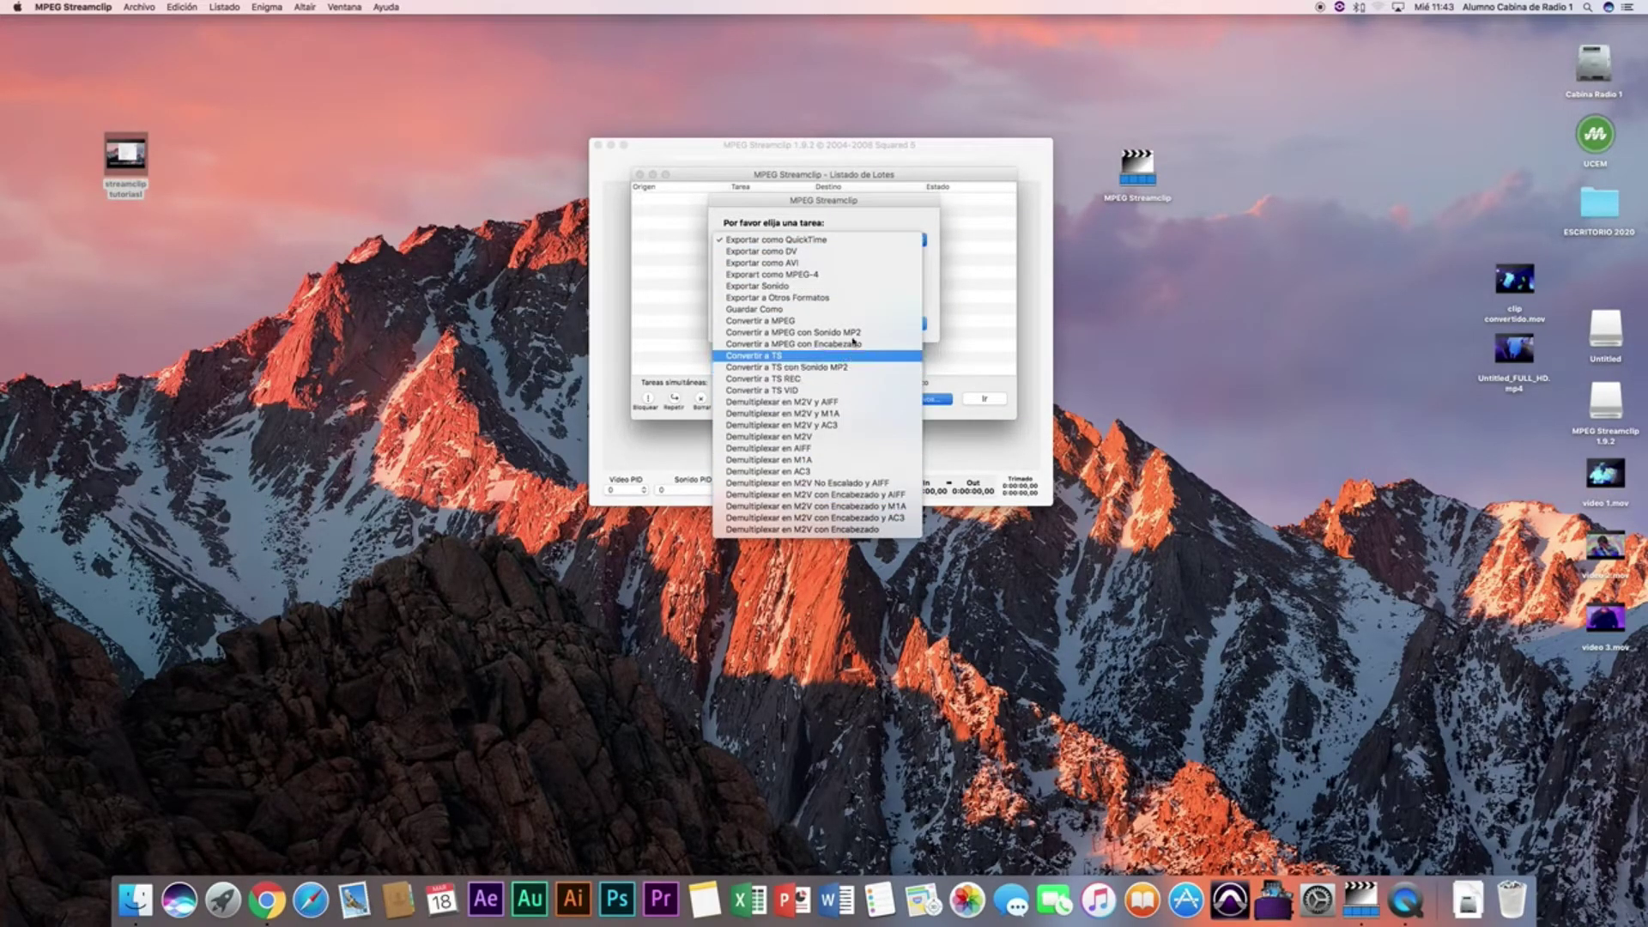
left_click(841, 244)
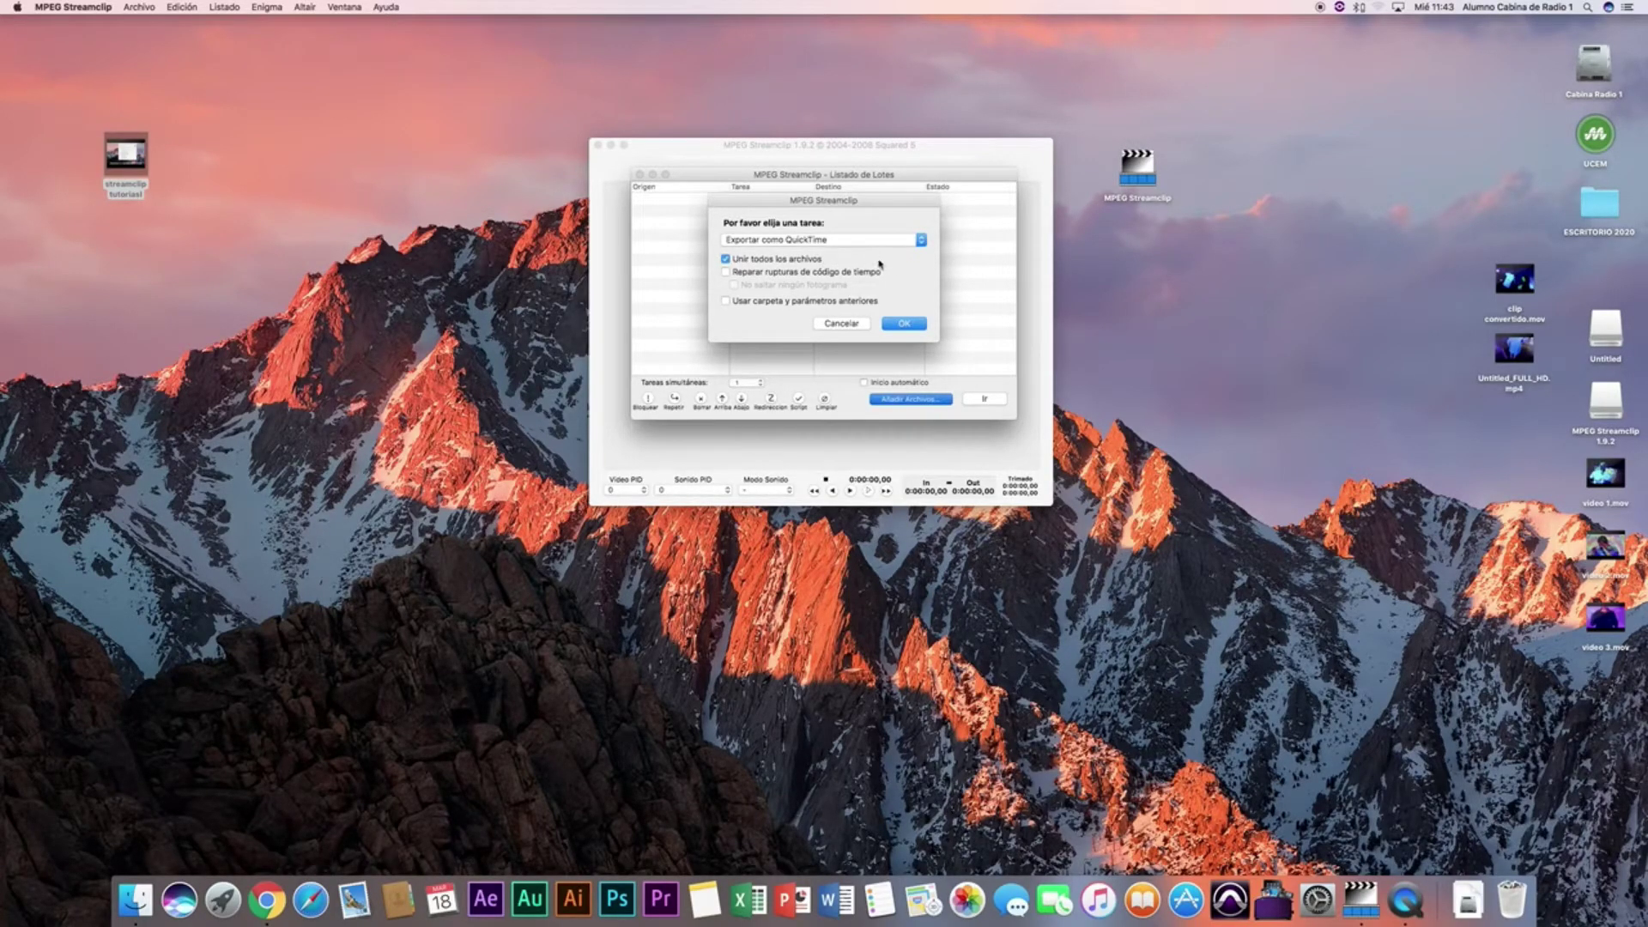
left_click(906, 325)
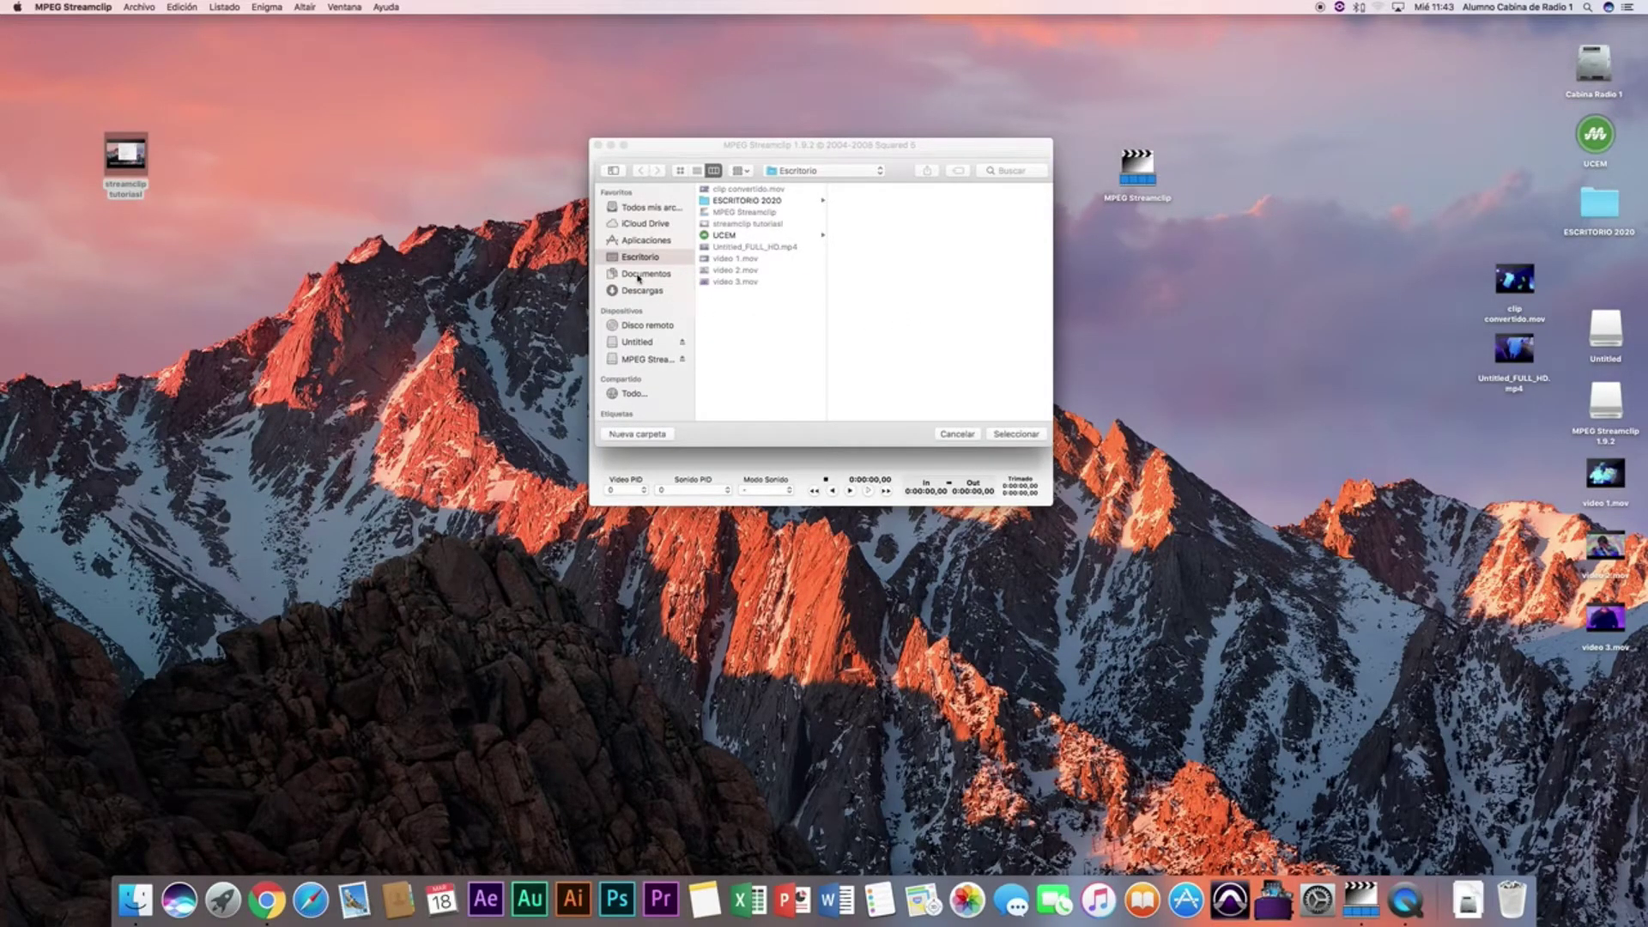
left_click(638, 276)
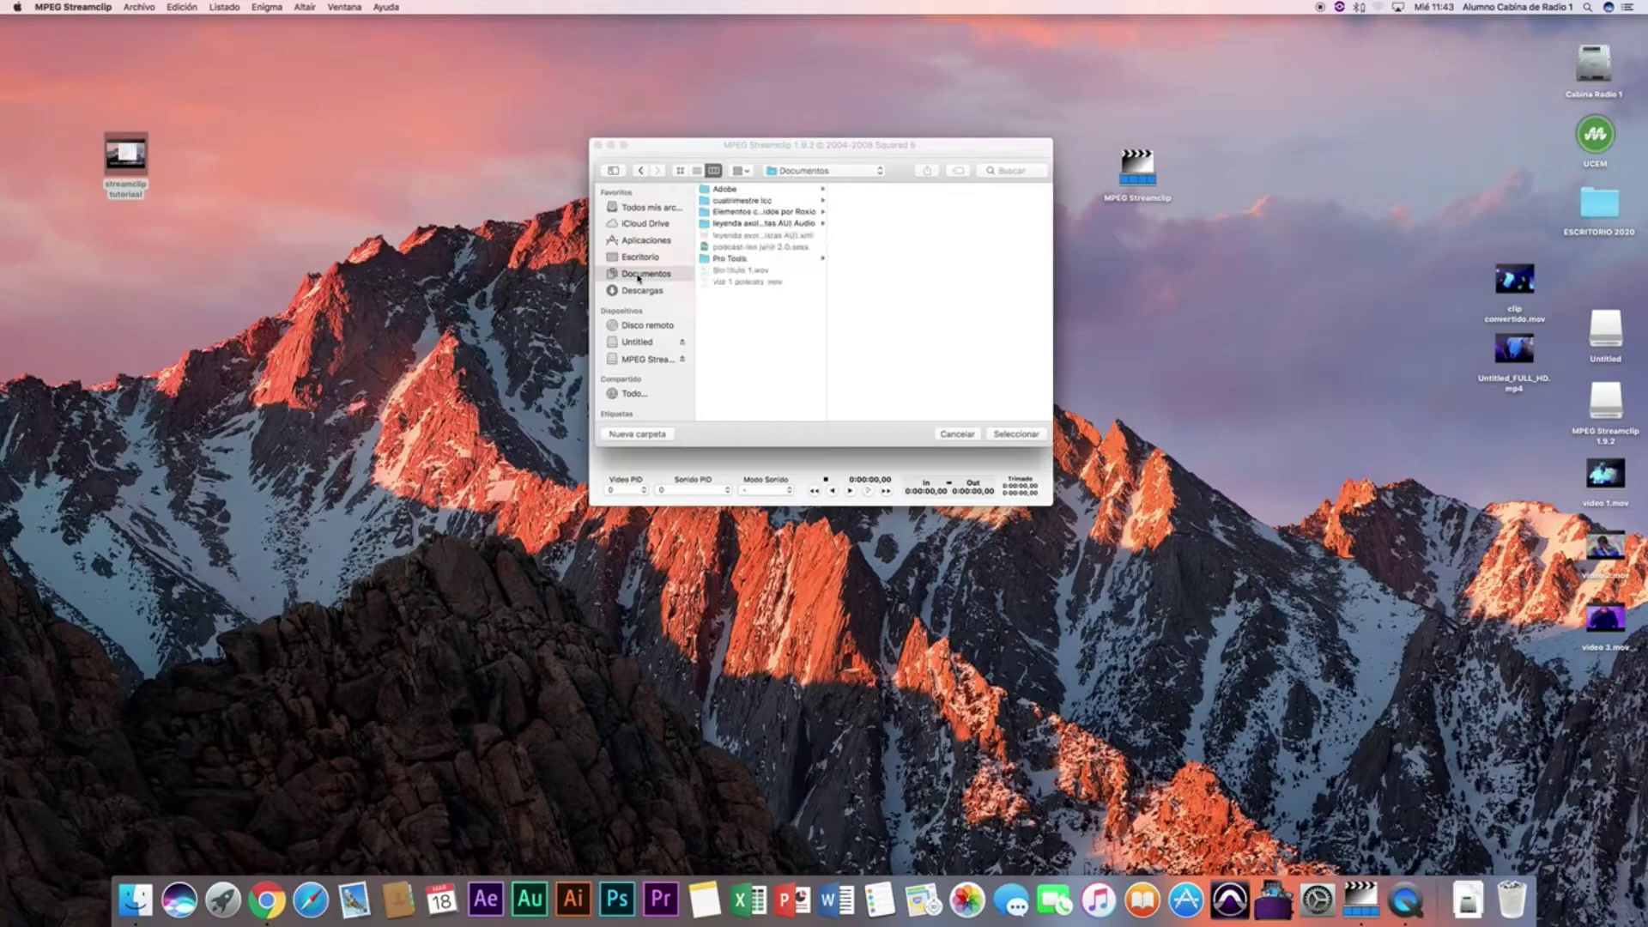
left_click(1015, 434)
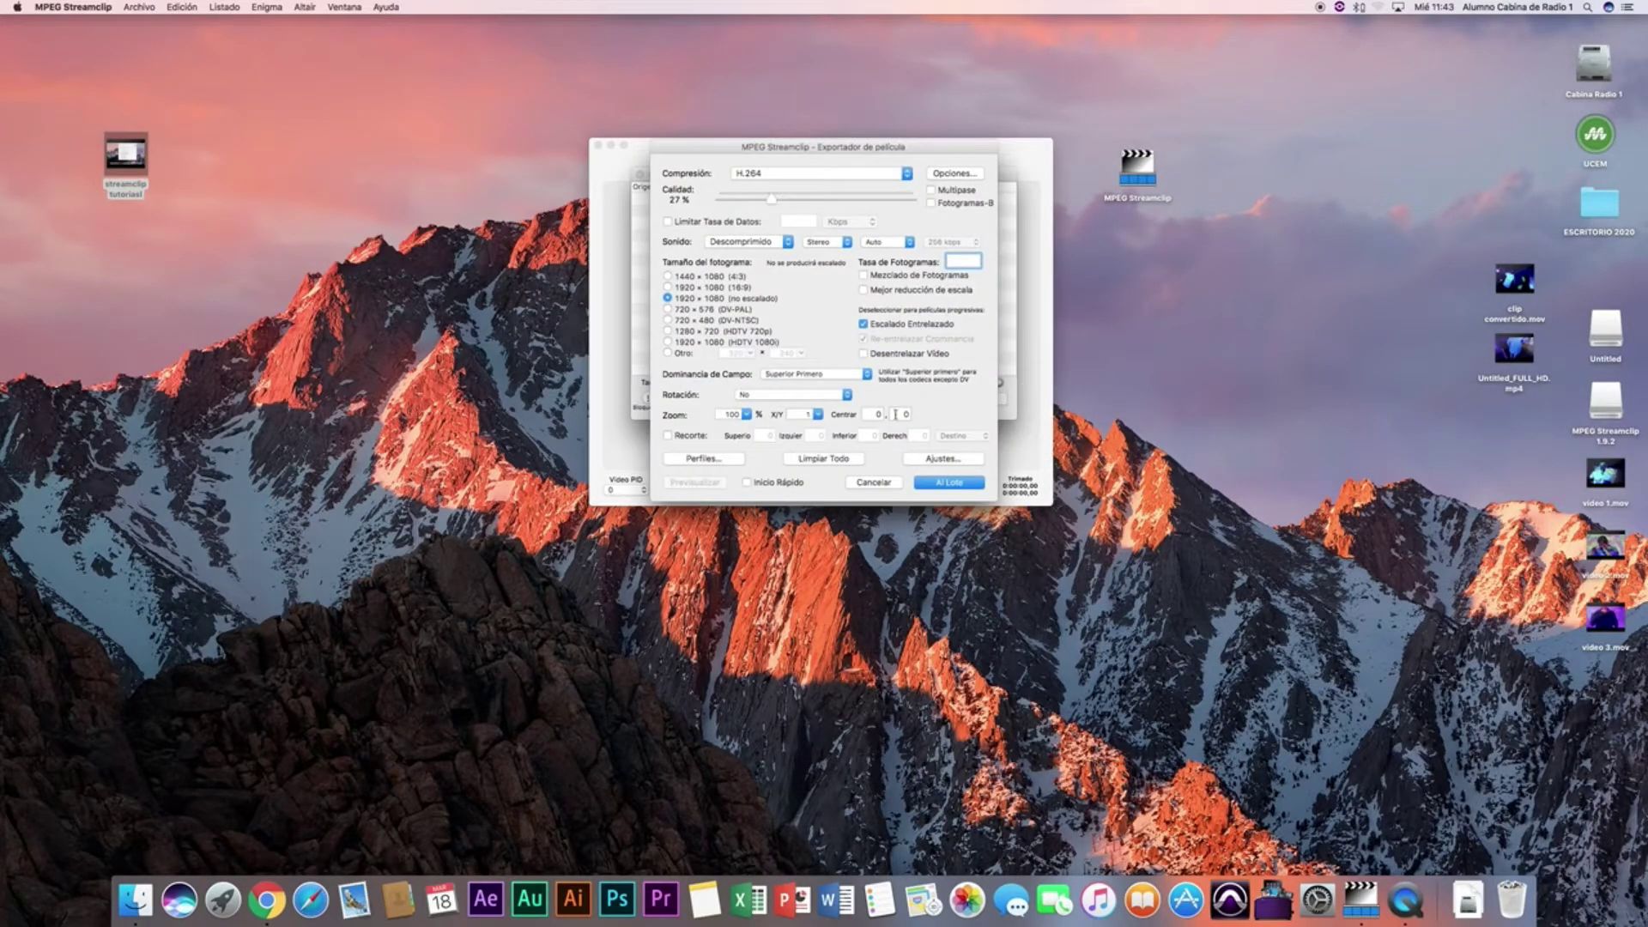
Step: Raise the export quality to 60 %, keep H.264 as the compression and send the job to the batch list
left_click_drag(771, 199, 836, 204)
left_click(815, 174)
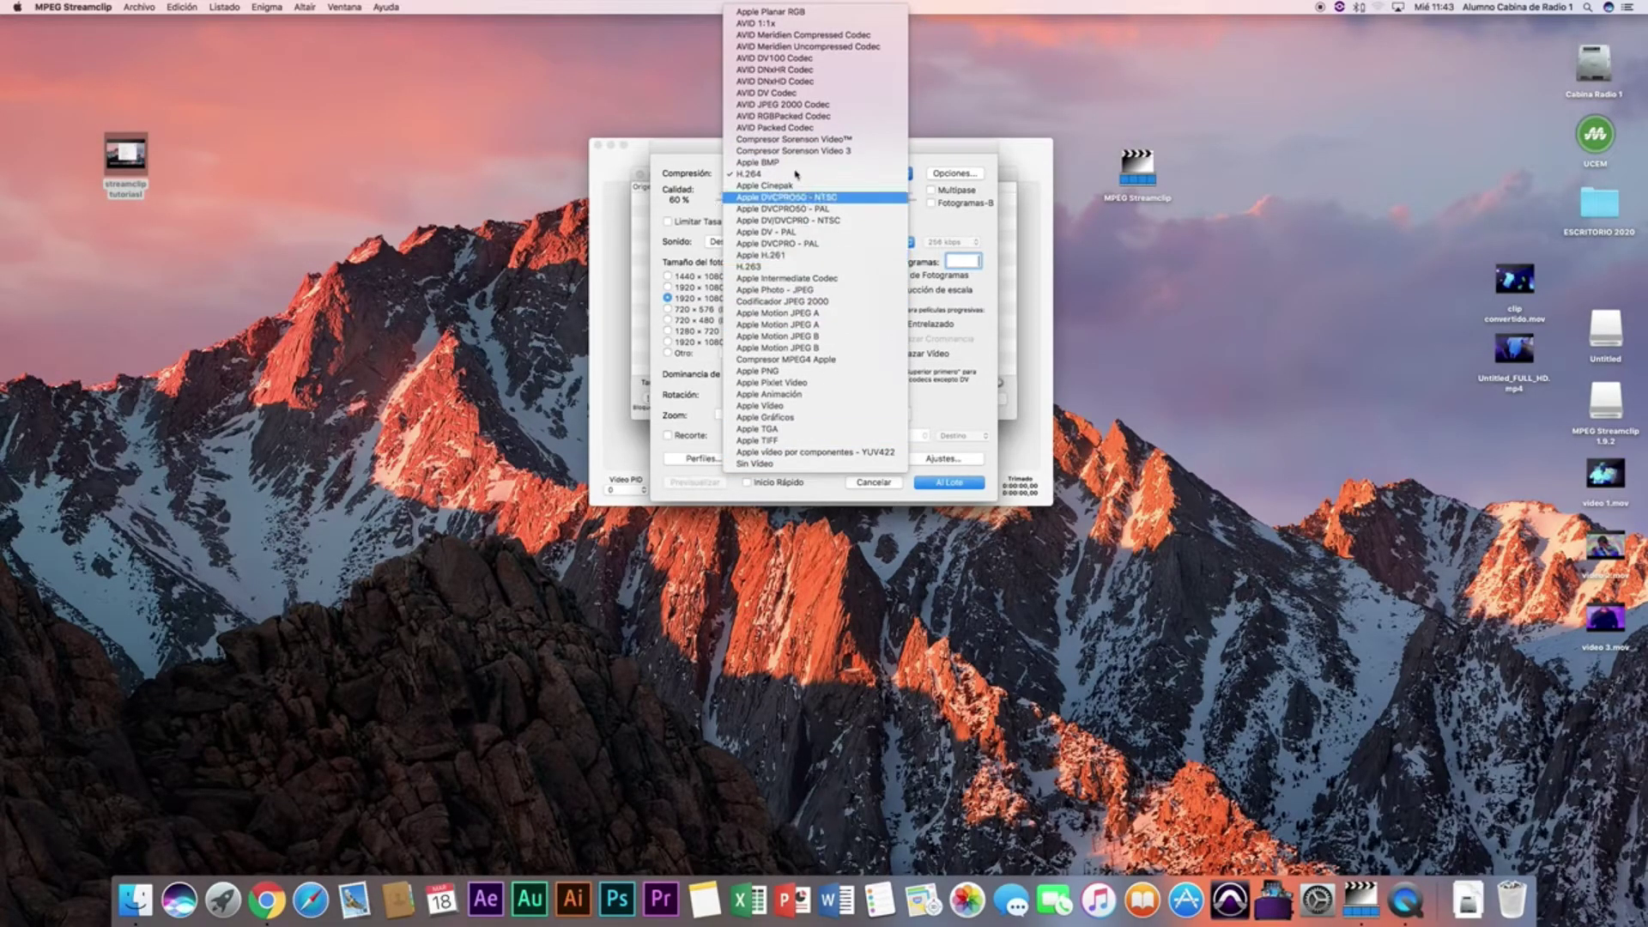
left_click(802, 173)
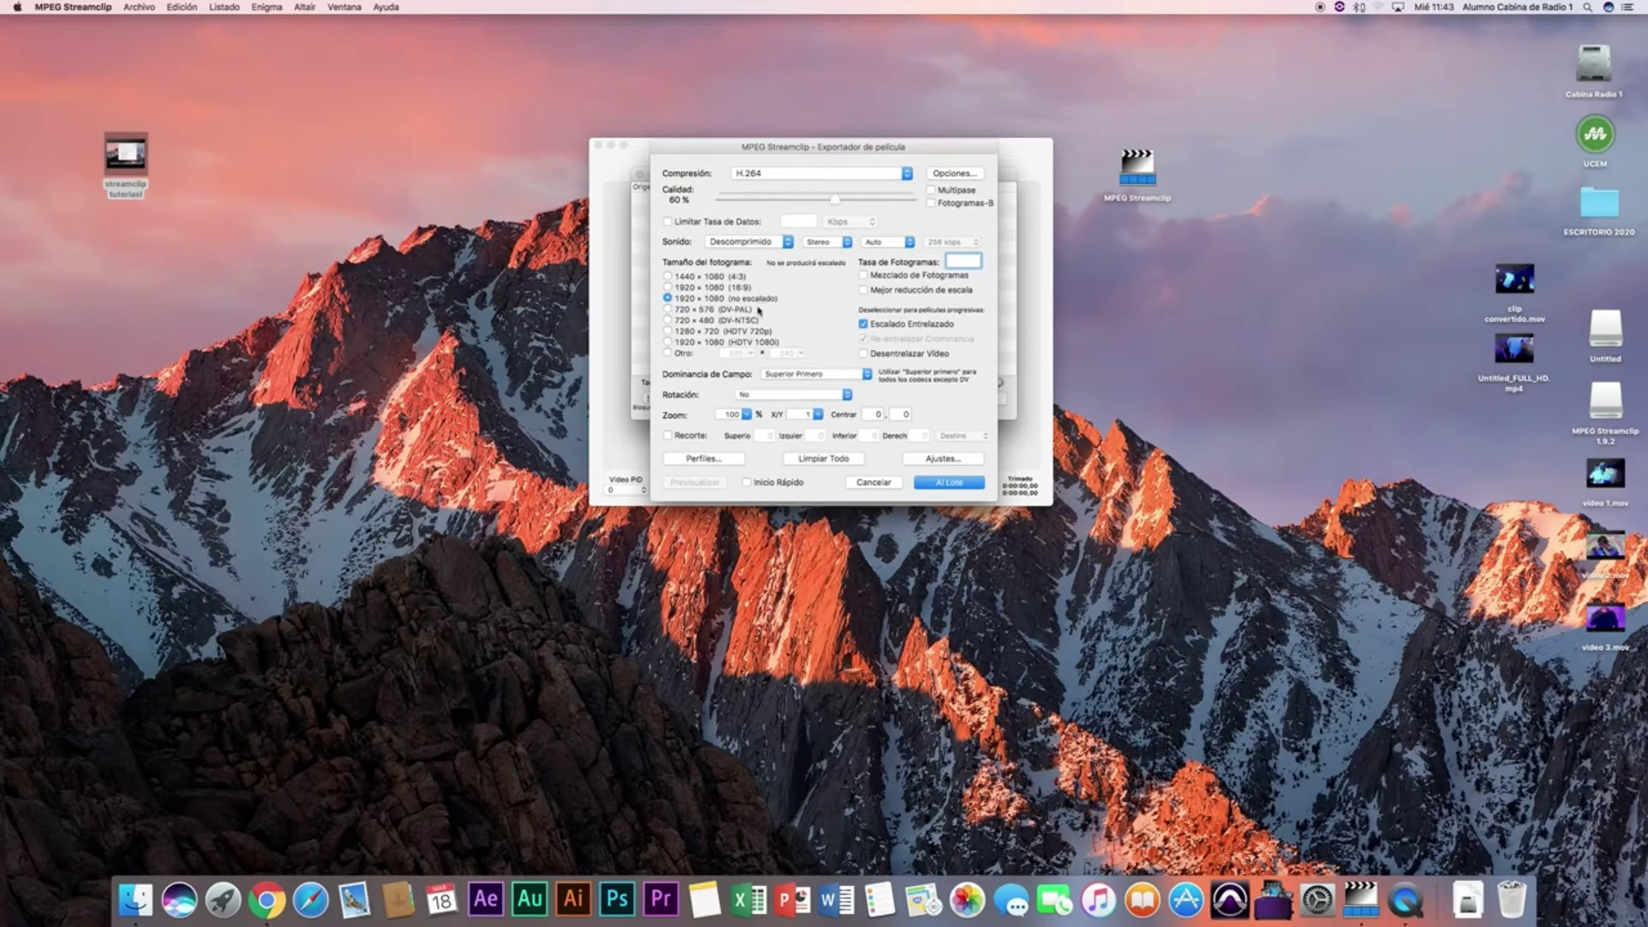
left_click(944, 483)
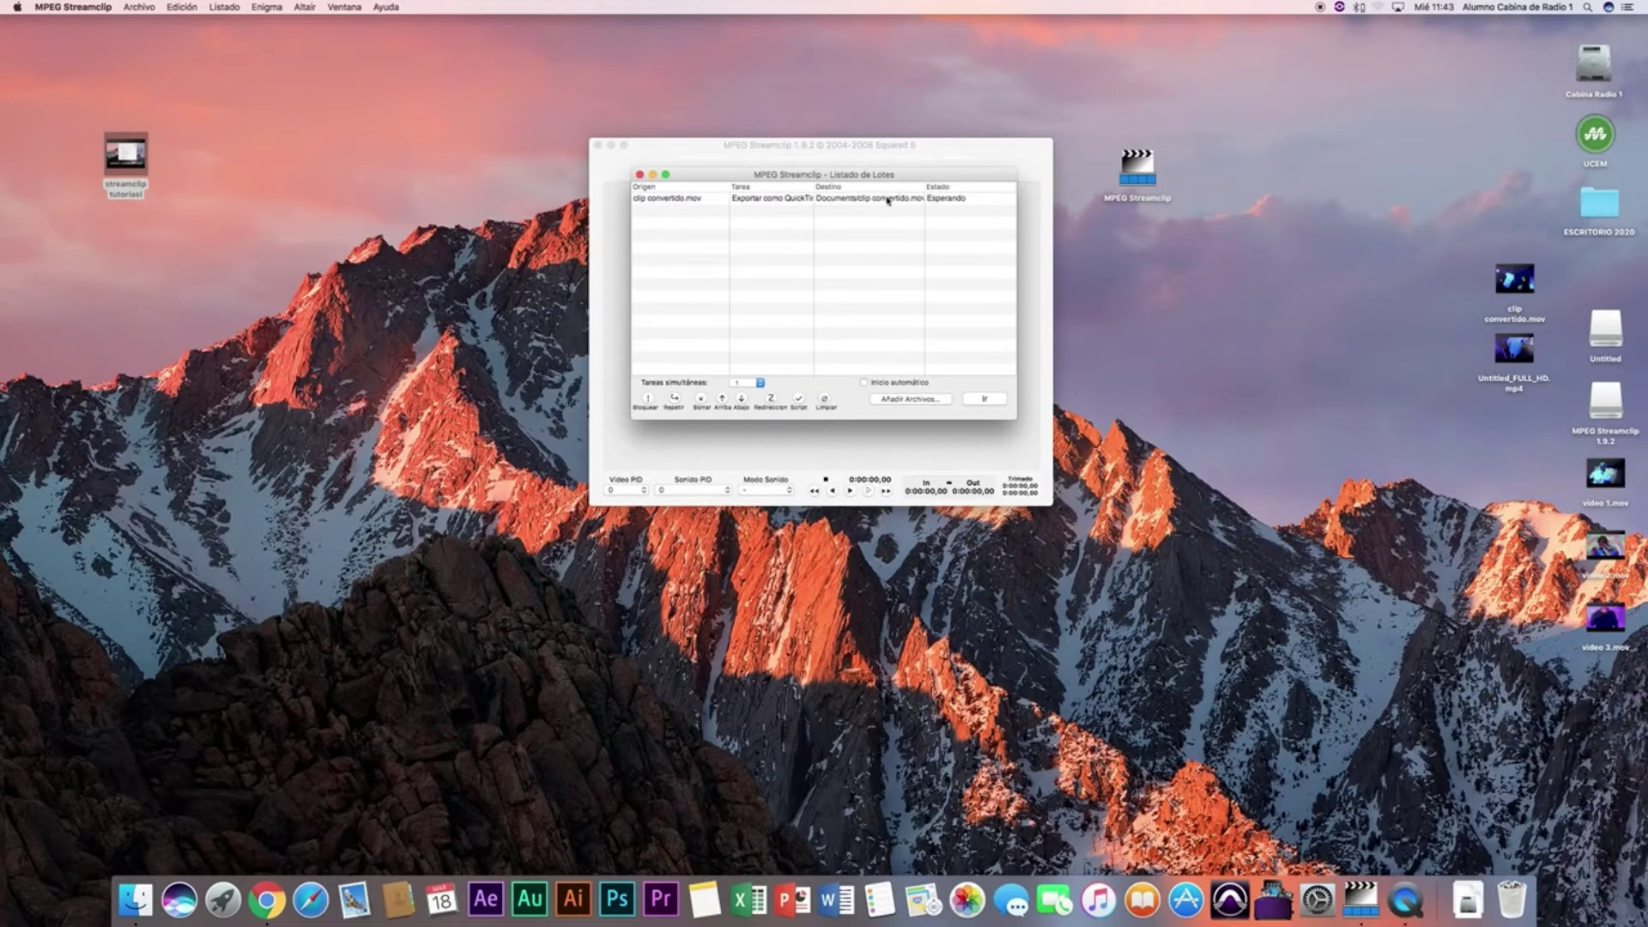
Step: Run the batch export job and, once it is done, switch to Finder and select clip convertido.mov in the Documentos folder
left_click(984, 399)
left_click(136, 898)
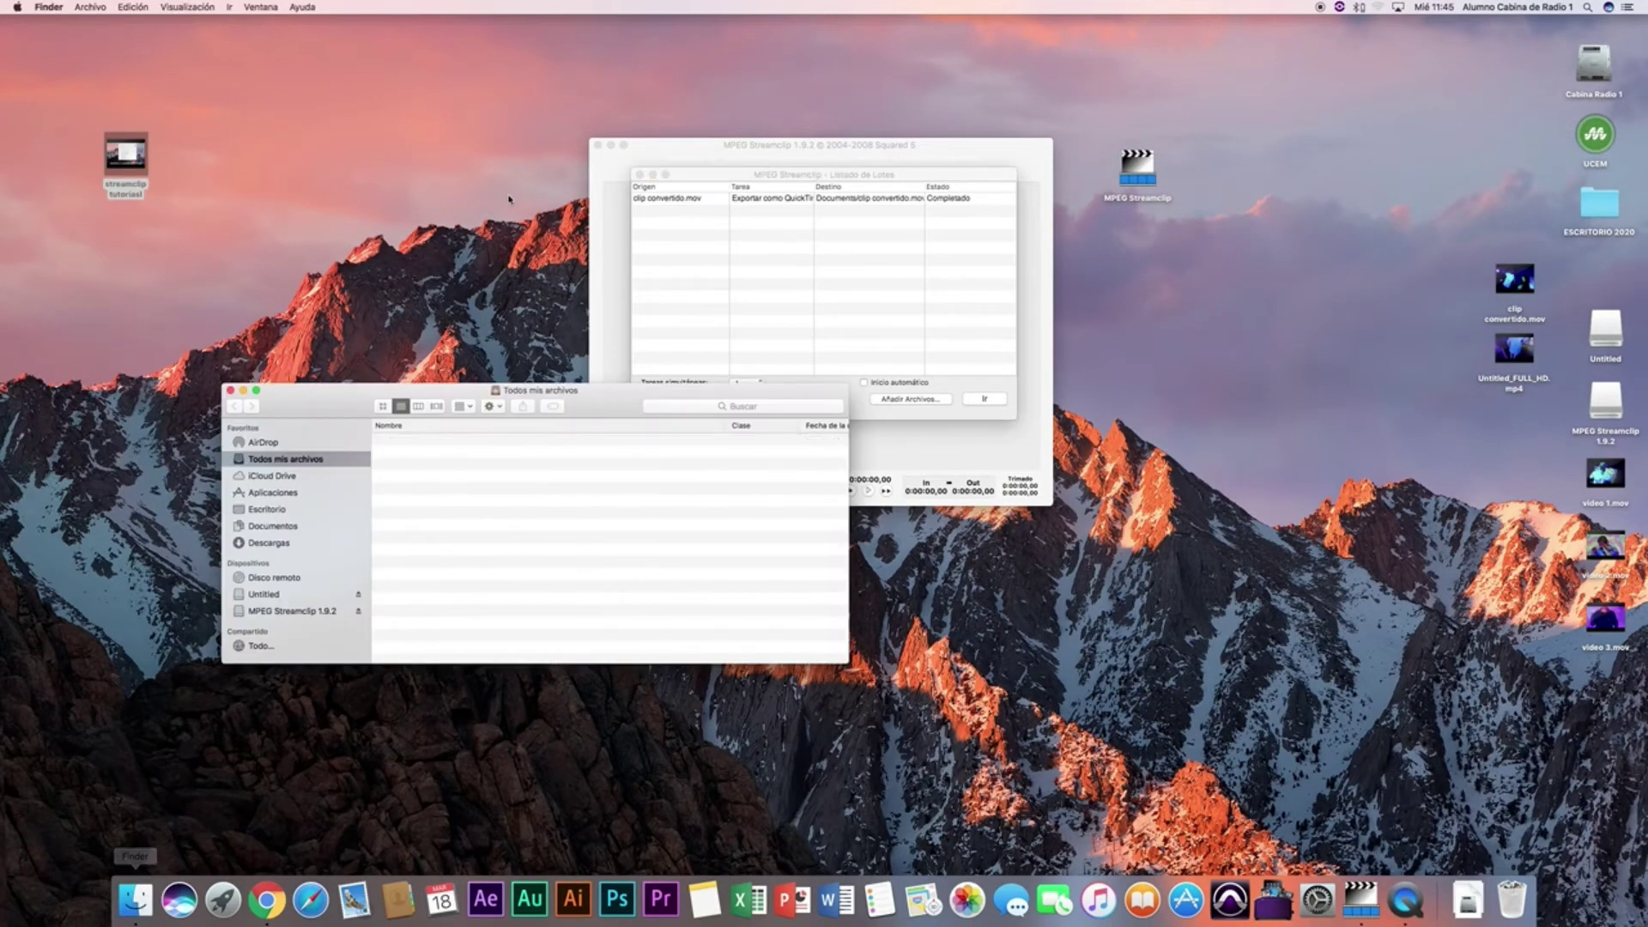
left_click(271, 525)
left_click_drag(332, 403, 358, 32)
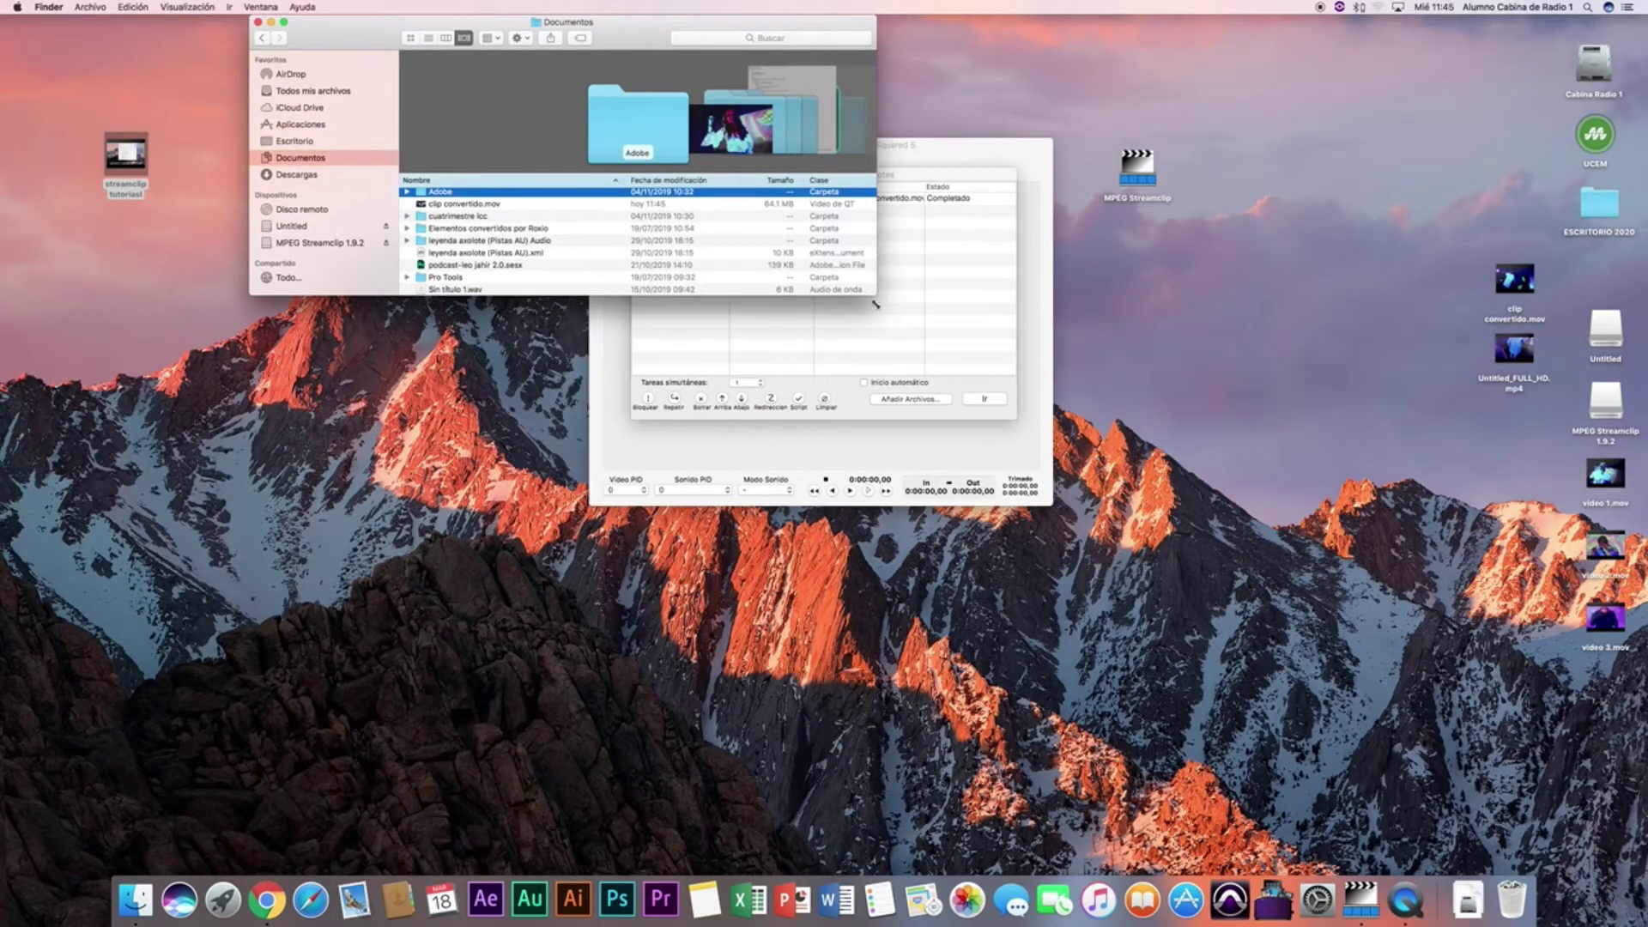
left_click_drag(875, 294, 944, 389)
key("Down")
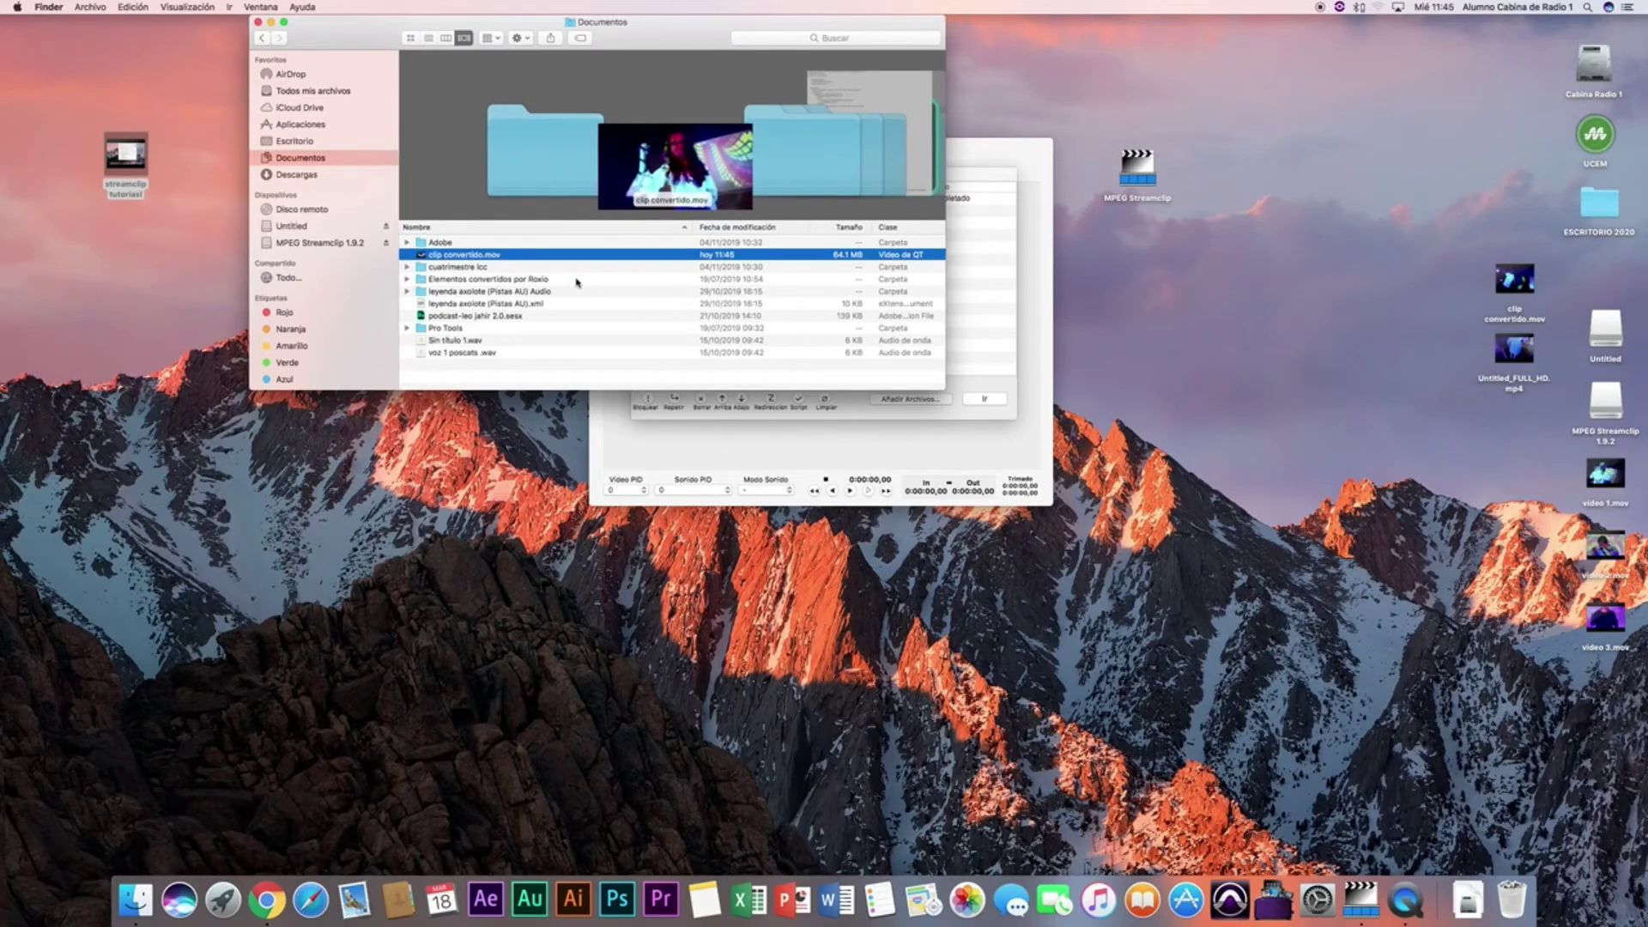
Step: Preview clip convertido.mov with the sound muted, skim through its joined segments, and return to the MPEG Streamclip batch list
key("space")
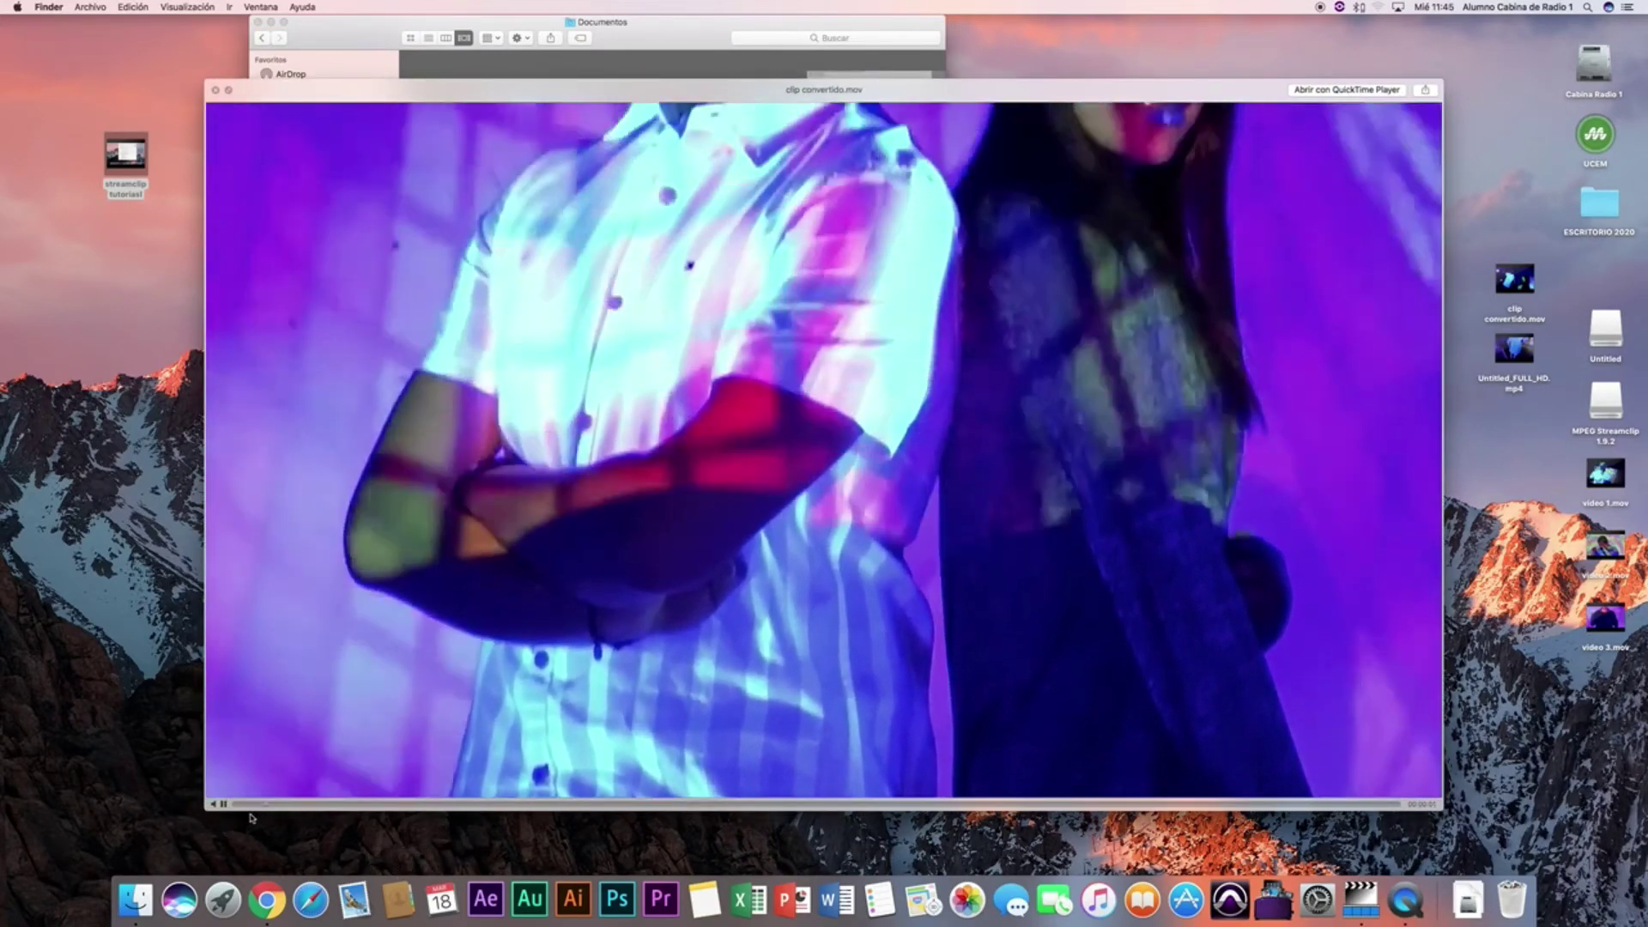
key("XF86AudioLowerVolume")
key("XF86AudioLowerVolume")
key("XF86AudioLowerVolume")
key("XF86AudioLowerVolume")
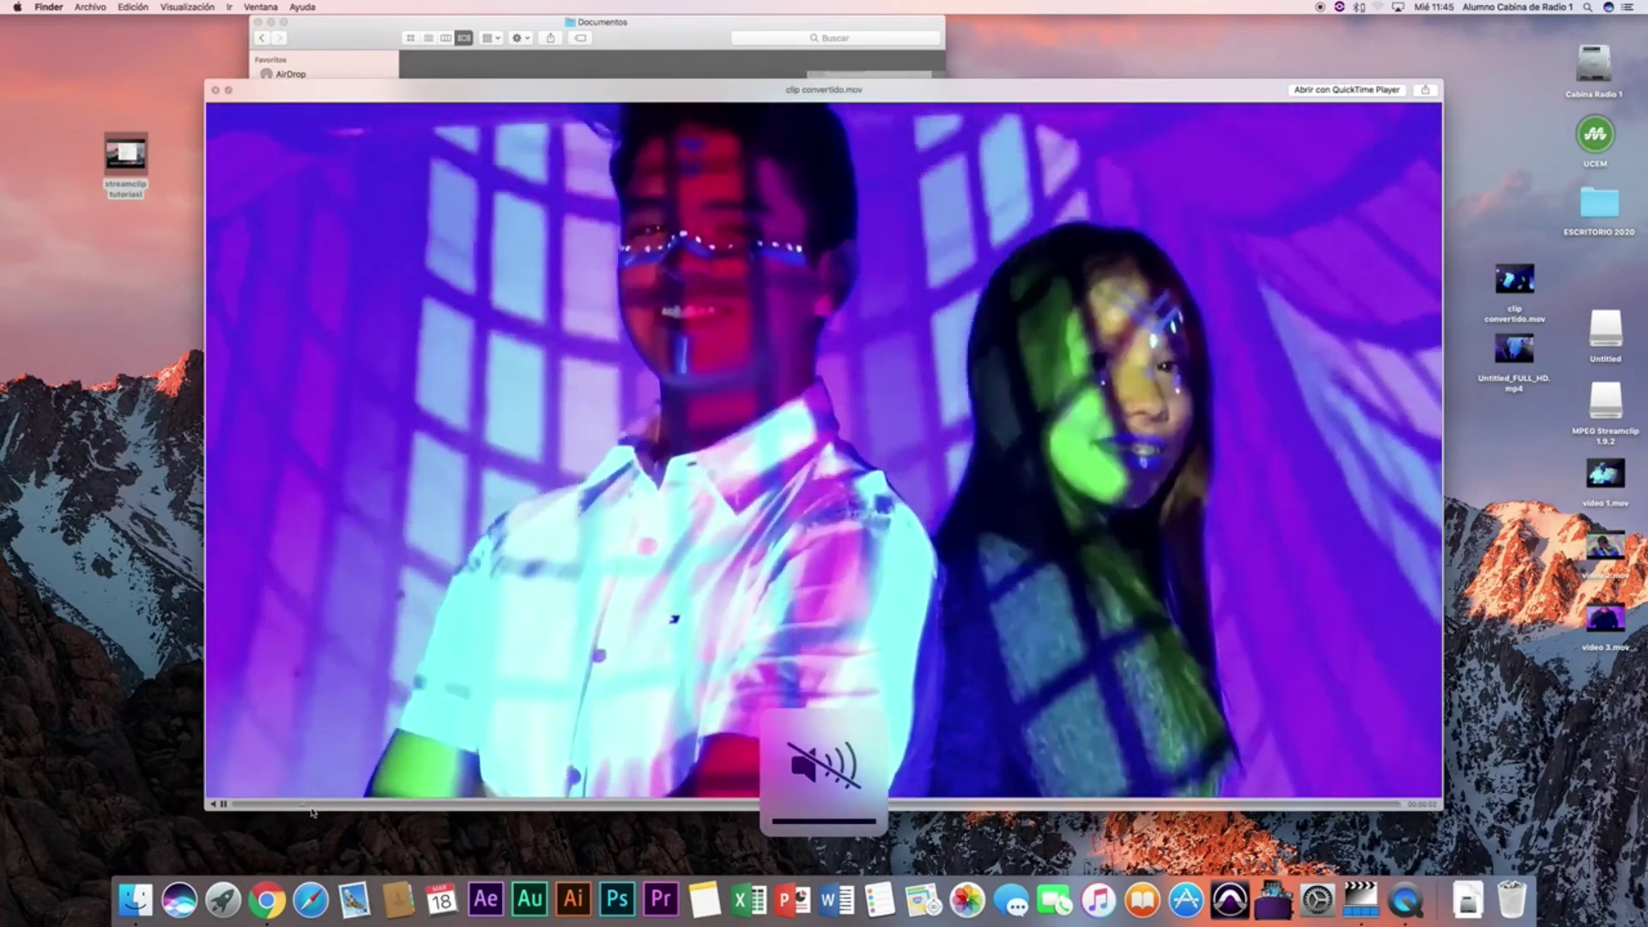
left_click_drag(305, 804, 1418, 788)
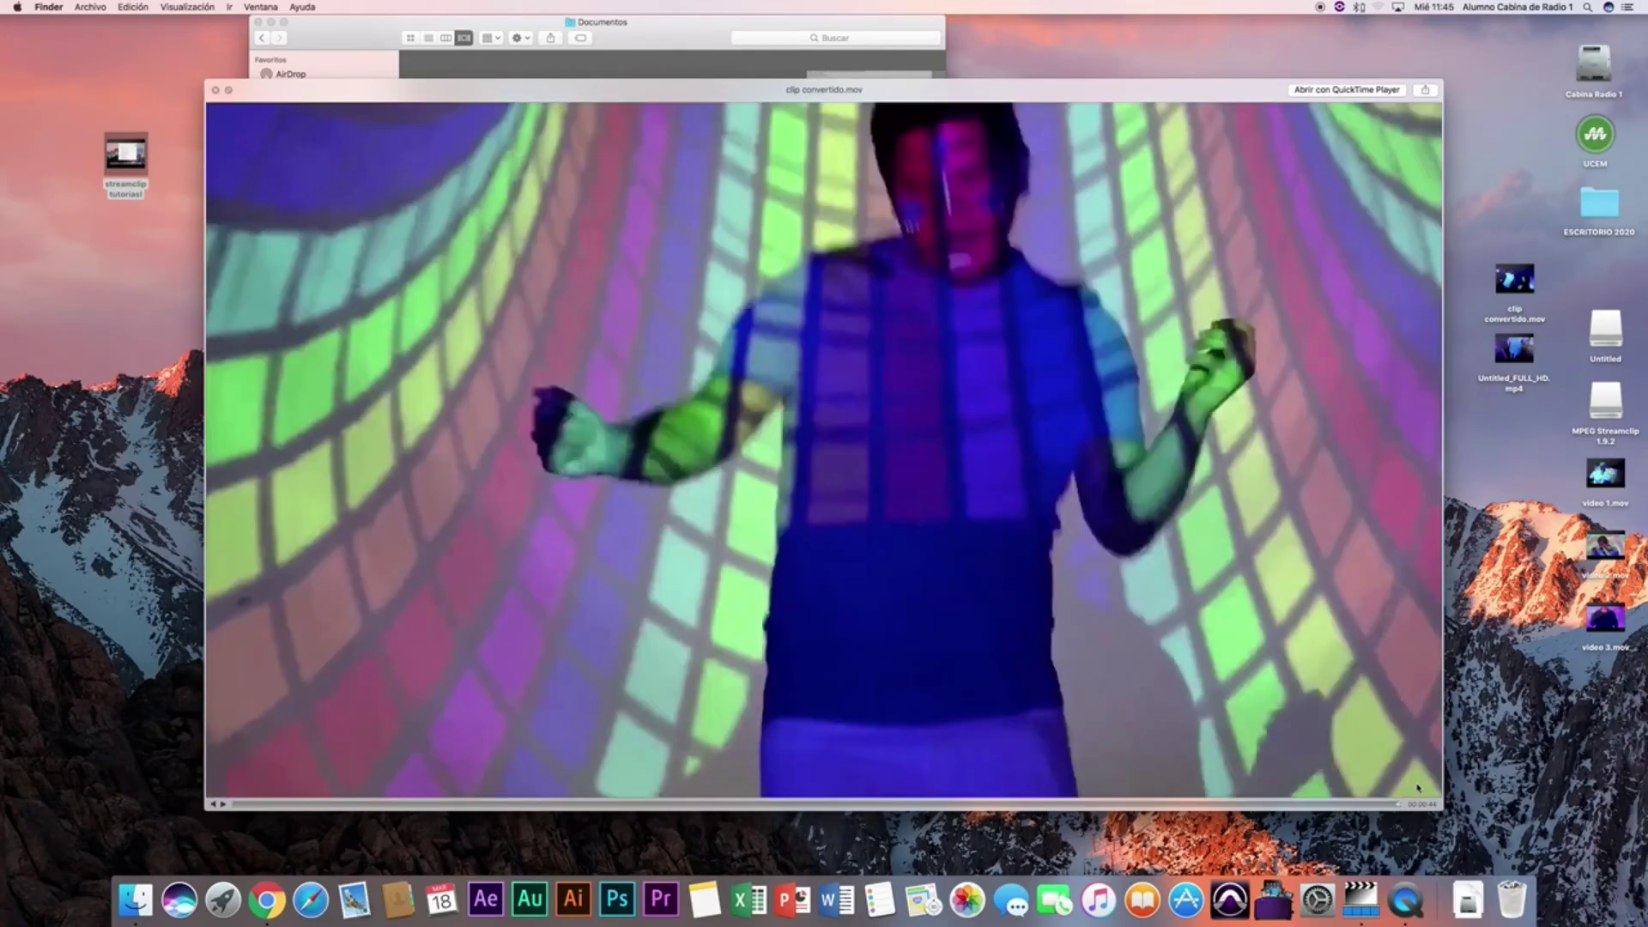
left_click(1292, 804)
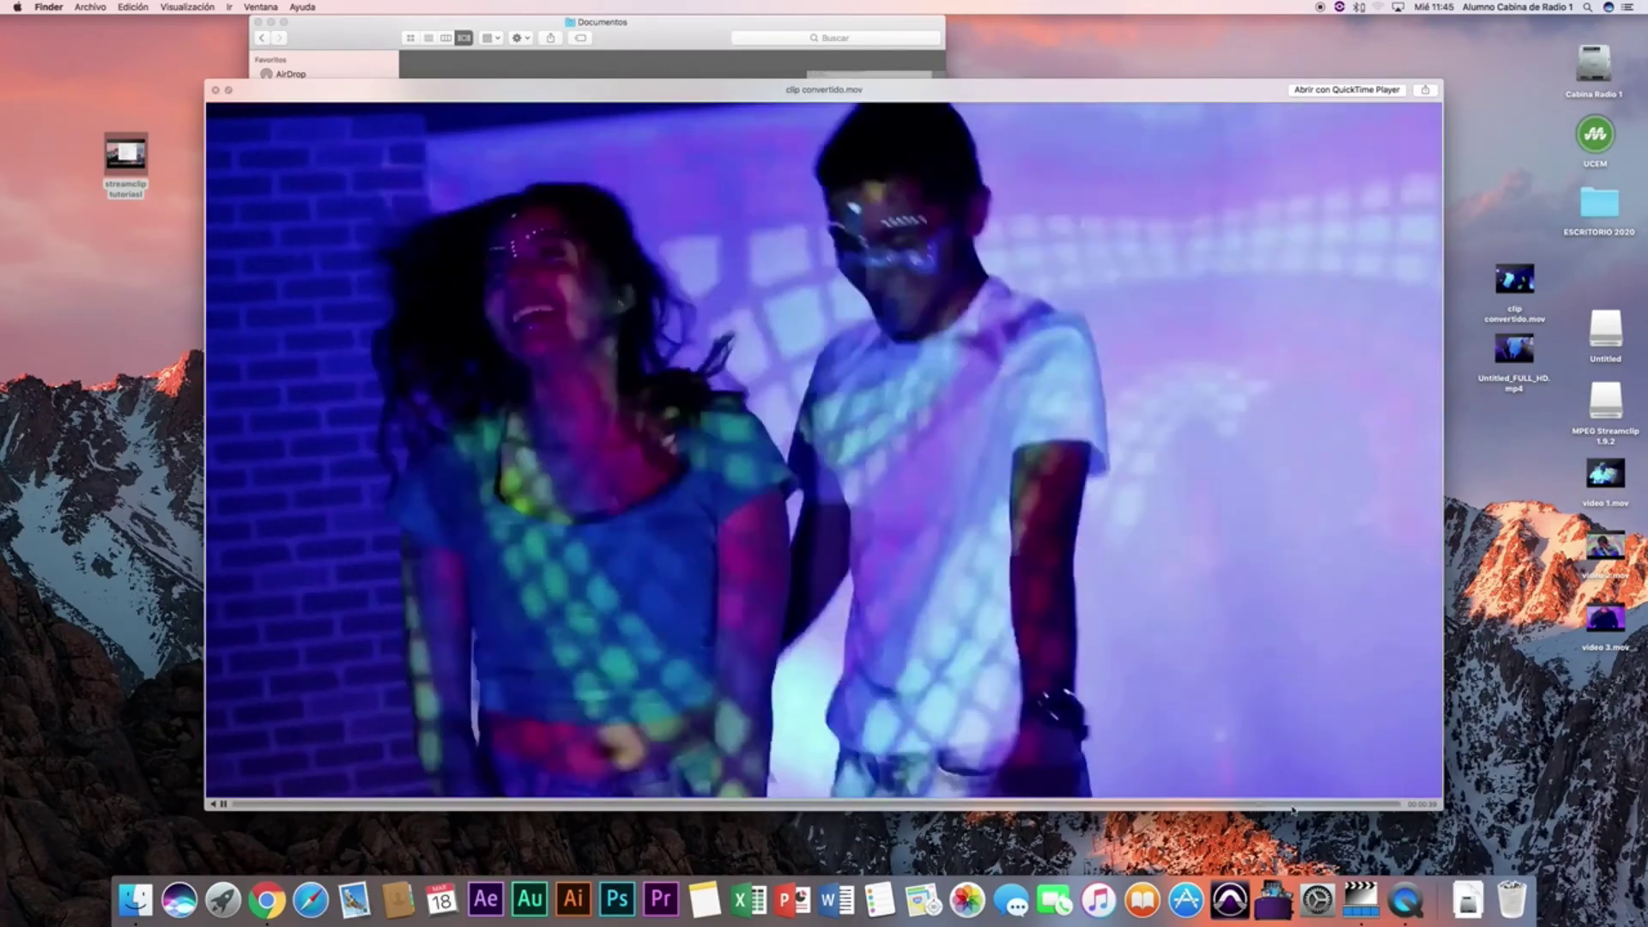
left_click_drag(1291, 808, 611, 808)
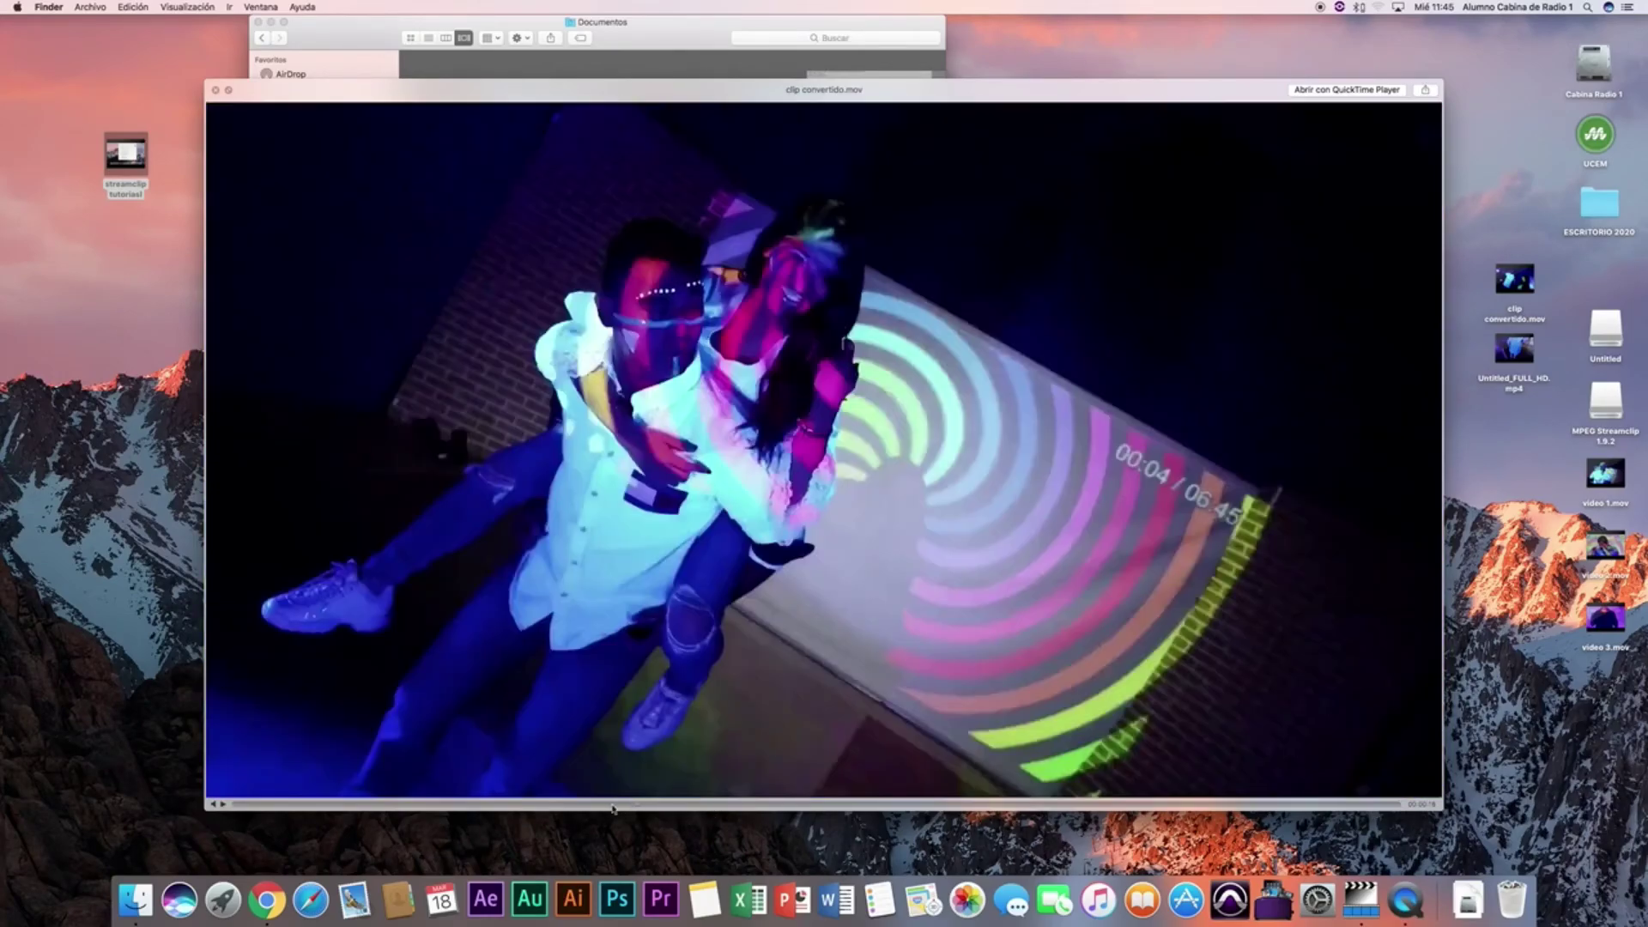
key("space")
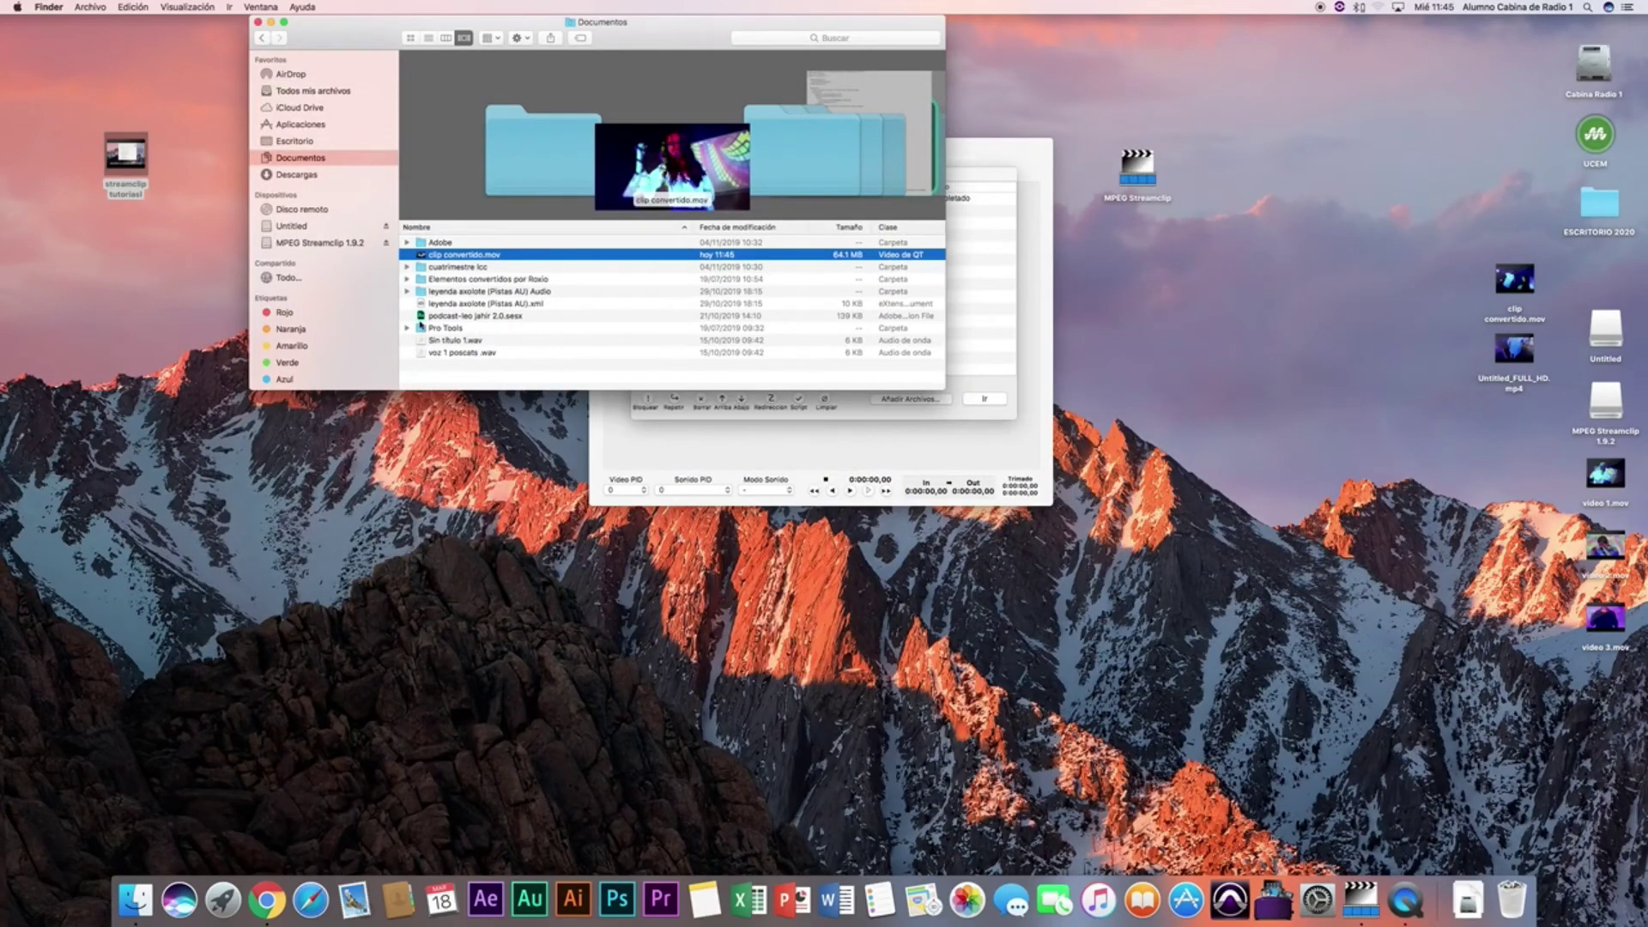
left_click(257, 21)
left_click_drag(917, 174, 933, 117)
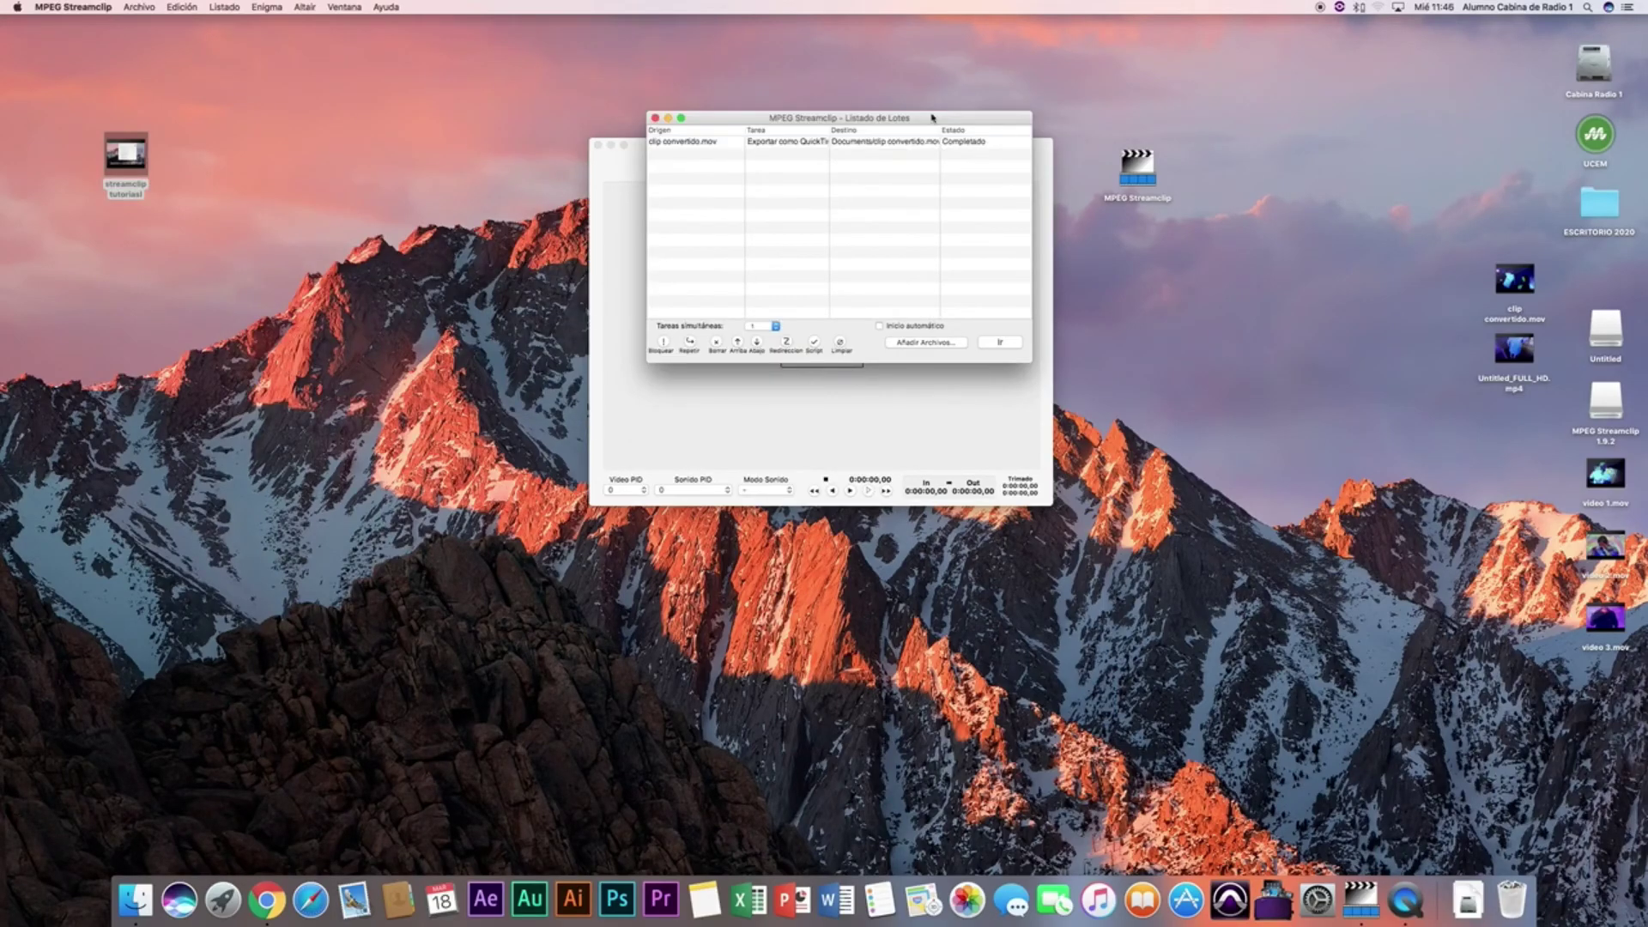